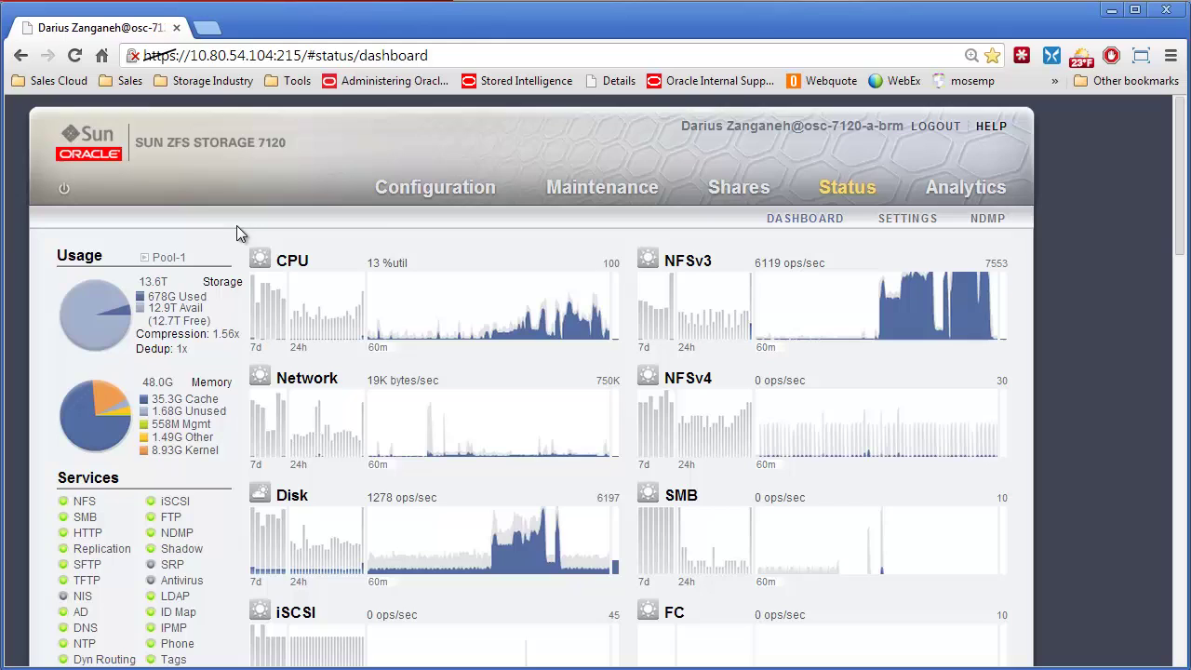
Step: Review the appliance's storage pool configuration, then return to the status dashboard
{"action": "left_click", "coordinate": [434, 189]}
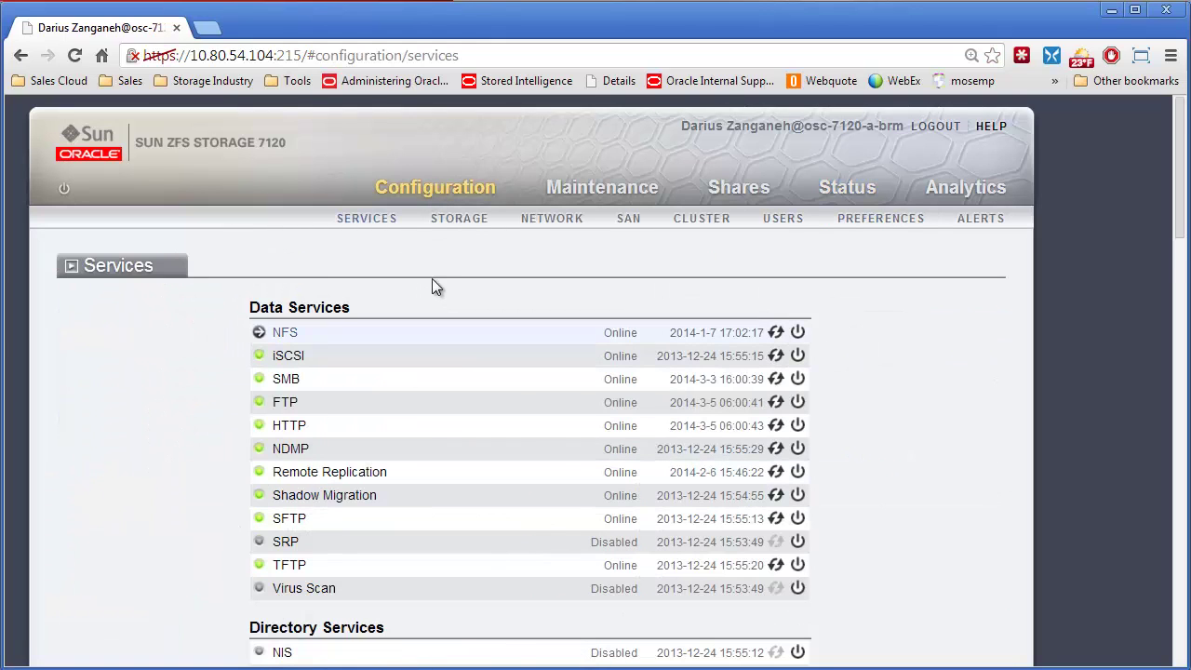
{"action": "left_click", "coordinate": [462, 220]}
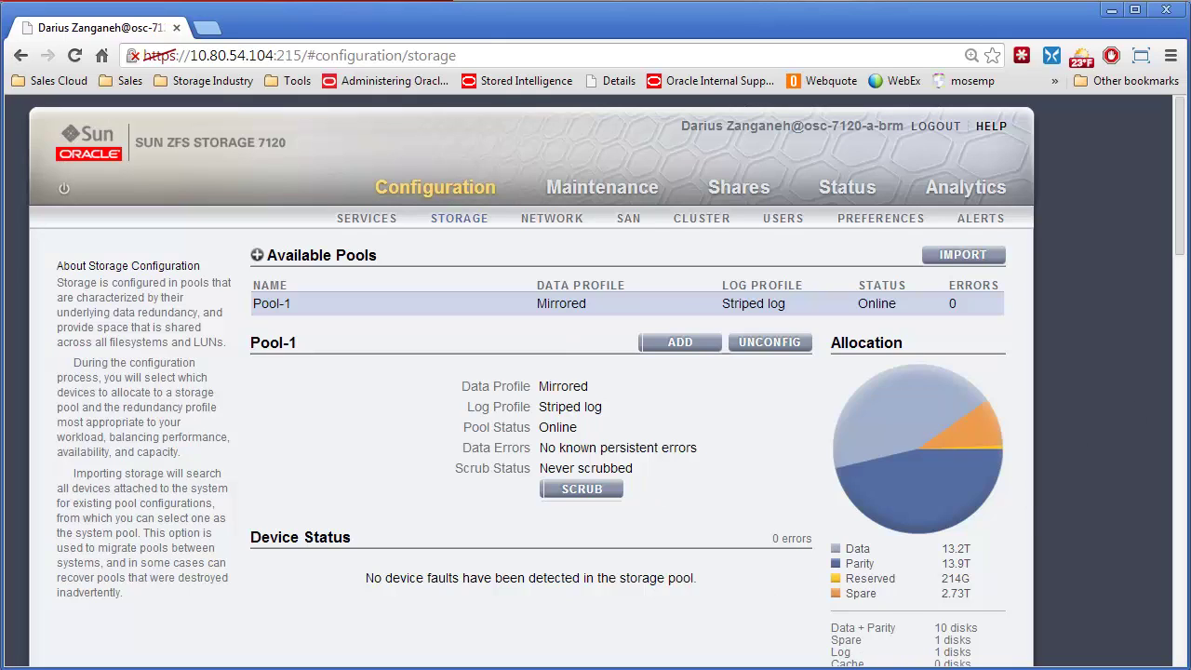
{"action": "left_click_drag", "start_coordinate": [1182, 244], "coordinate": [1182, 268]}
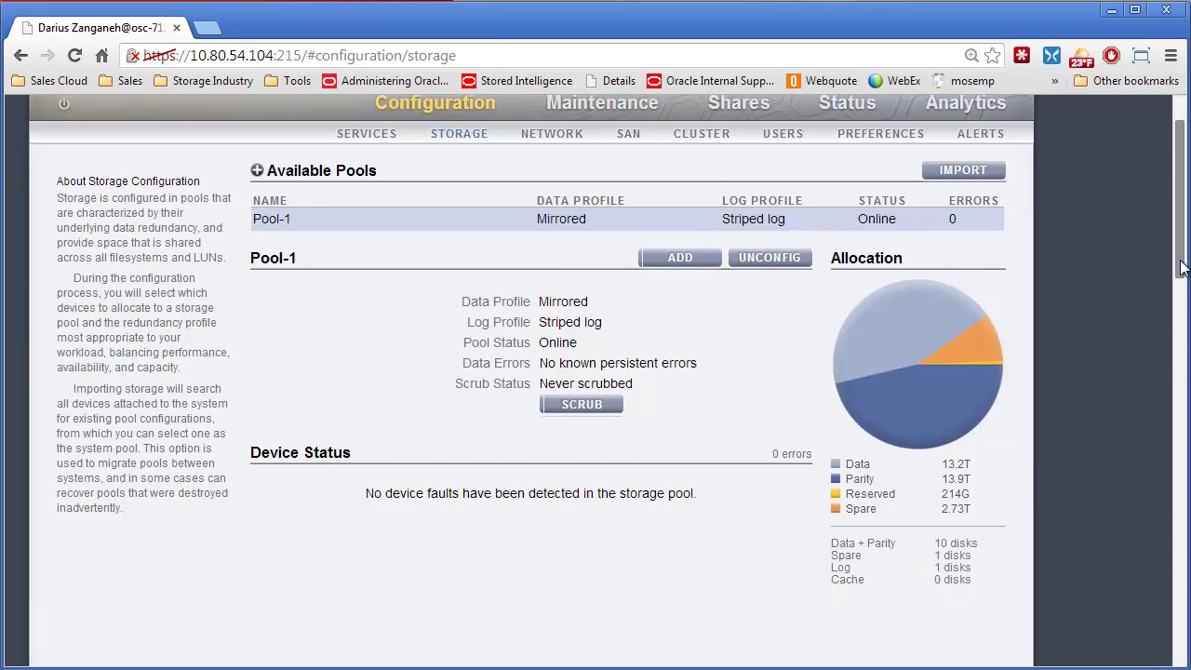
{"action": "scroll", "coordinate": [598, 323], "scroll_direction": "up", "scroll_amount": 2}
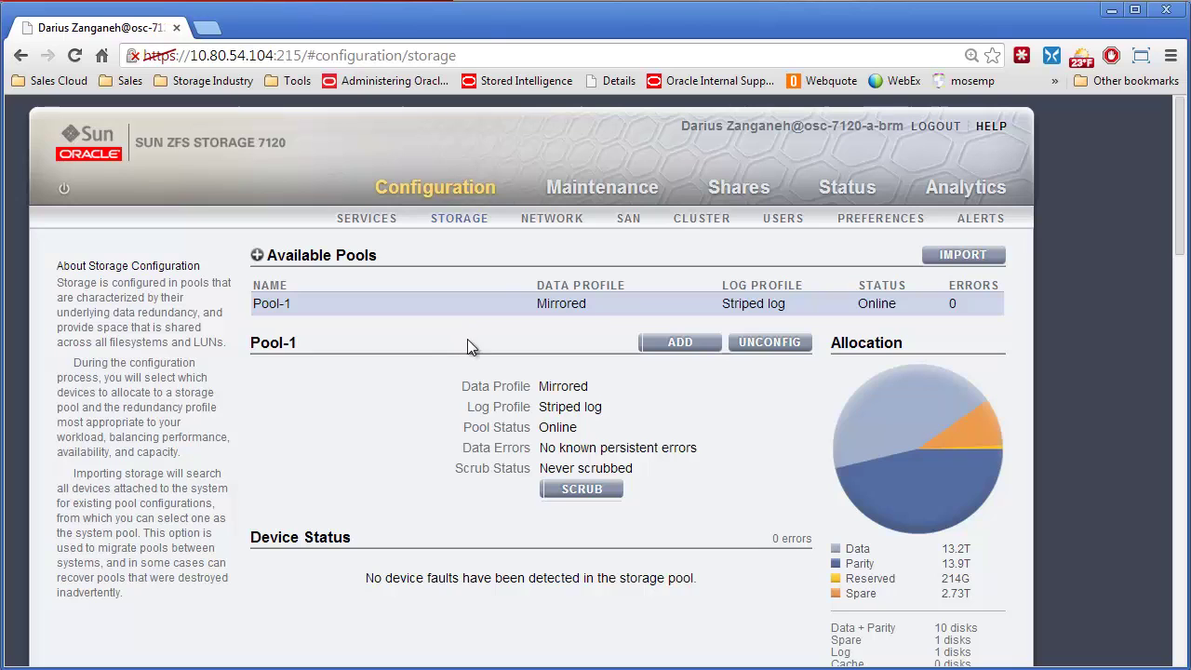
{"action": "left_click", "coordinate": [847, 188]}
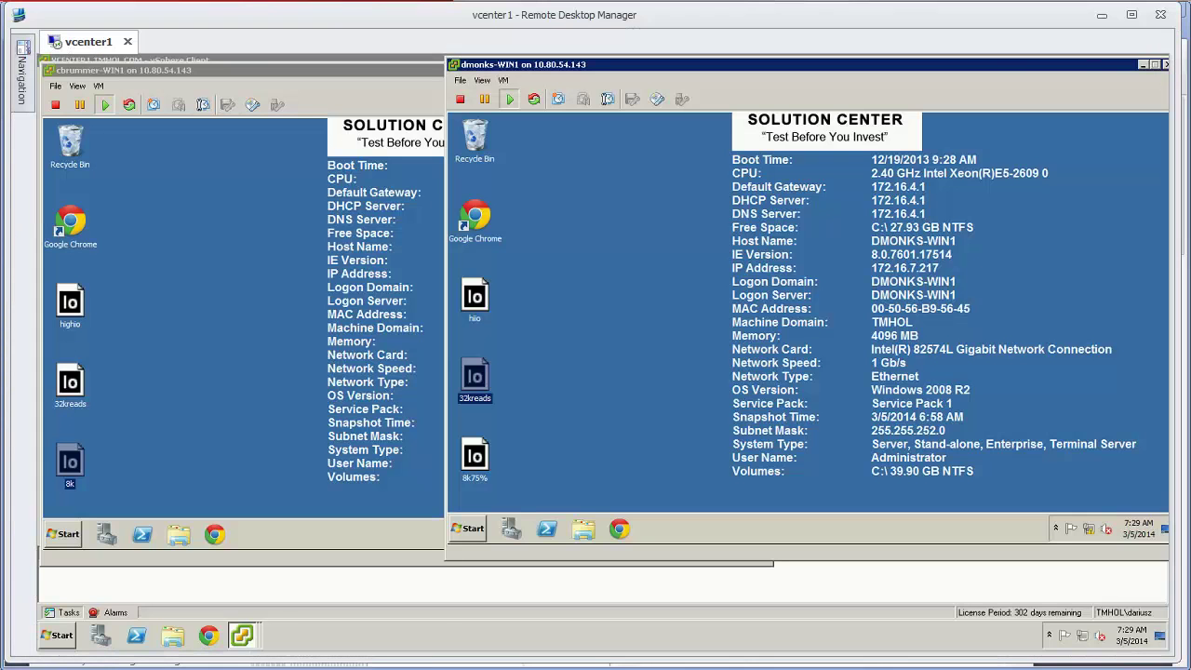
Step: Launch the highio and hiio Iometer tests on the two VMs, check access specifications, and start both
{"action": "left_click", "coordinate": [73, 313]}
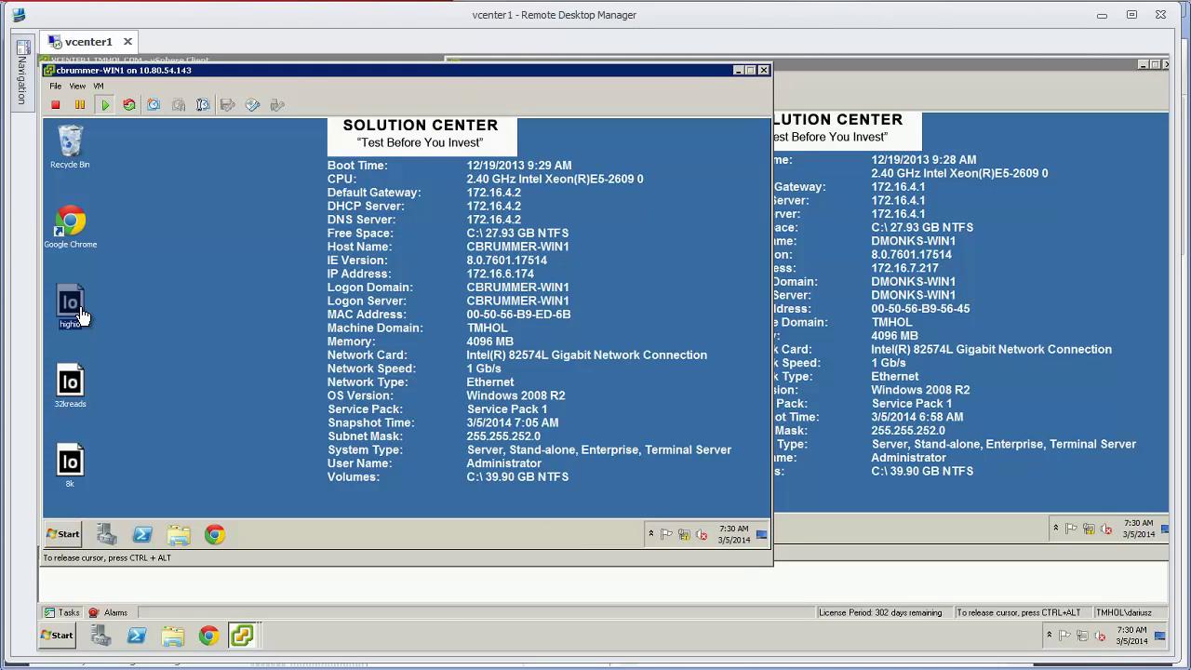
{"action": "double_click", "coordinate": [82, 317]}
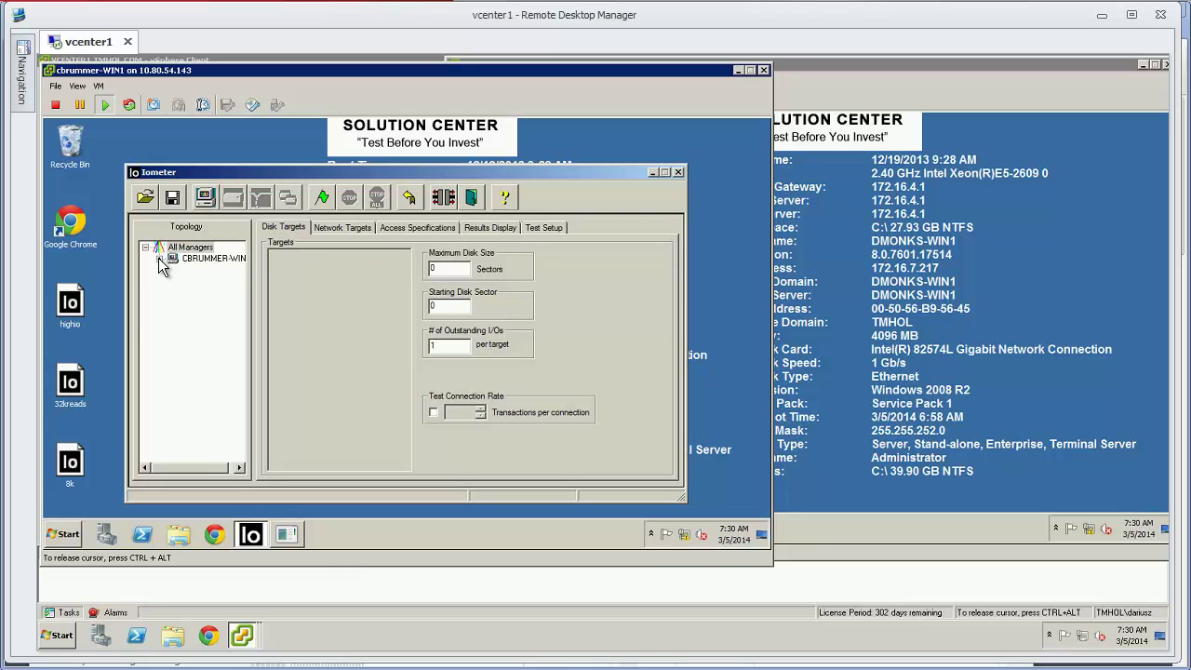
{"action": "left_click", "coordinate": [159, 259]}
{"action": "left_click", "coordinate": [408, 232]}
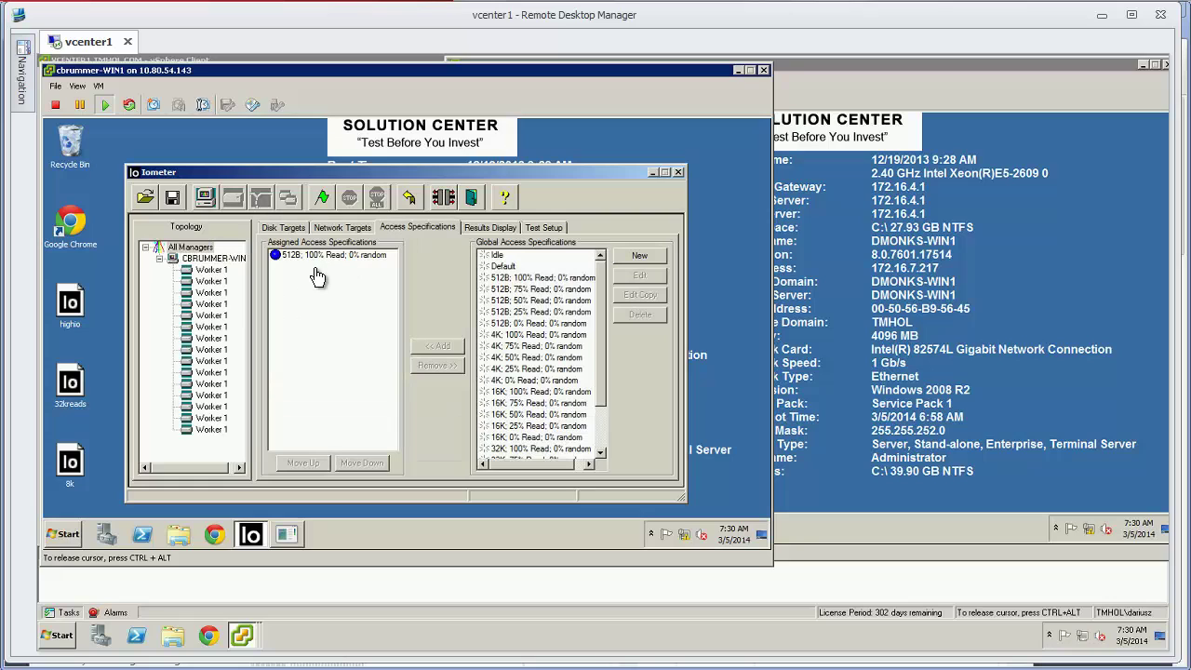
{"action": "left_click", "coordinate": [834, 234]}
{"action": "double_click", "coordinate": [475, 298]}
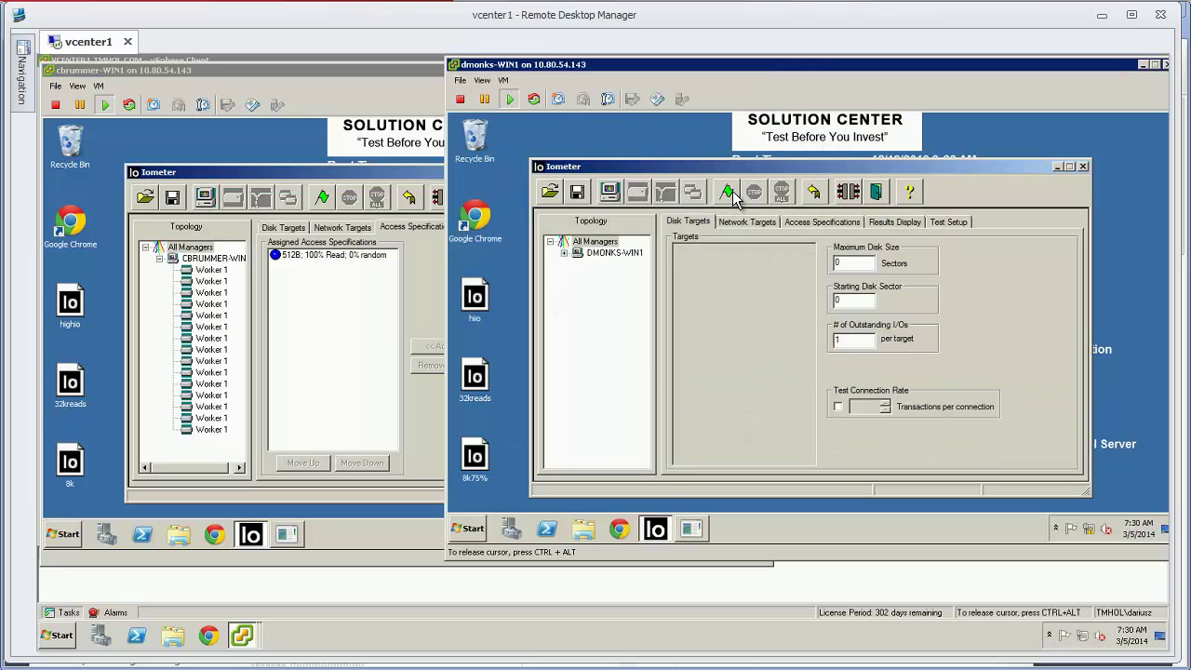
{"action": "left_click", "coordinate": [323, 201]}
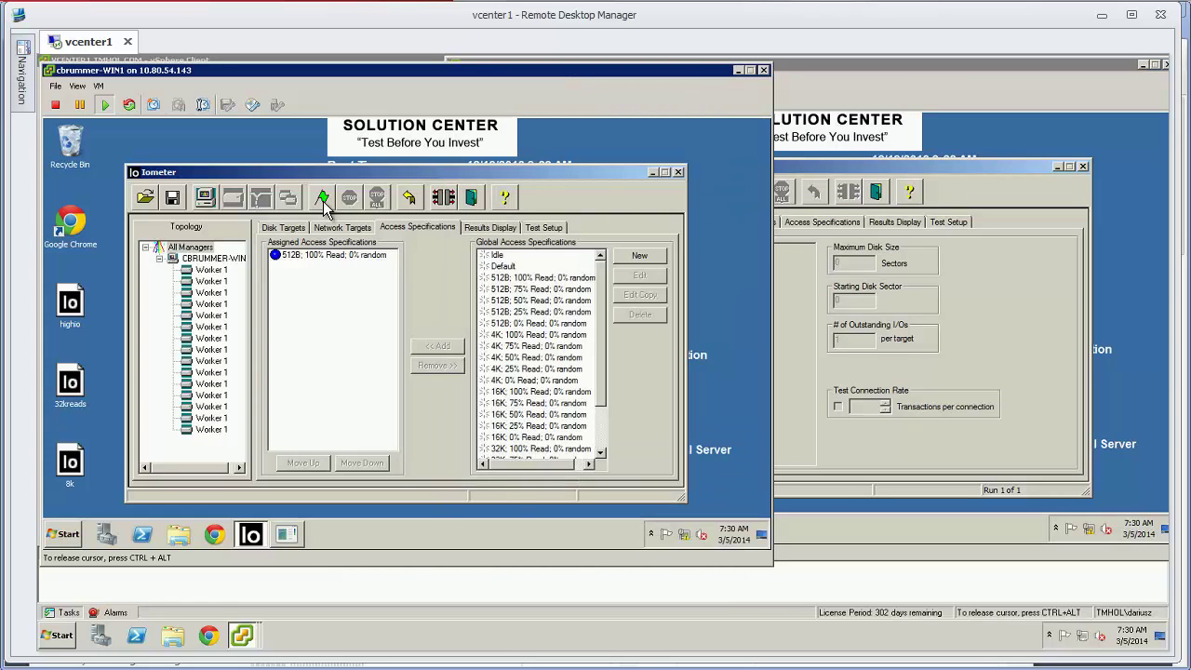
{"action": "left_click", "coordinate": [323, 201]}
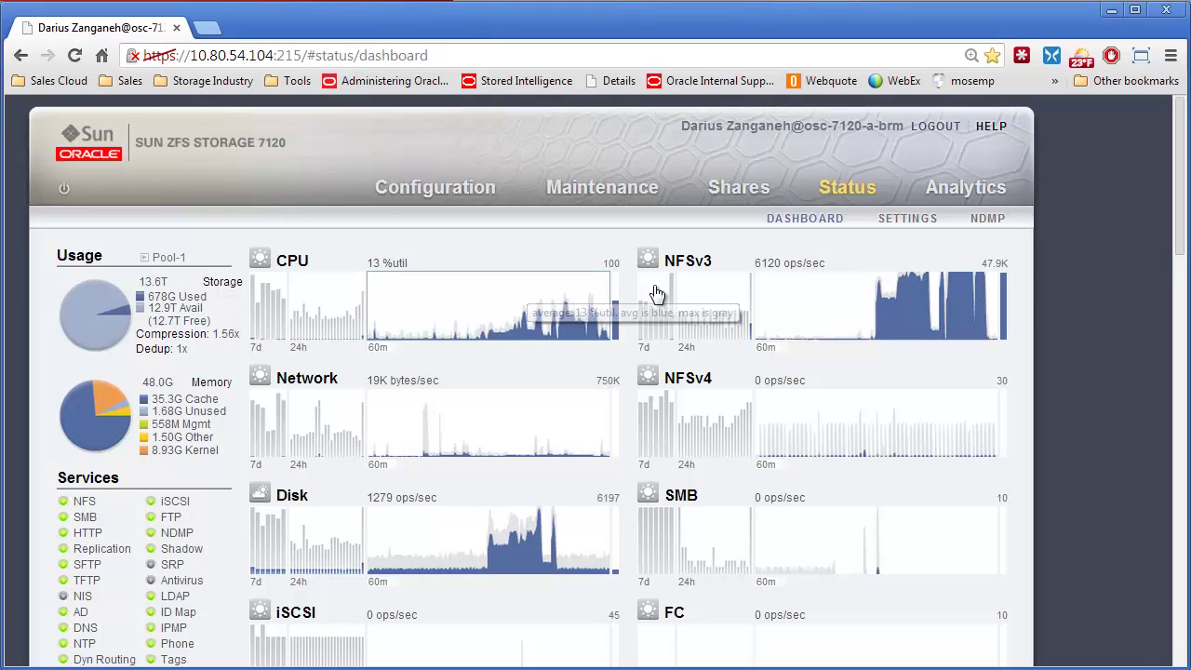
Step: Open NFSv3 operations in an Analytics worksheet, read the peak rate, and drill down by latency
{"action": "left_click", "coordinate": [1003, 319]}
{"action": "scroll", "coordinate": [612, 422], "scroll_direction": "down", "scroll_amount": 1}
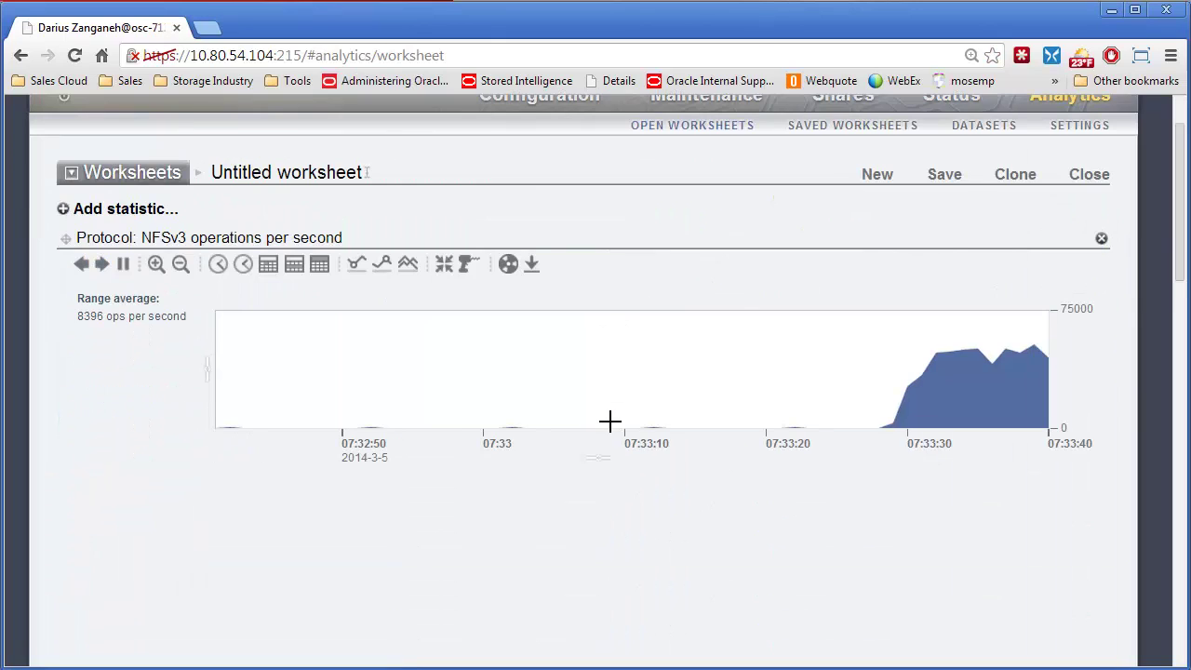
{"action": "scroll", "coordinate": [610, 422], "scroll_direction": "up", "scroll_amount": 1}
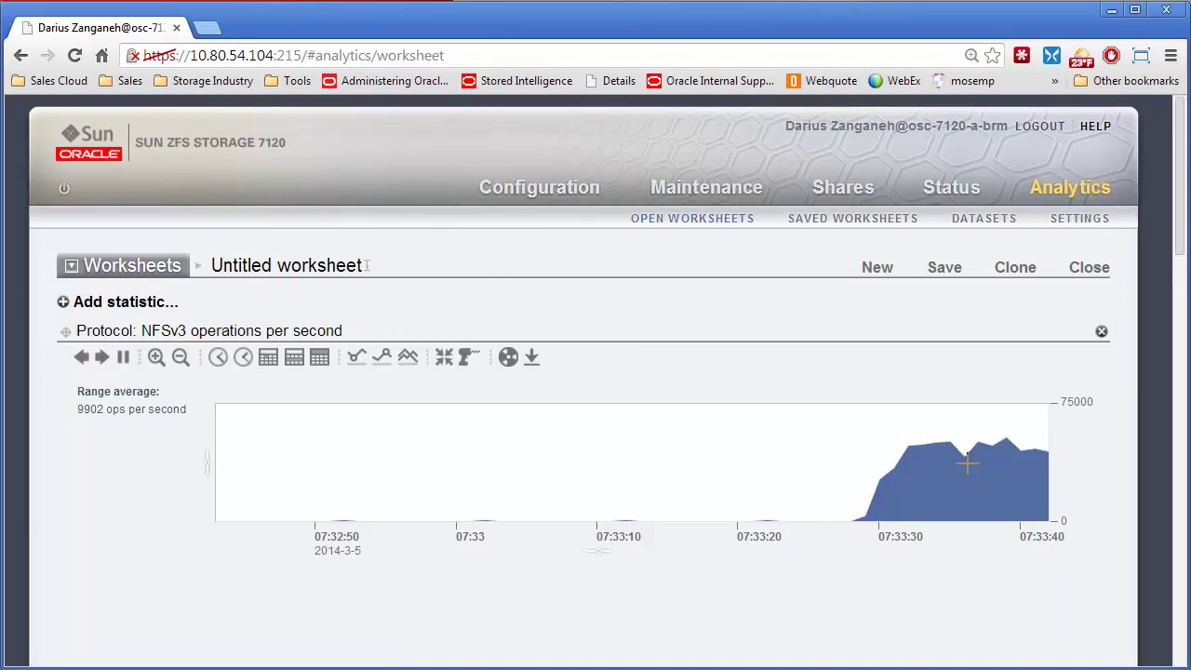
{"action": "left_click", "coordinate": [381, 356]}
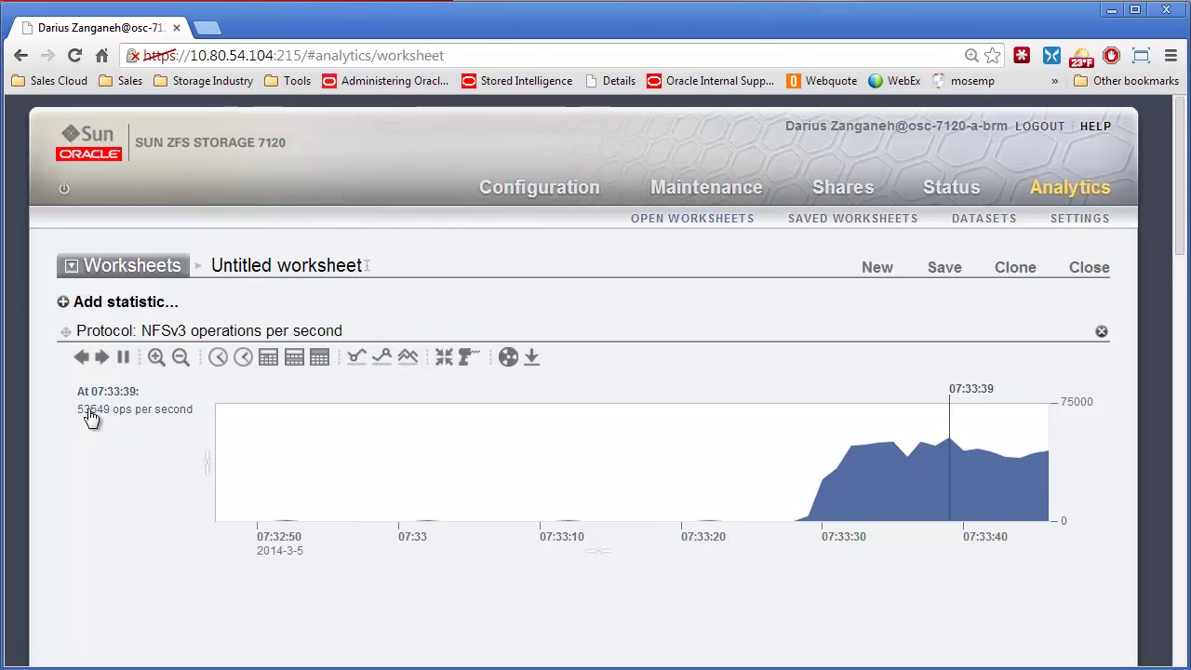
{"action": "left_click", "coordinate": [464, 357]}
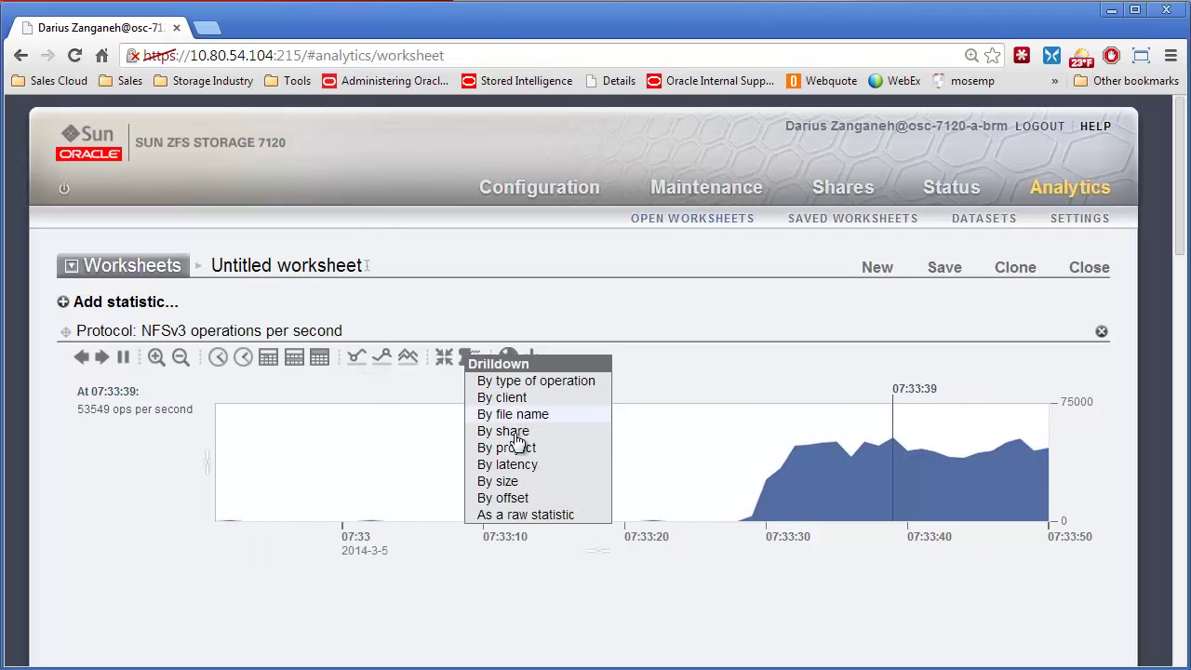
{"action": "left_click", "coordinate": [514, 466]}
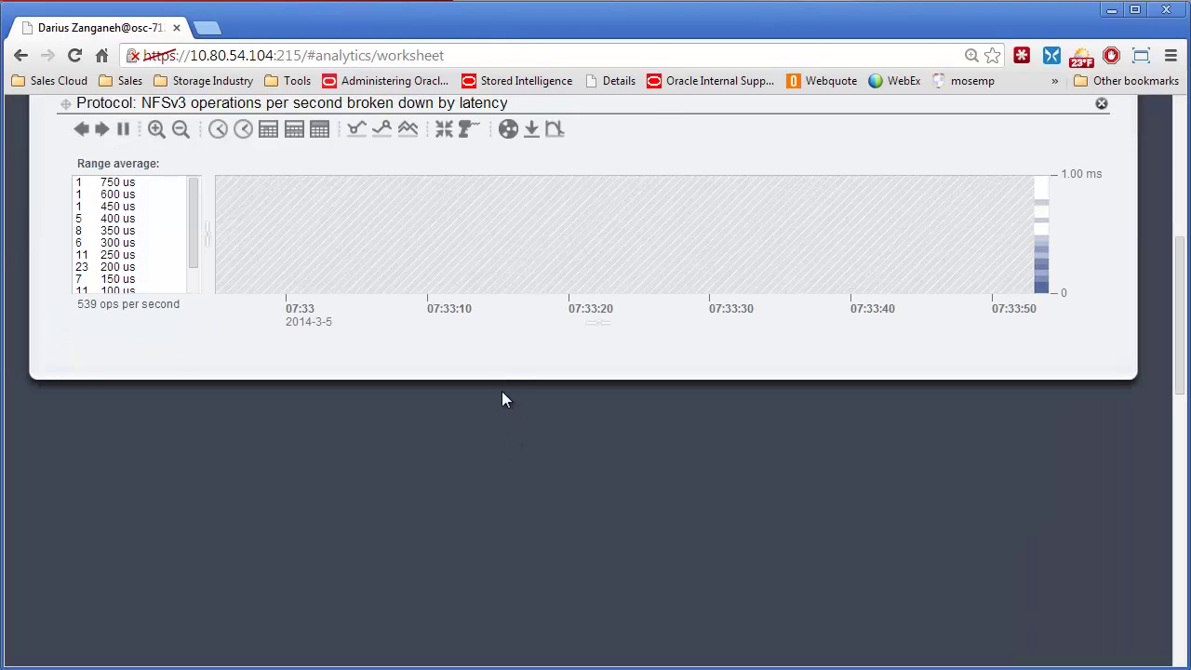
{"action": "scroll", "coordinate": [468, 354], "scroll_direction": "up", "scroll_amount": 1}
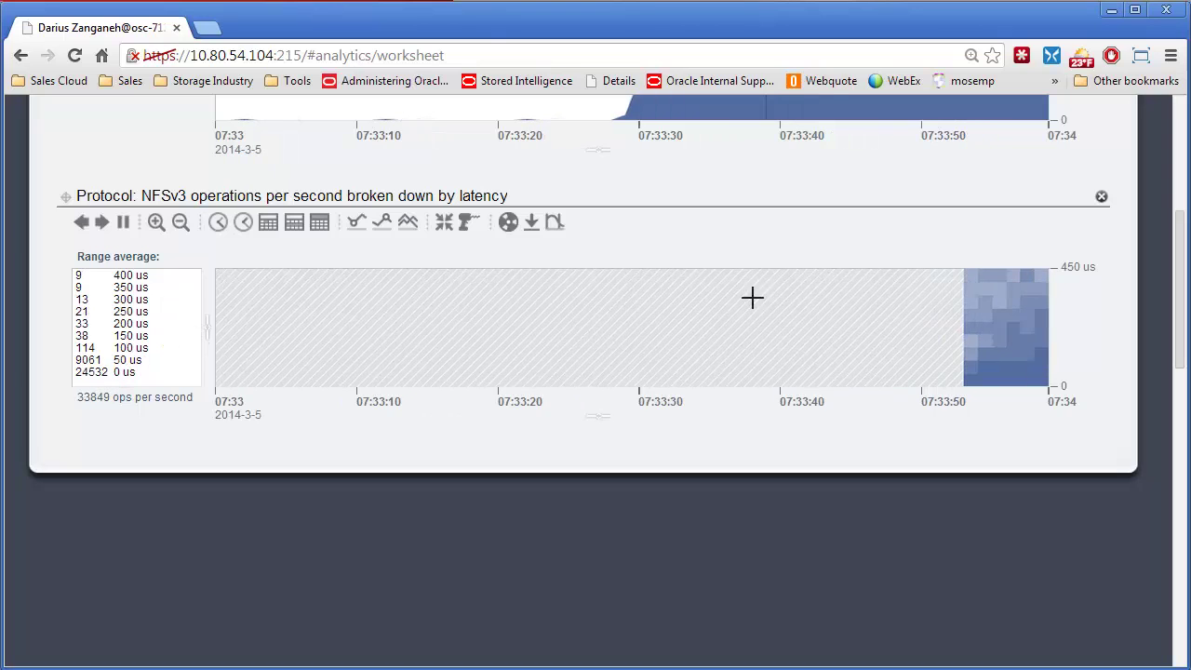
{"action": "scroll", "coordinate": [652, 307], "scroll_direction": "up", "scroll_amount": 2}
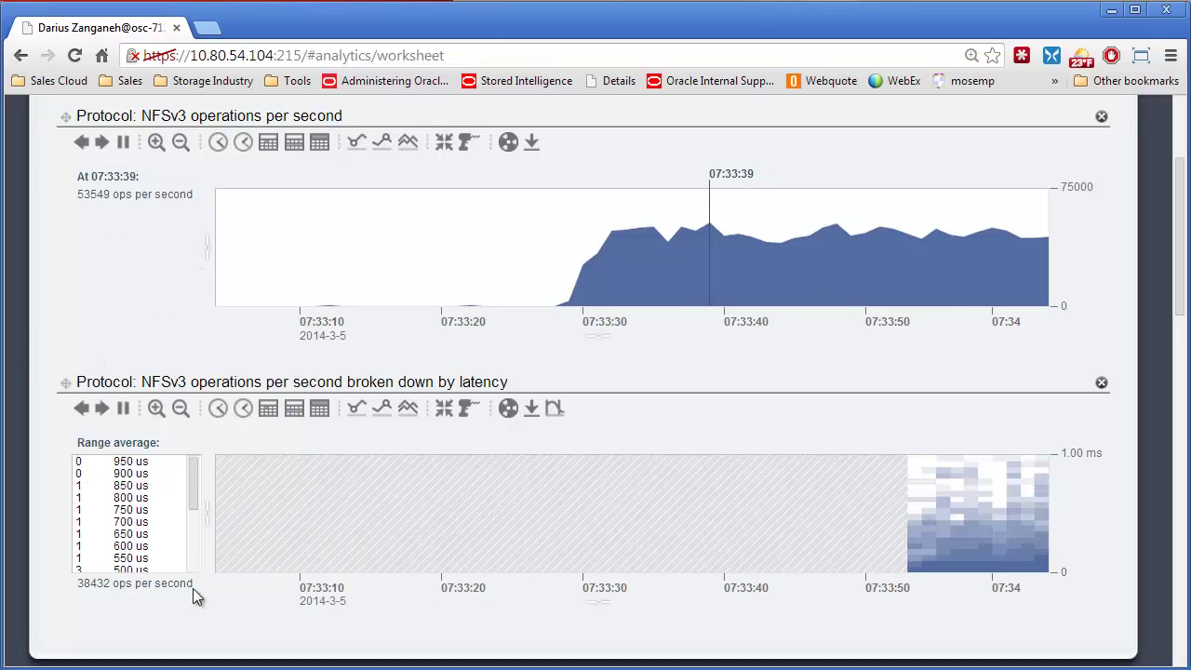
Step: Clear Calculator, compute 53549 ÷ 10 = 5354.9, then minimize it
{"action": "key", "text": "alt+Tab"}
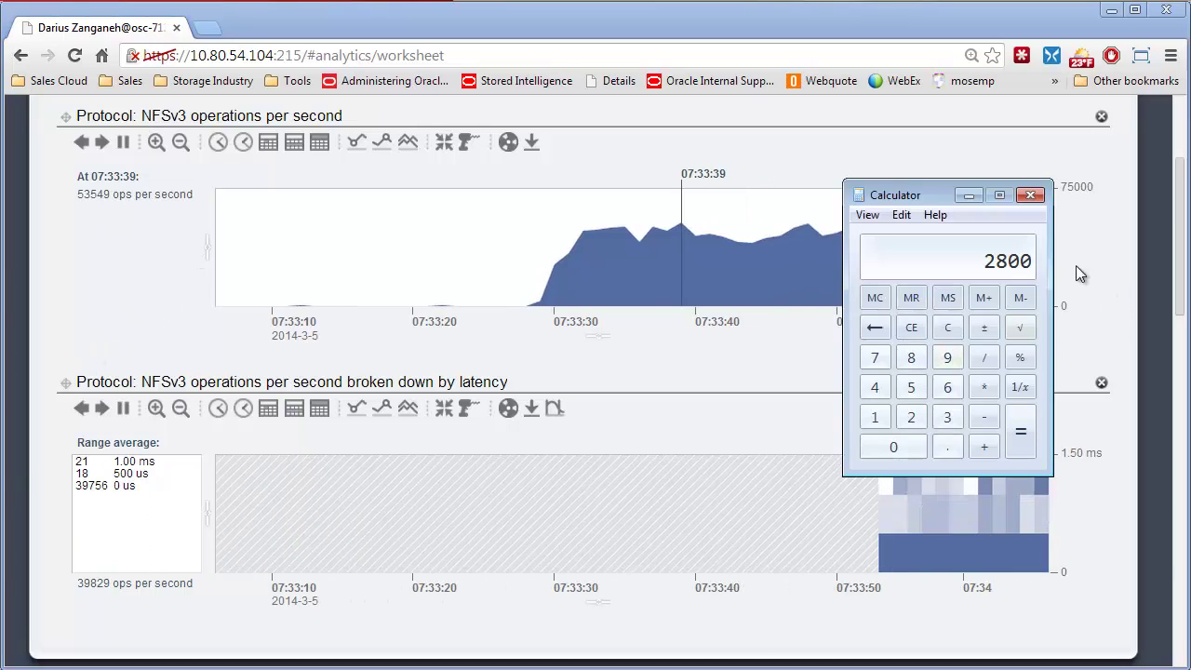
{"action": "left_click", "coordinate": [948, 330]}
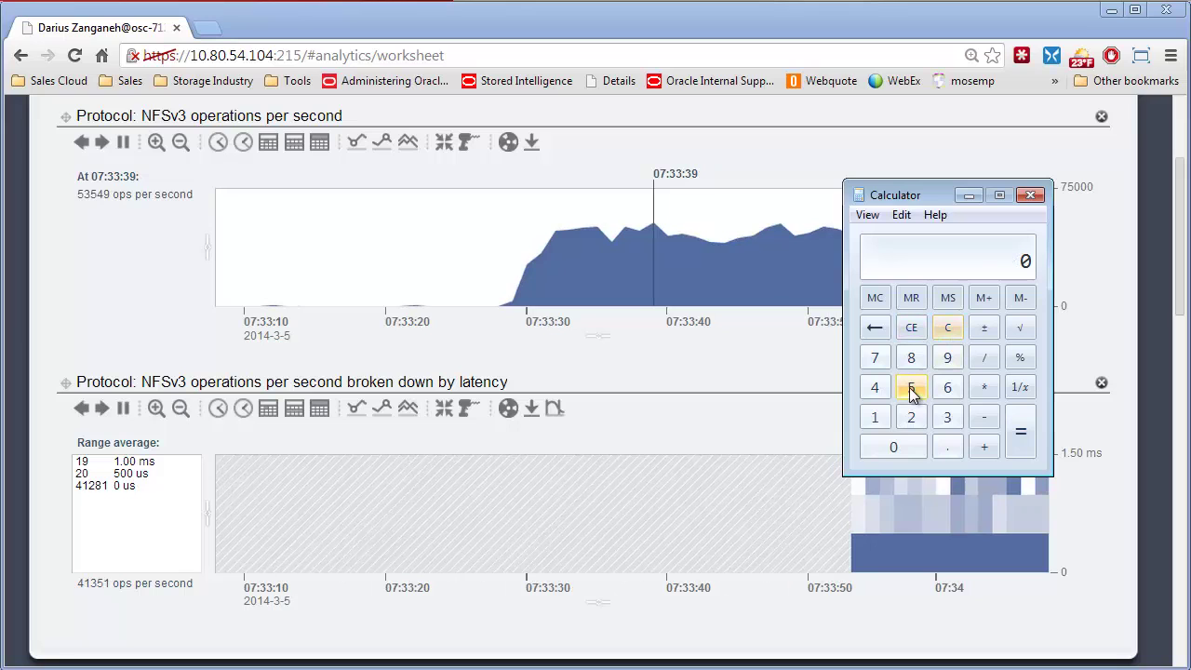
{"action": "left_click", "coordinate": [912, 386]}
{"action": "left_click", "coordinate": [946, 418]}
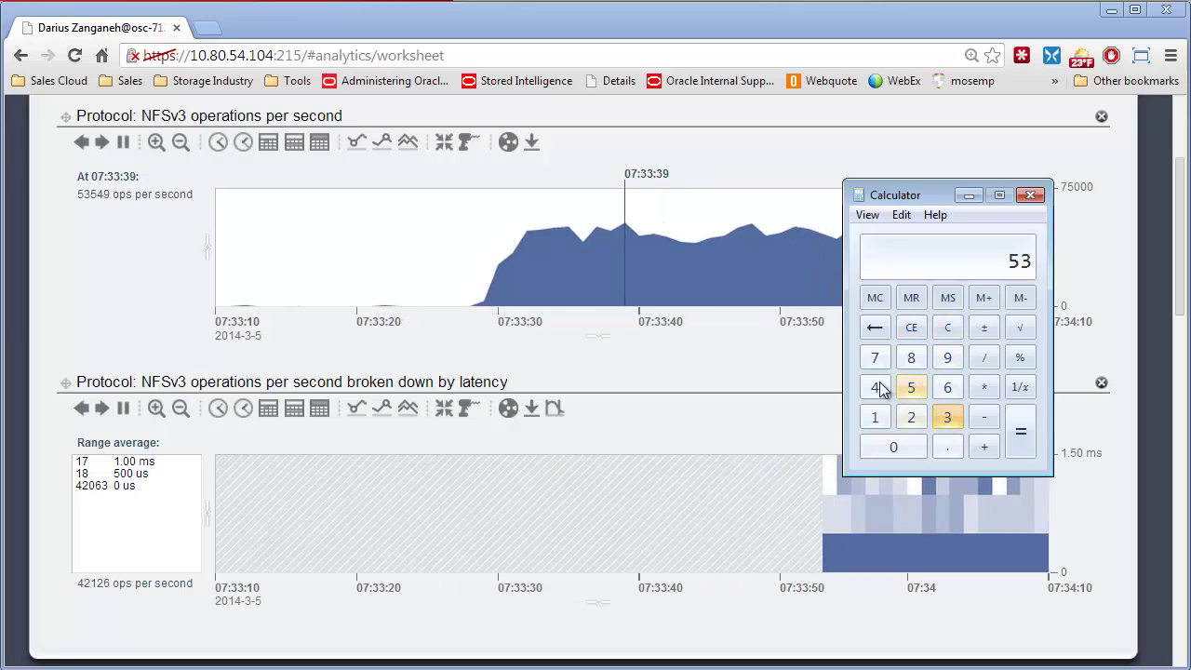
{"action": "left_click", "coordinate": [911, 387]}
{"action": "left_click", "coordinate": [875, 387]}
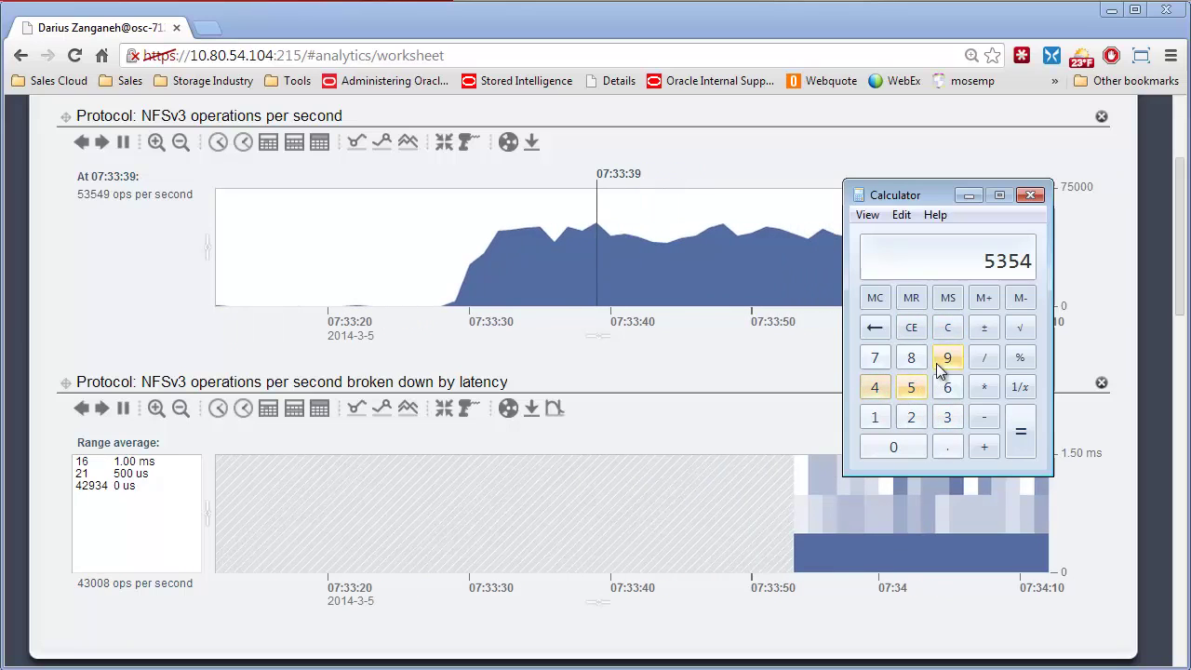
{"action": "left_click", "coordinate": [948, 357]}
{"action": "left_click", "coordinate": [993, 356]}
{"action": "left_click", "coordinate": [878, 419]}
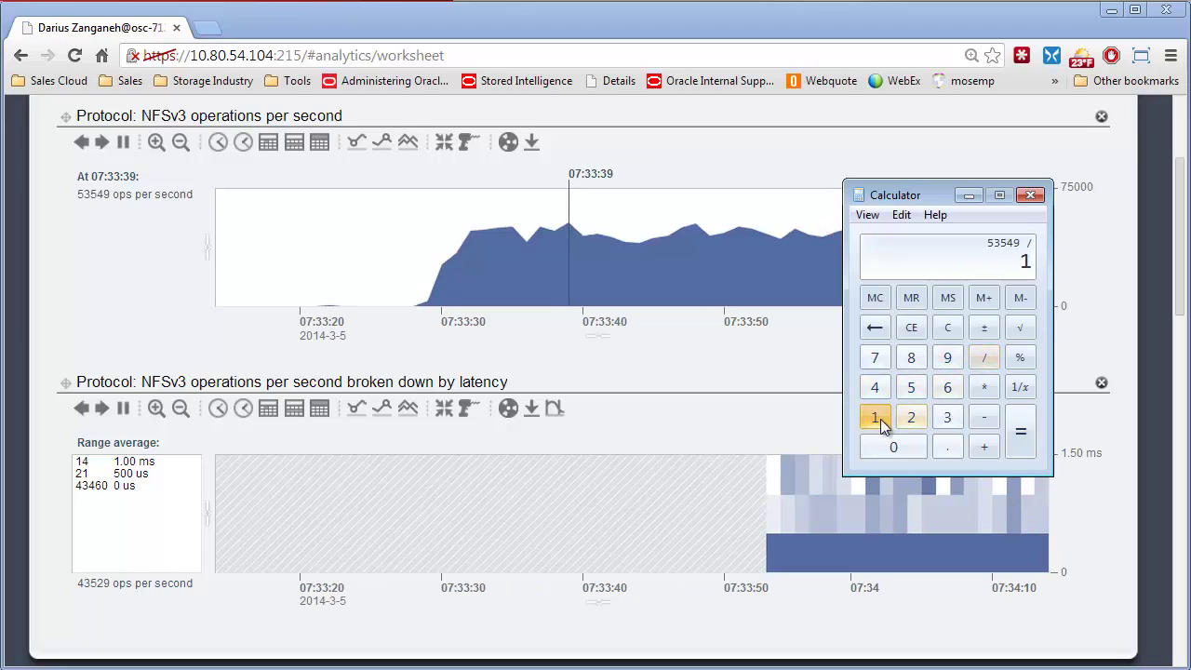
{"action": "left_click", "coordinate": [894, 446]}
{"action": "left_click", "coordinate": [1023, 439]}
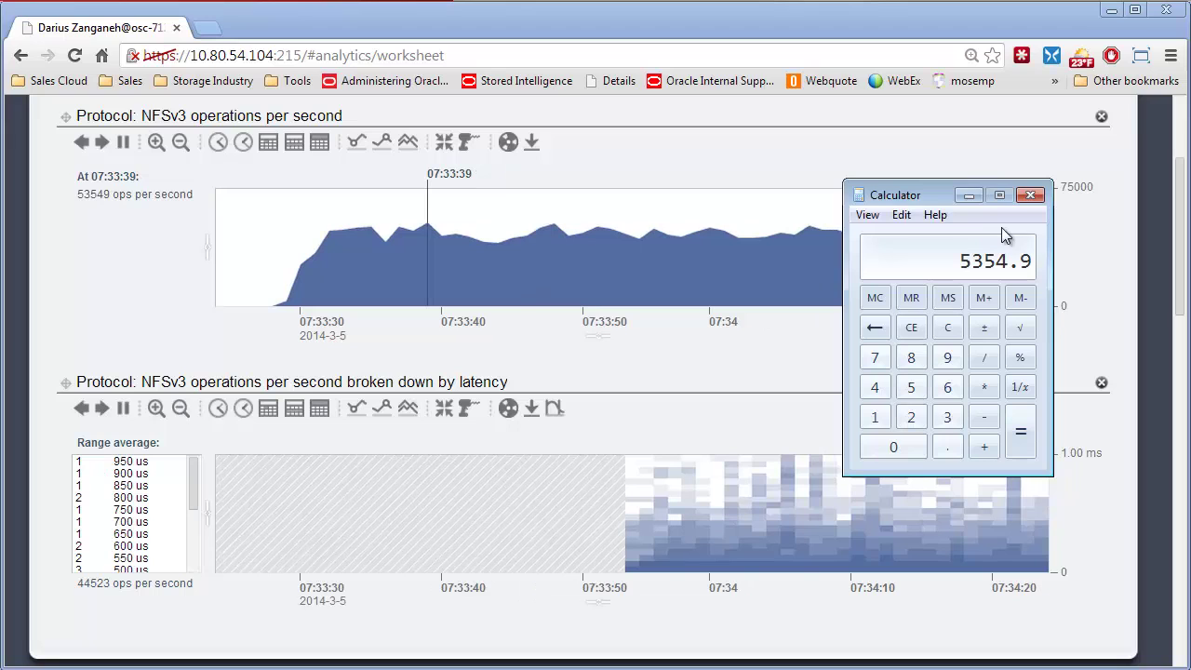
{"action": "left_click", "coordinate": [969, 195]}
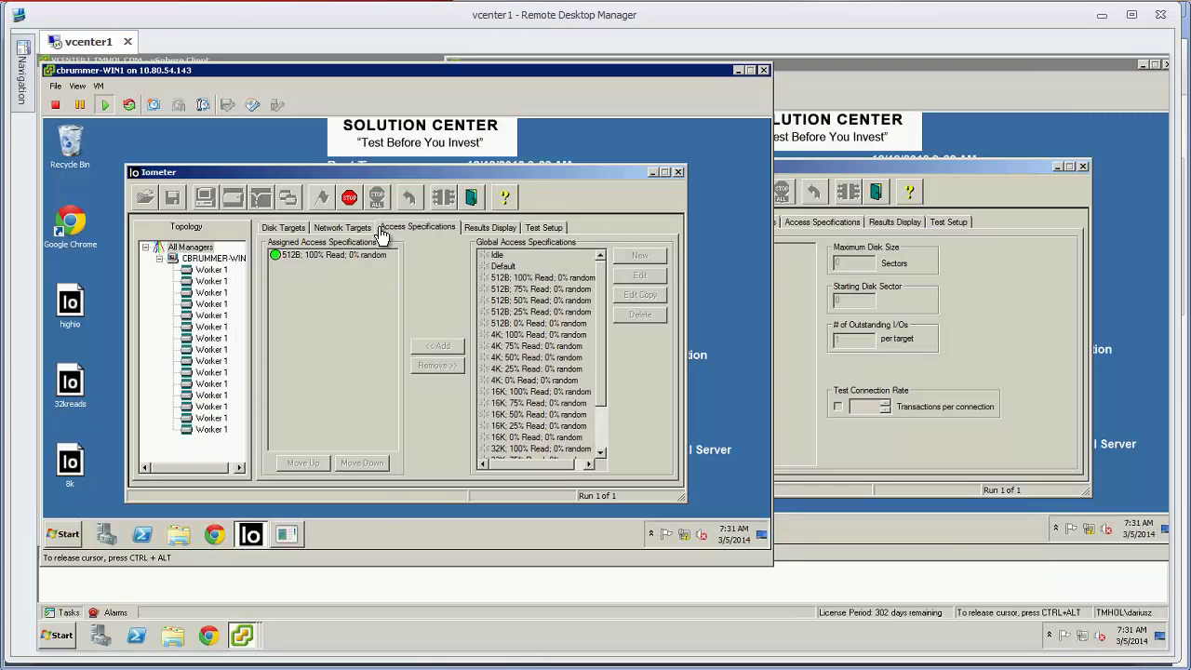
Step: Stop the running load test and close Iometer on both VMs
{"action": "left_click", "coordinate": [348, 198]}
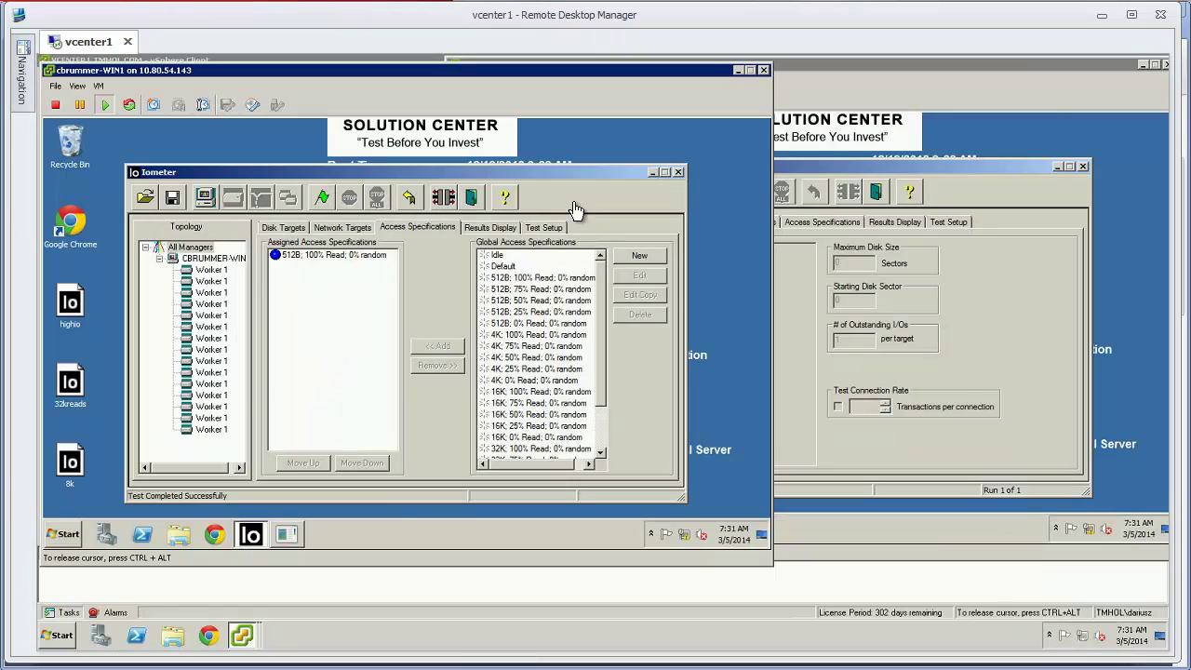
{"action": "left_click", "coordinate": [840, 171]}
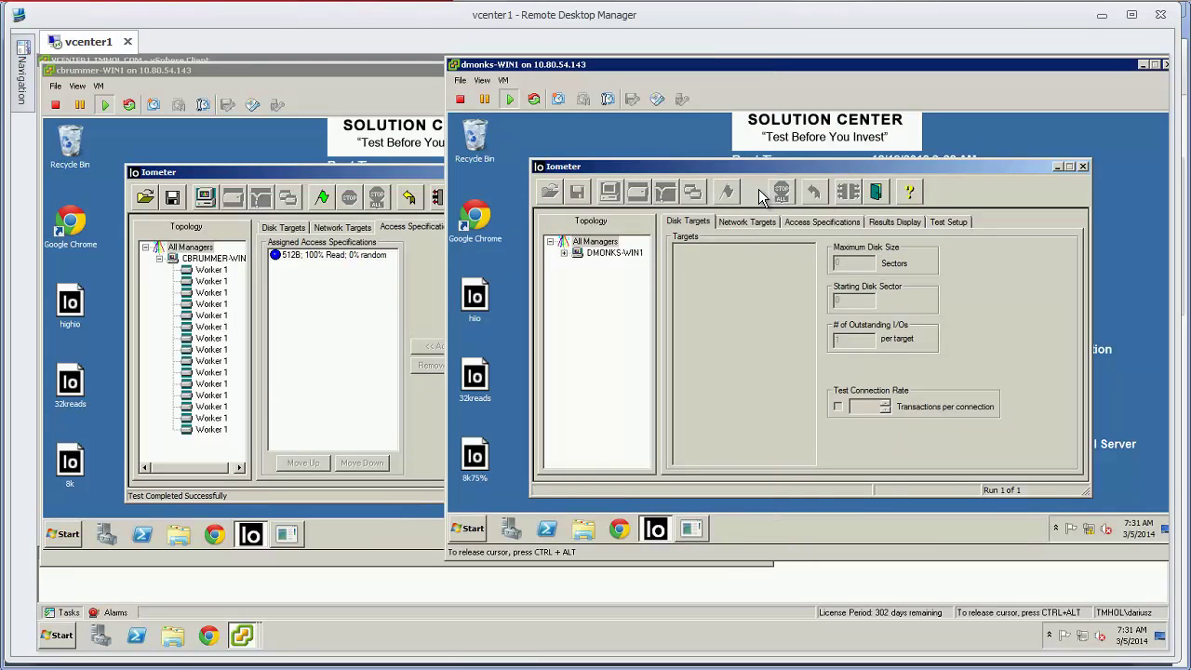
{"action": "left_click", "coordinate": [1083, 166]}
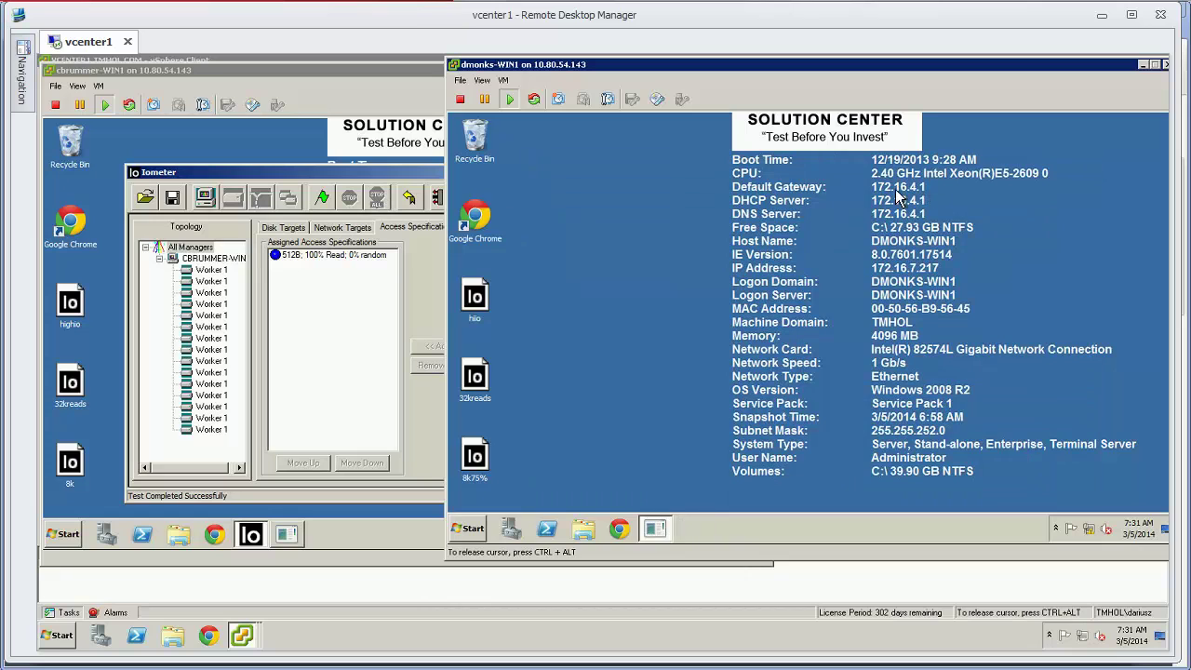
{"action": "left_click", "coordinate": [381, 179]}
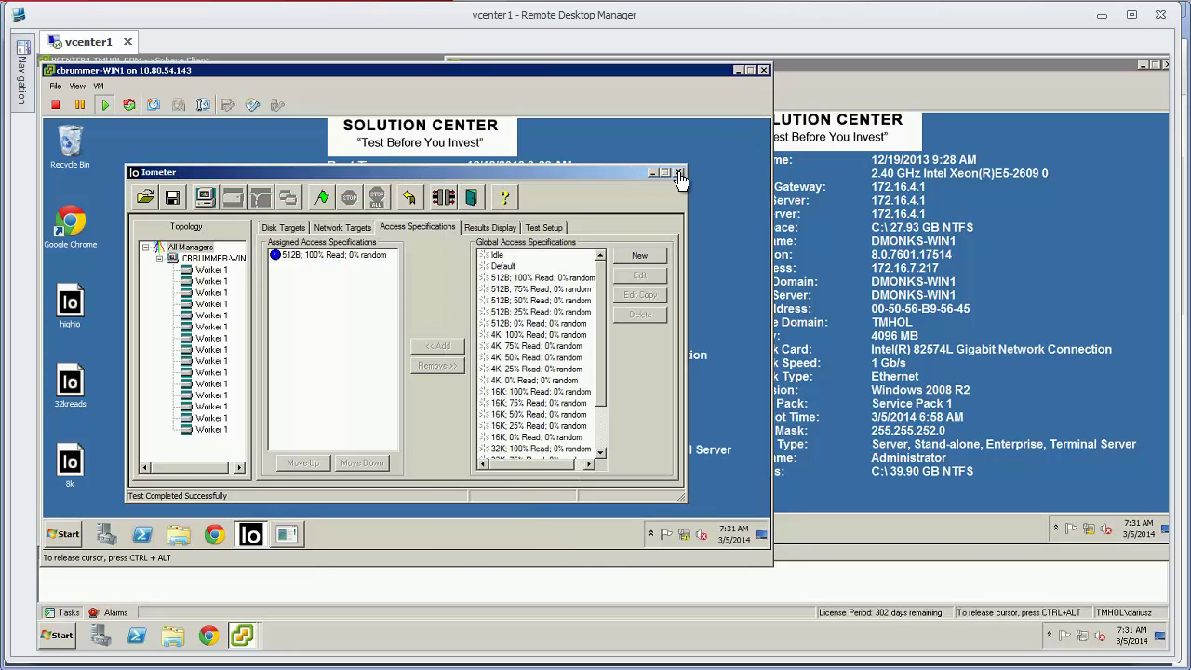
{"action": "left_click", "coordinate": [678, 173]}
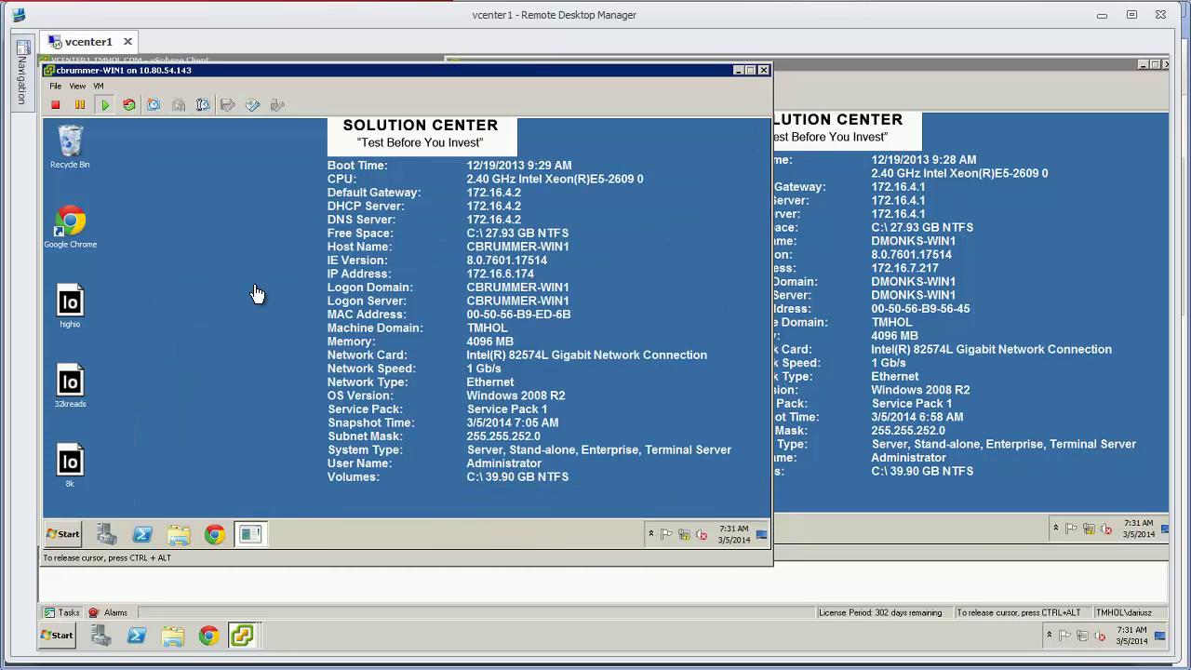
Step: Relaunch Iometer with the 32kreads configuration on both VMs and check the first VM's access specification
{"action": "left_click", "coordinate": [72, 391]}
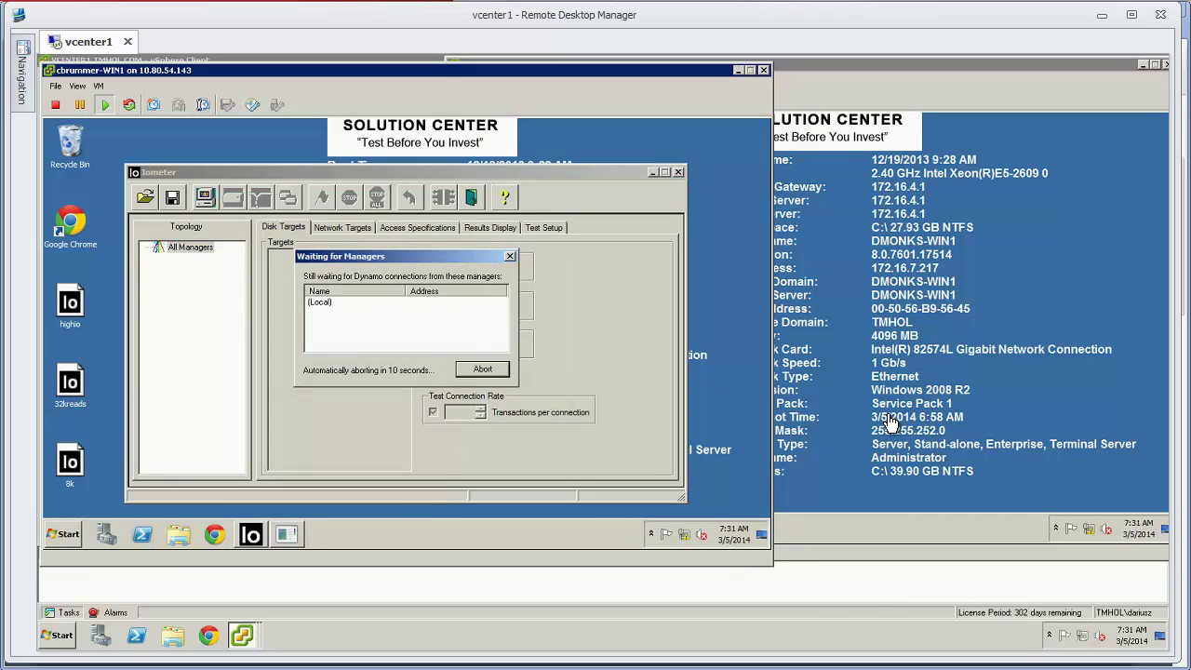
{"action": "left_click", "coordinate": [889, 423]}
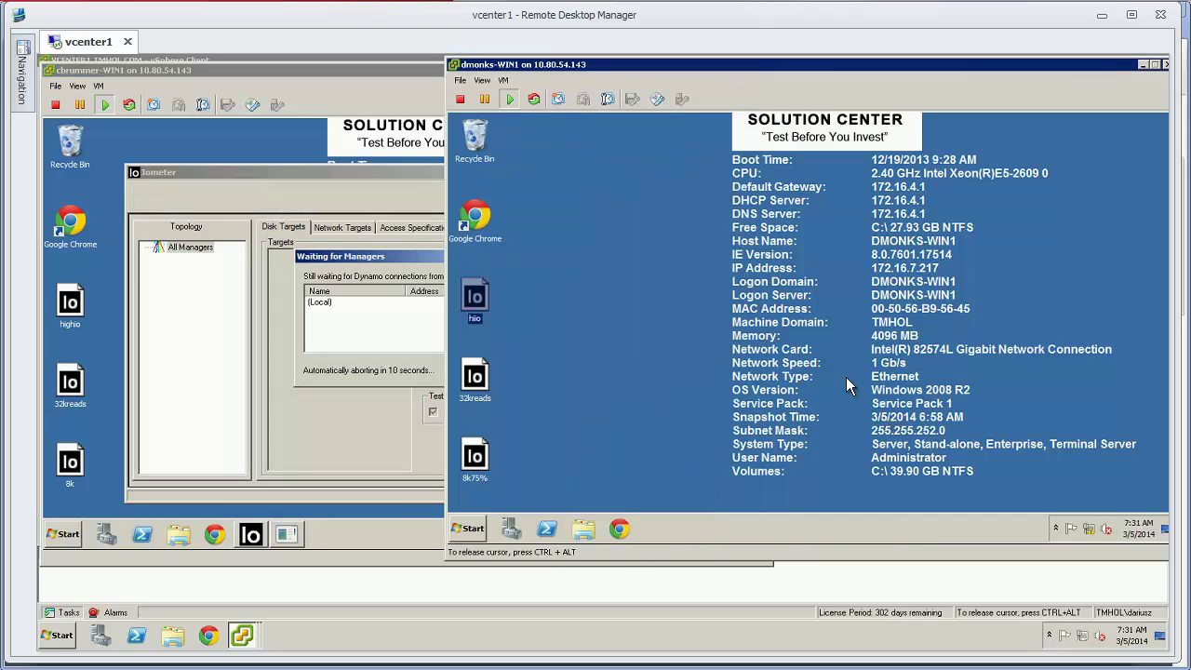
{"action": "double_click", "coordinate": [474, 381]}
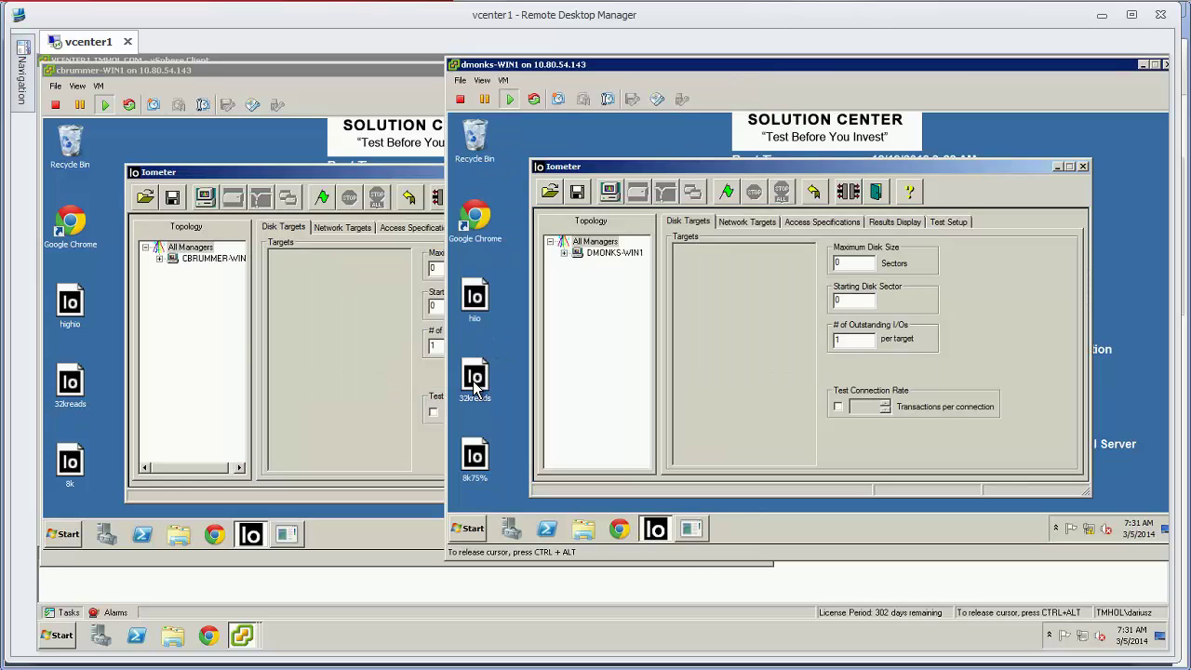
{"action": "left_click", "coordinate": [159, 265]}
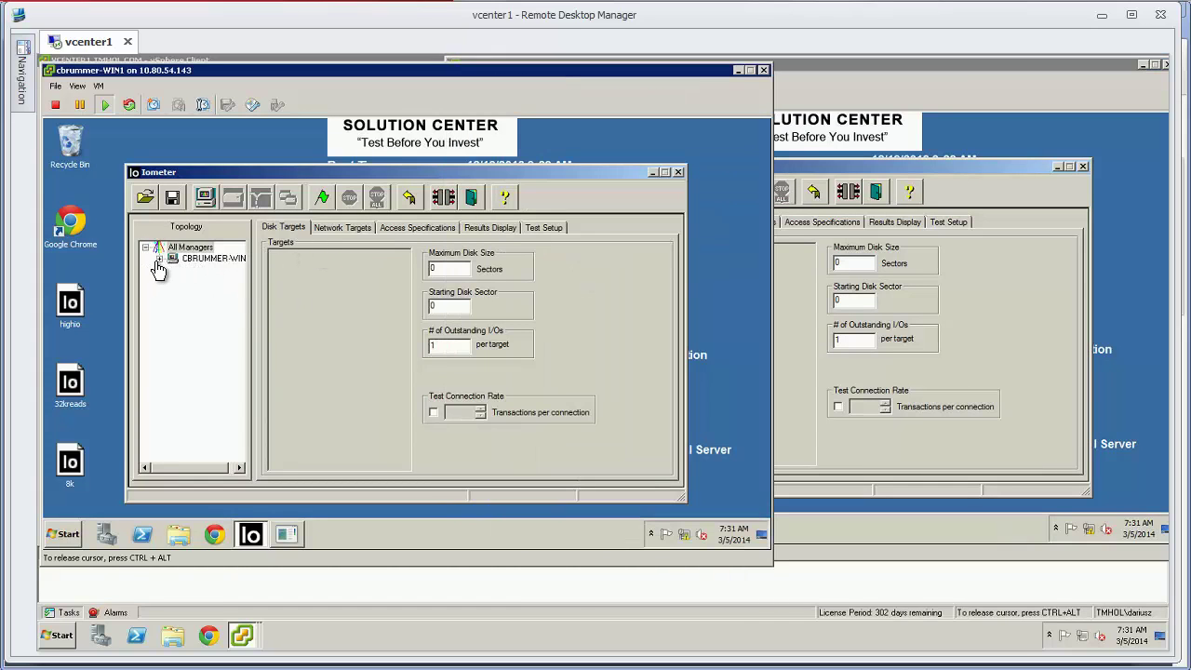
{"action": "left_click", "coordinate": [159, 260]}
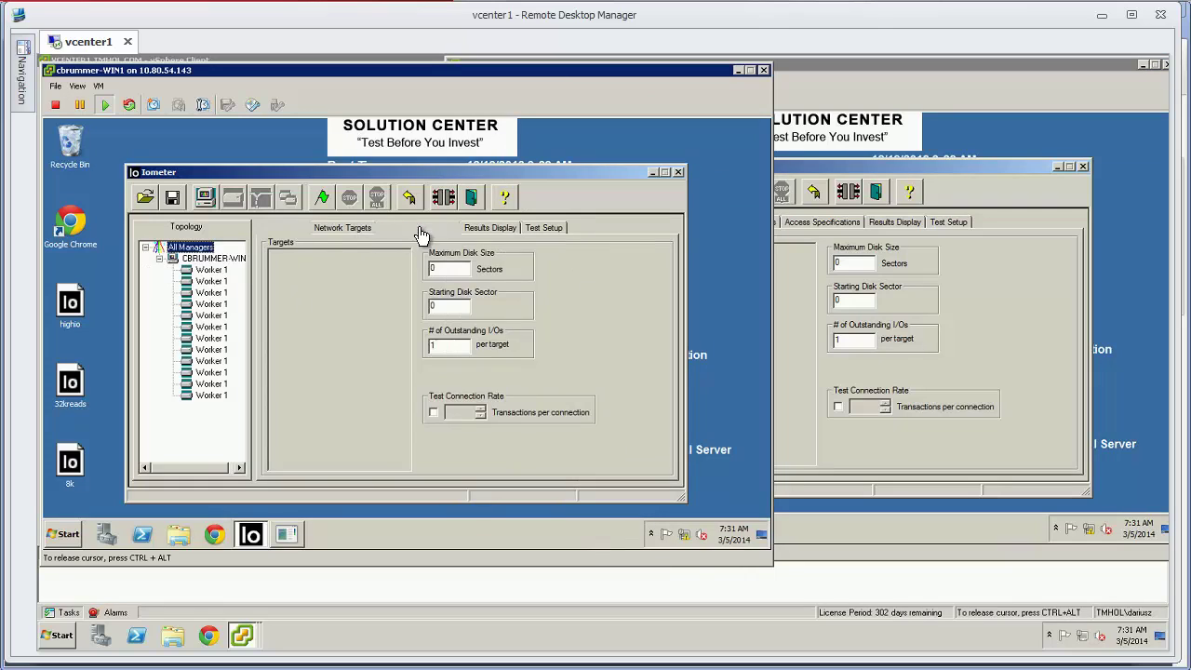
{"action": "left_click", "coordinate": [421, 229]}
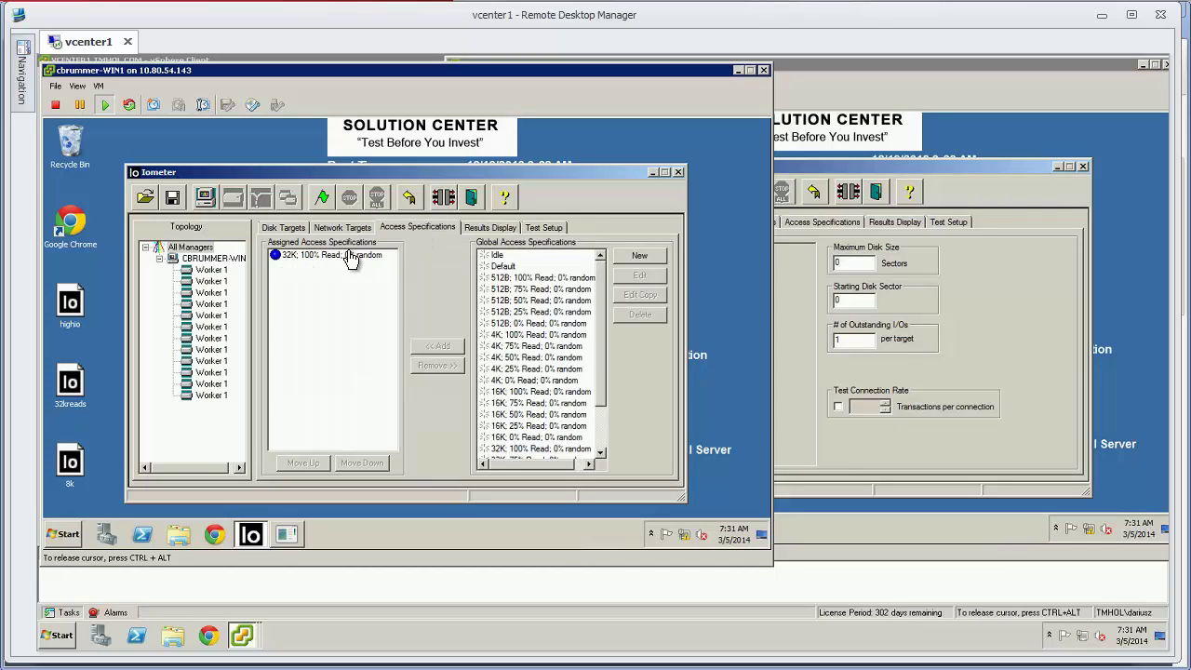
Step: Verify the second VM's access specification and start the 32K 100% read test on both VMs
{"action": "left_click", "coordinate": [796, 256]}
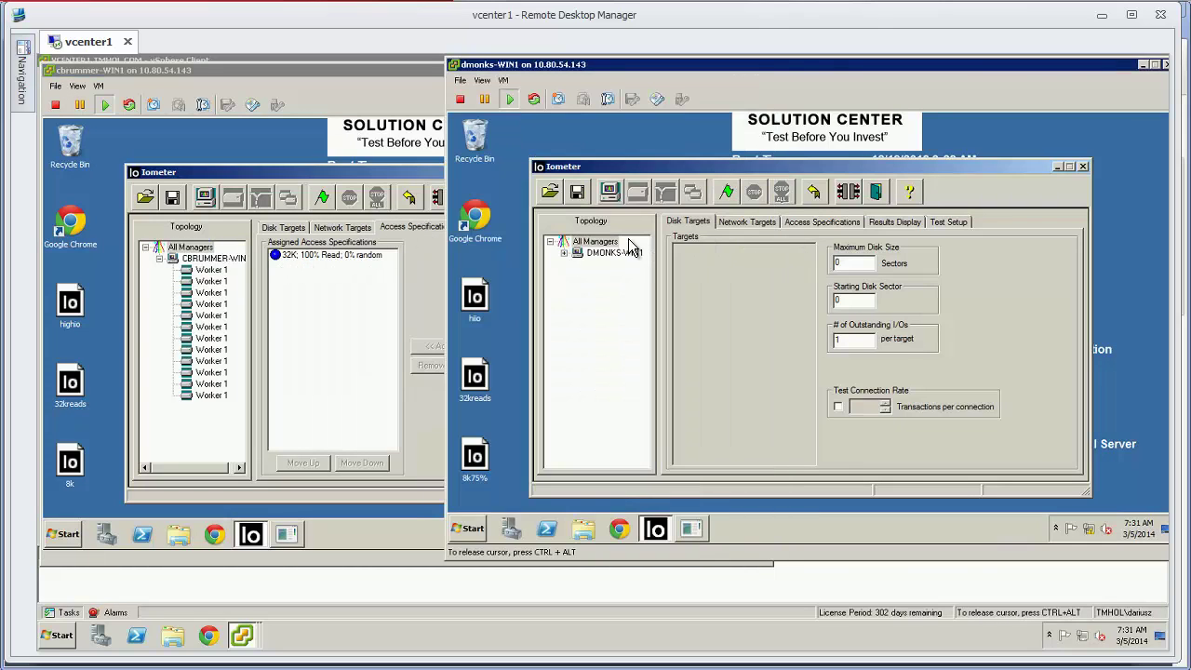
{"action": "left_click", "coordinate": [565, 257]}
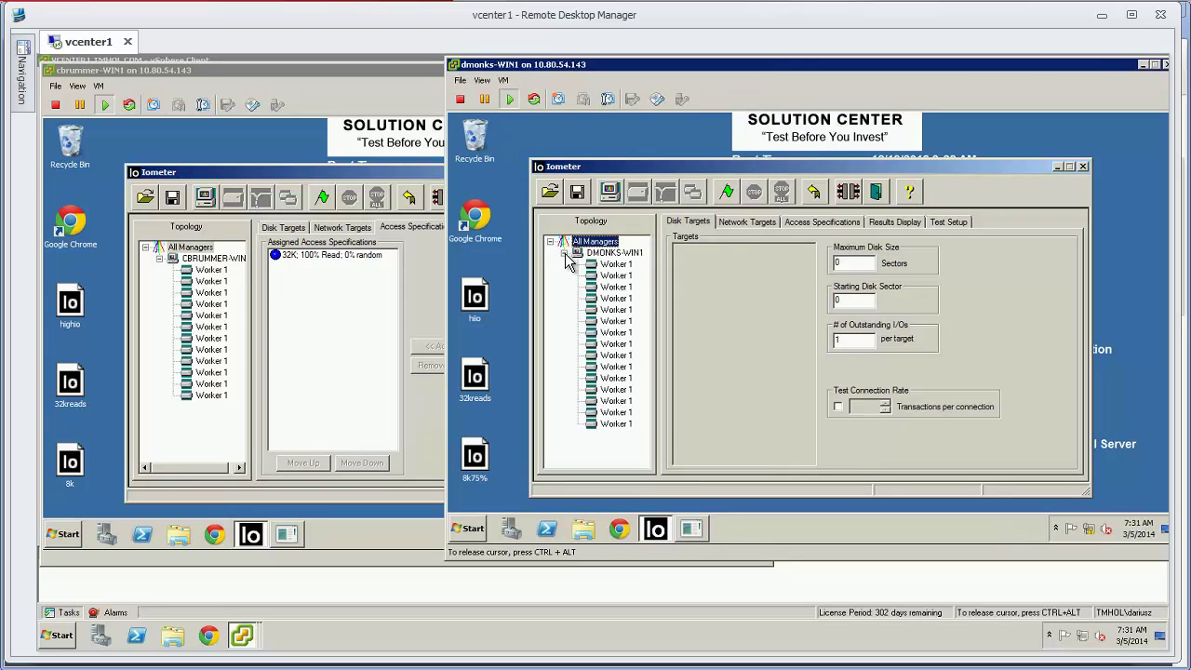
{"action": "left_click", "coordinate": [809, 223]}
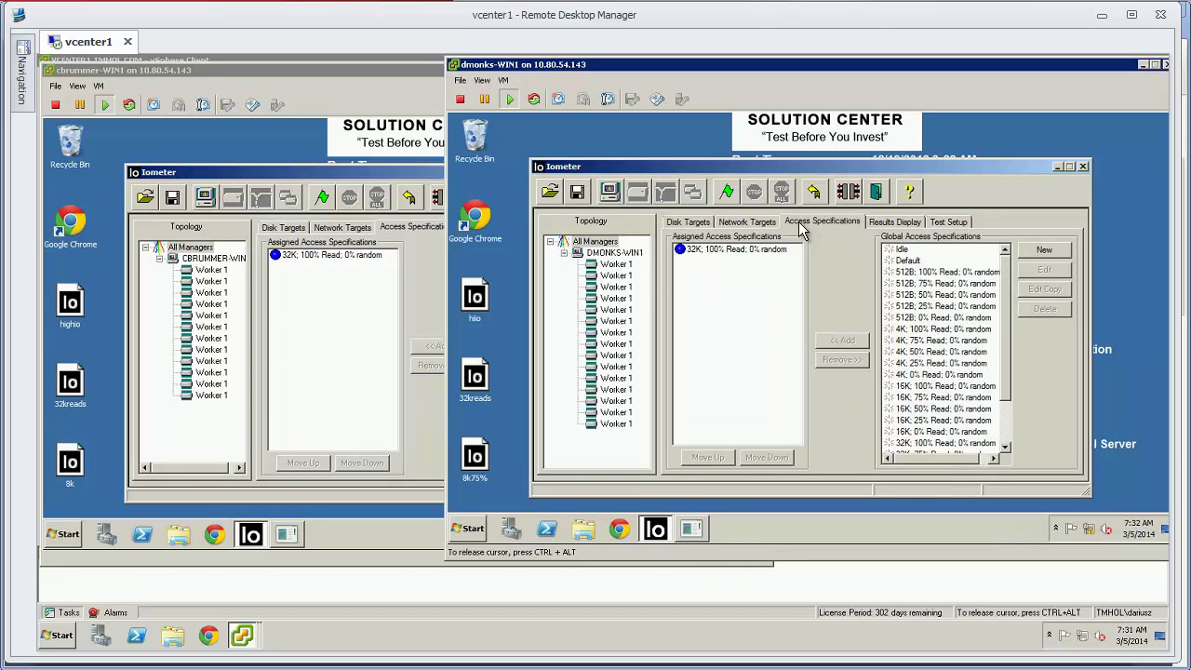
{"action": "left_click", "coordinate": [725, 193]}
{"action": "left_click", "coordinate": [316, 203]}
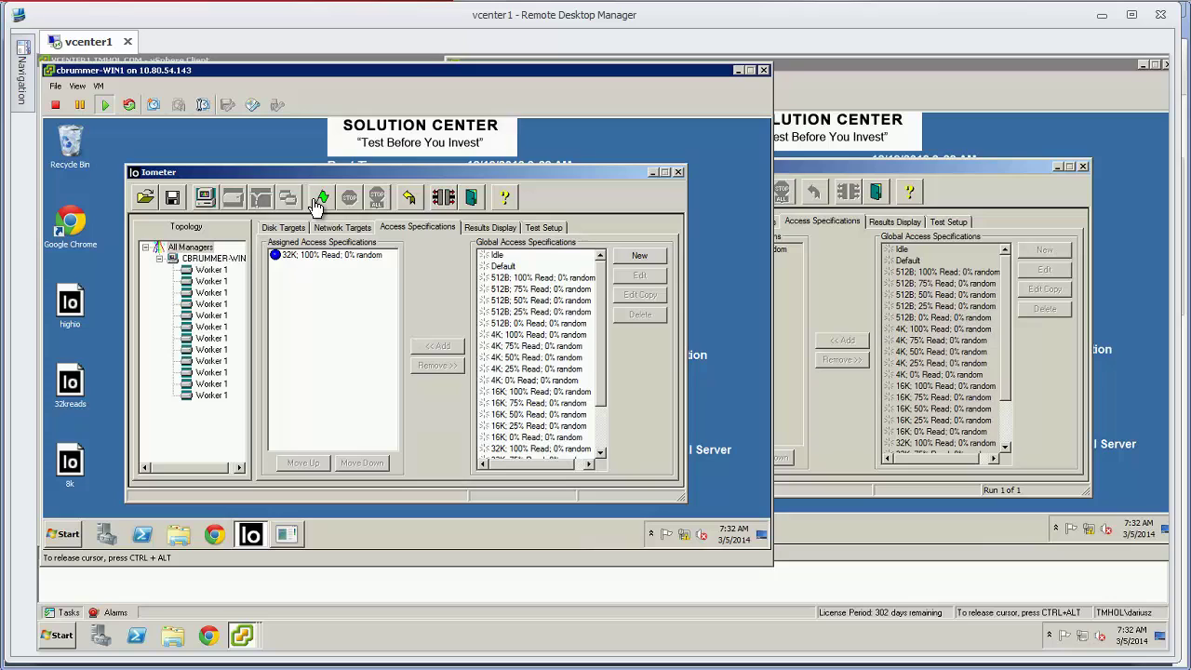
{"action": "left_click", "coordinate": [317, 199]}
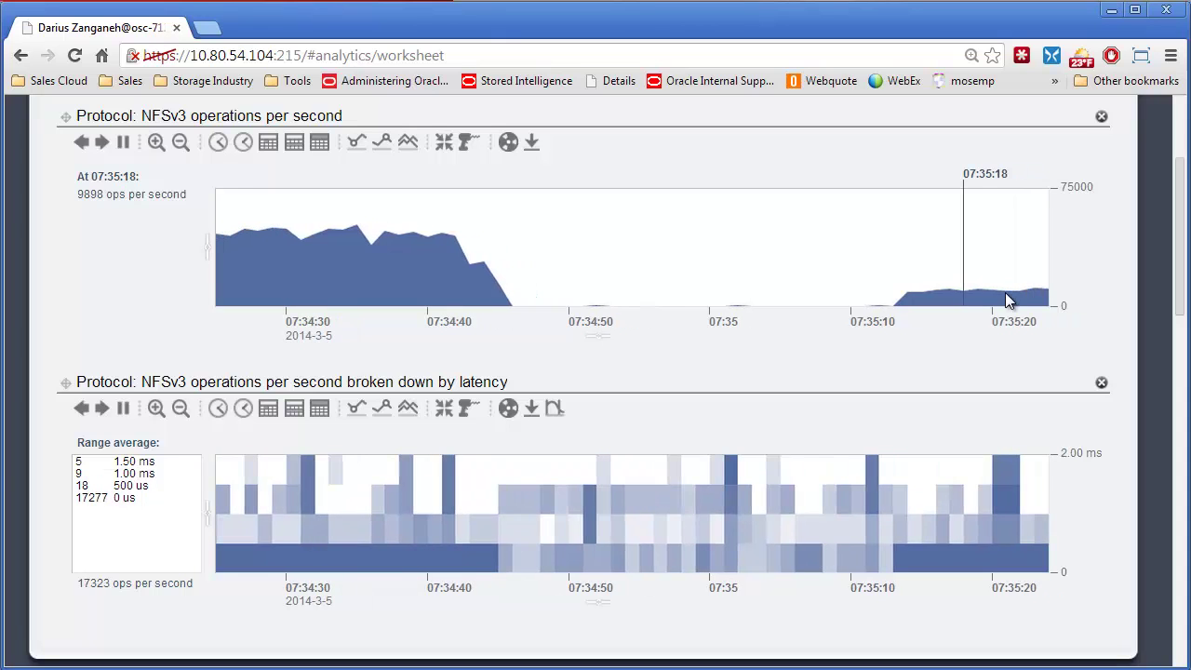
Step: Add Protocol > NFSv3 bytes as a raw statistic, creating a third worksheet chart
{"action": "scroll", "coordinate": [347, 327], "scroll_direction": "up", "scroll_amount": 2}
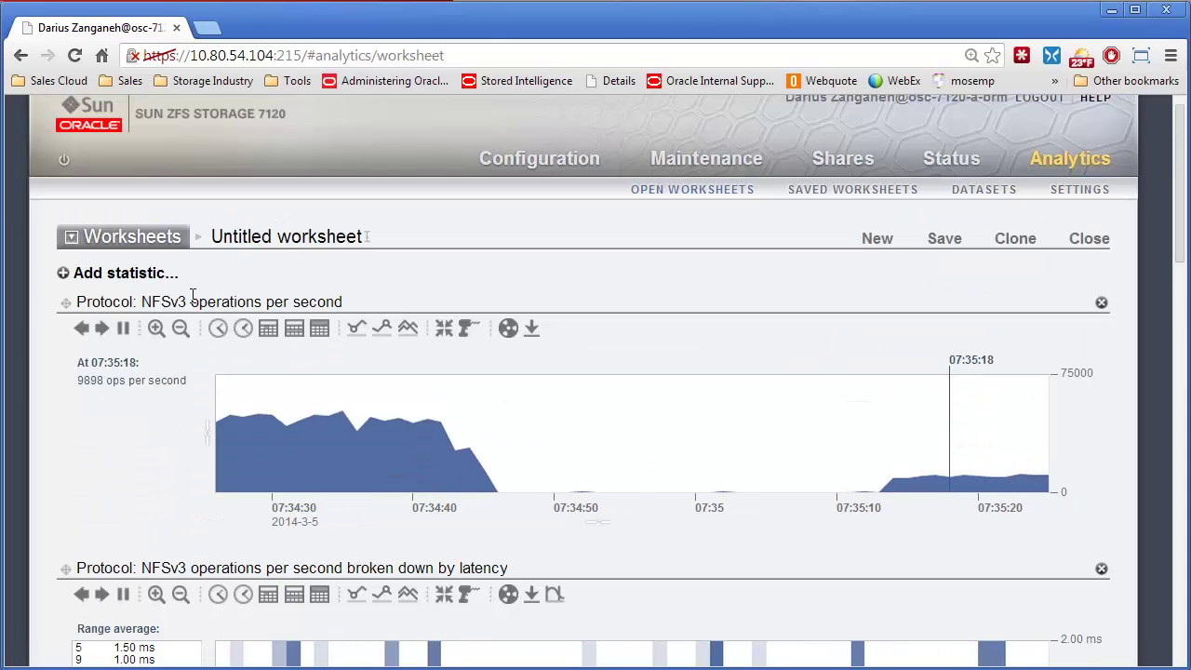
{"action": "left_click", "coordinate": [93, 275]}
{"action": "scroll", "coordinate": [121, 445], "scroll_direction": "down", "scroll_amount": 1}
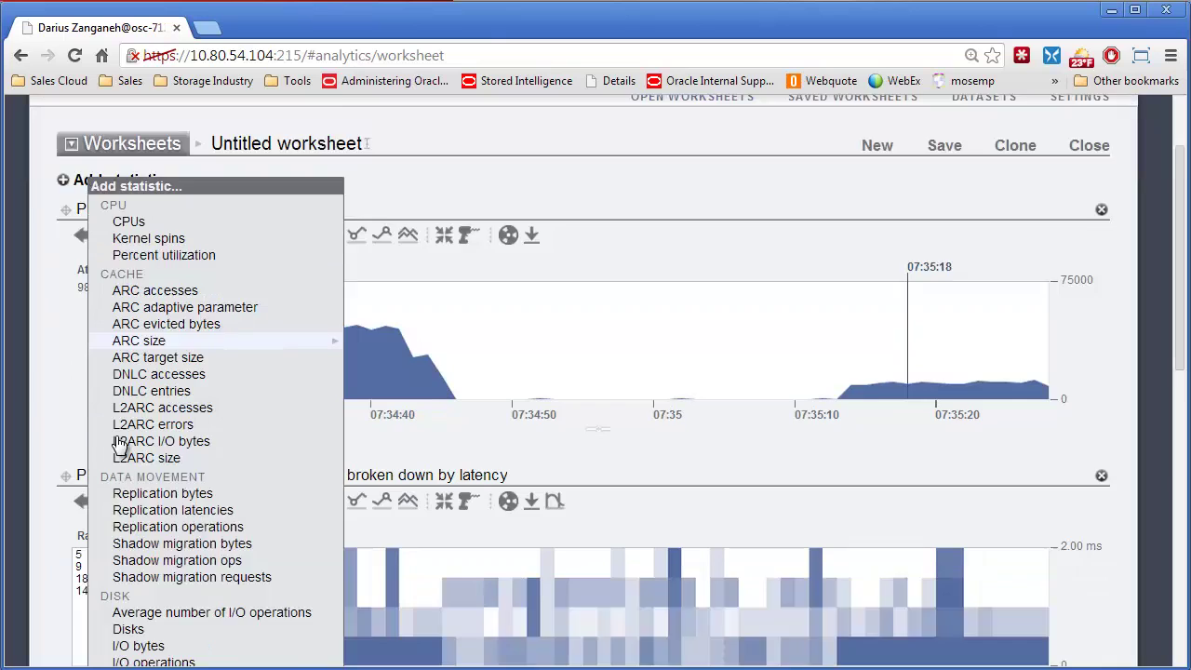
{"action": "scroll", "coordinate": [121, 445], "scroll_direction": "down", "scroll_amount": 3}
{"action": "scroll", "coordinate": [96, 478], "scroll_direction": "down", "scroll_amount": 2}
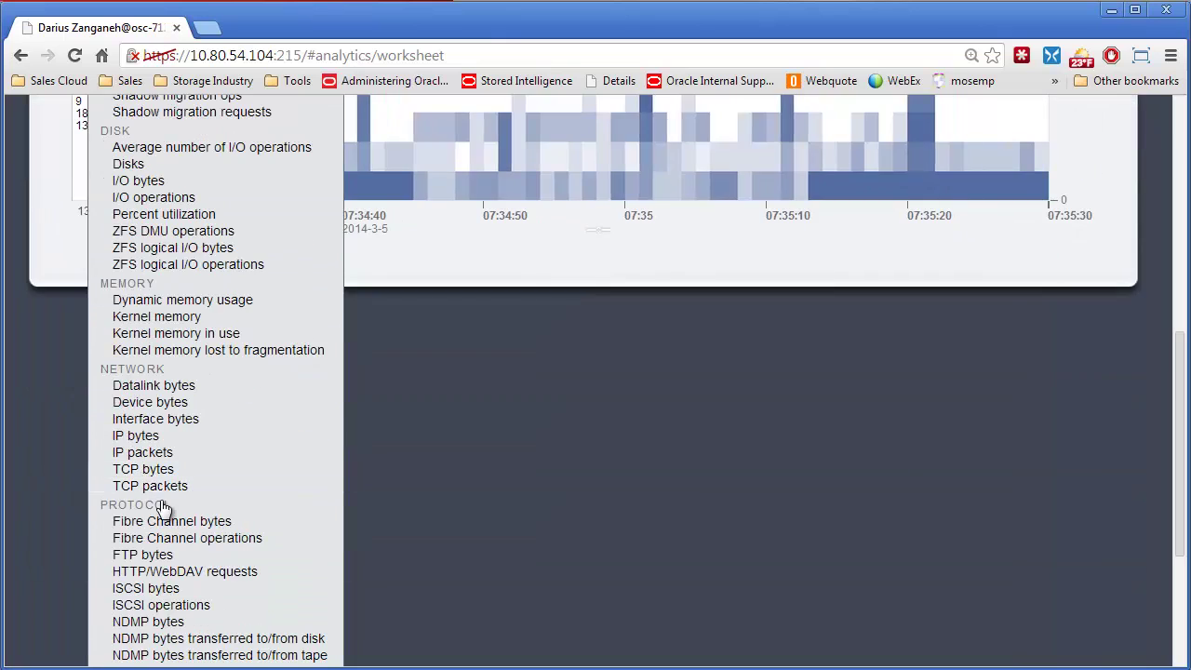
{"action": "scroll", "coordinate": [156, 447], "scroll_direction": "down", "scroll_amount": 3}
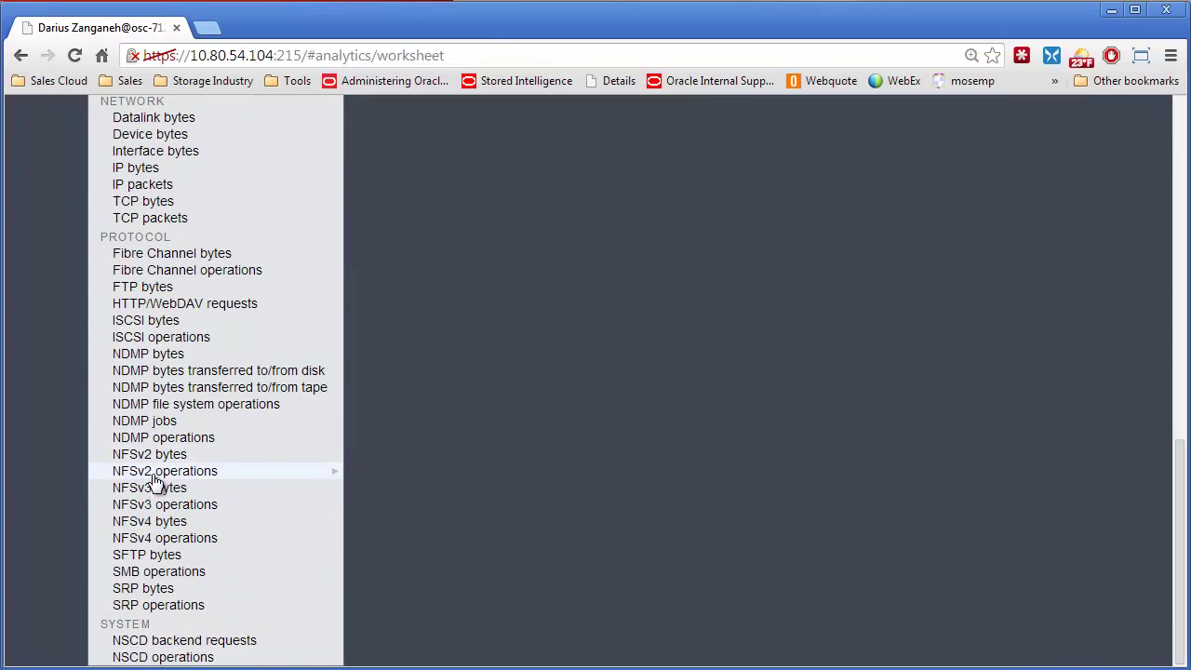
{"action": "mouse_move", "coordinate": [149, 487]}
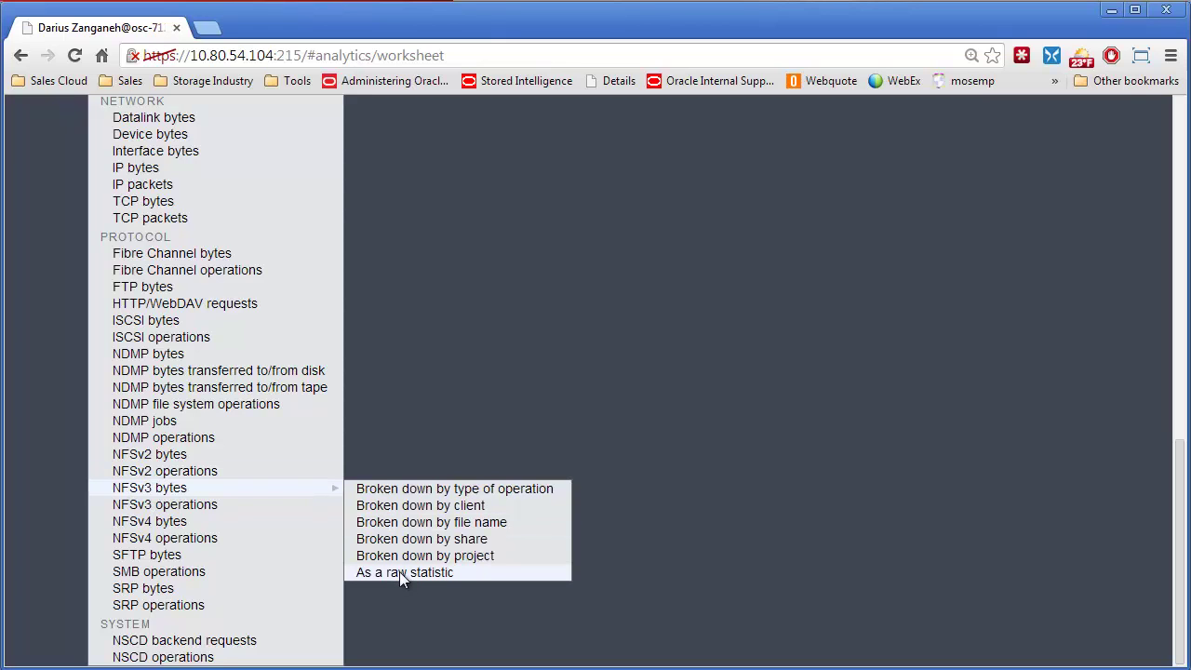
{"action": "left_click", "coordinate": [399, 571]}
{"action": "scroll", "coordinate": [391, 437], "scroll_direction": "up", "scroll_amount": 2}
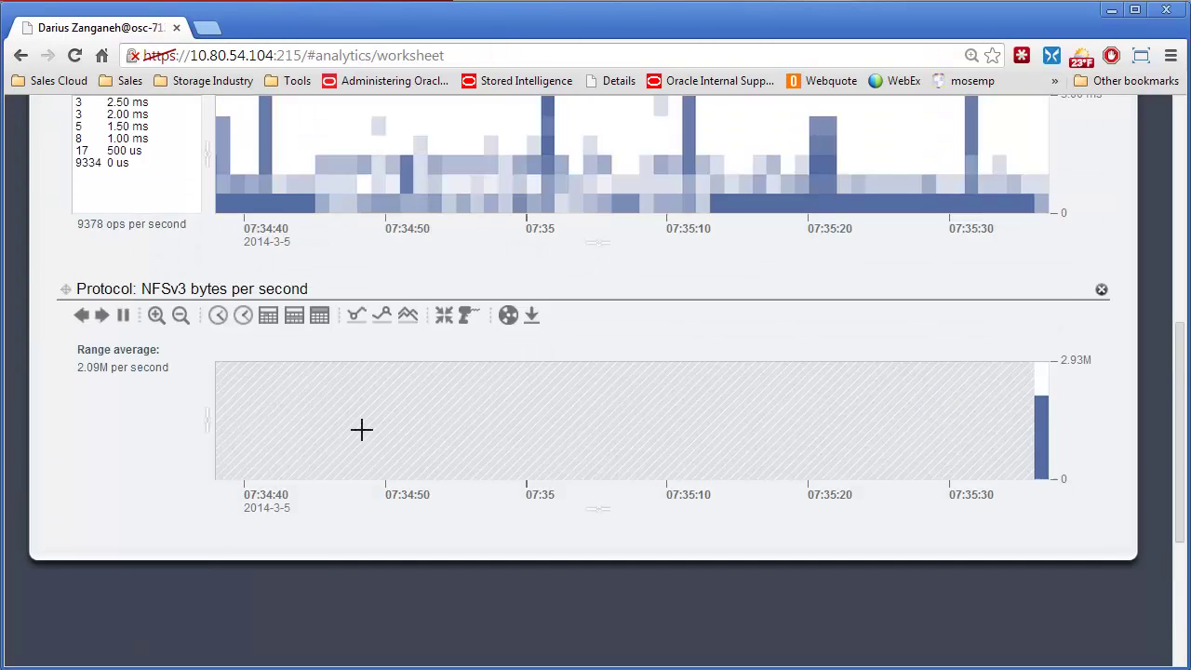
{"action": "scroll", "coordinate": [368, 447], "scroll_direction": "up", "scroll_amount": 1}
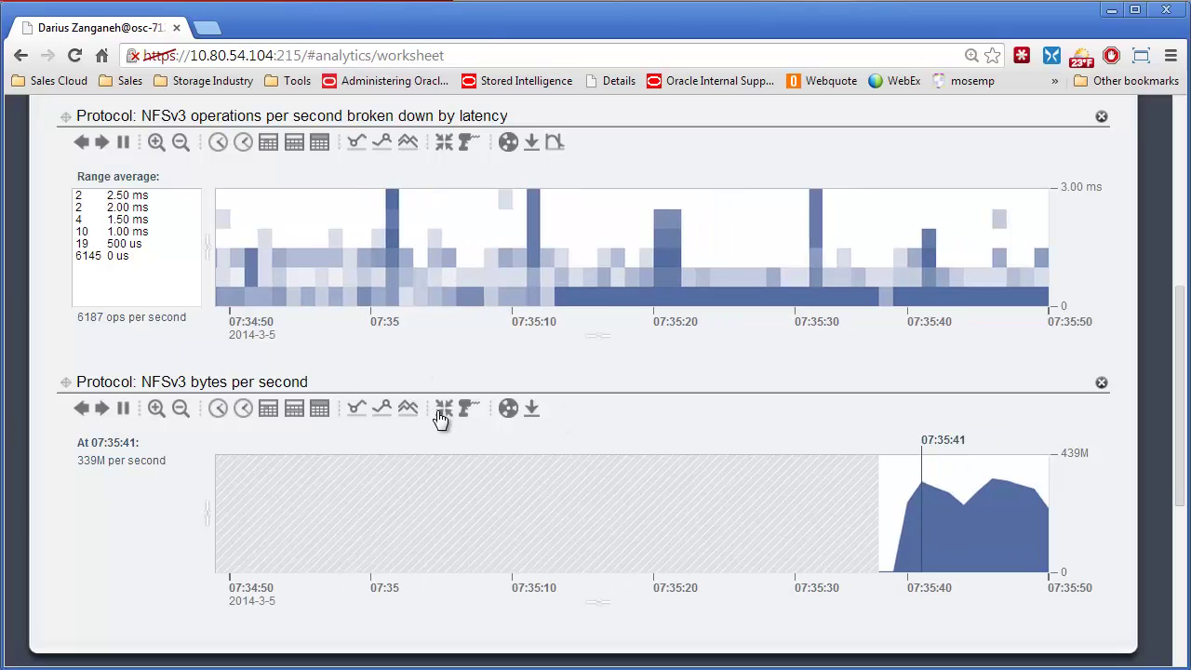
{"action": "scroll", "coordinate": [475, 405], "scroll_direction": "up", "scroll_amount": 1}
{"action": "scroll", "coordinate": [480, 406], "scroll_direction": "up", "scroll_amount": 3}
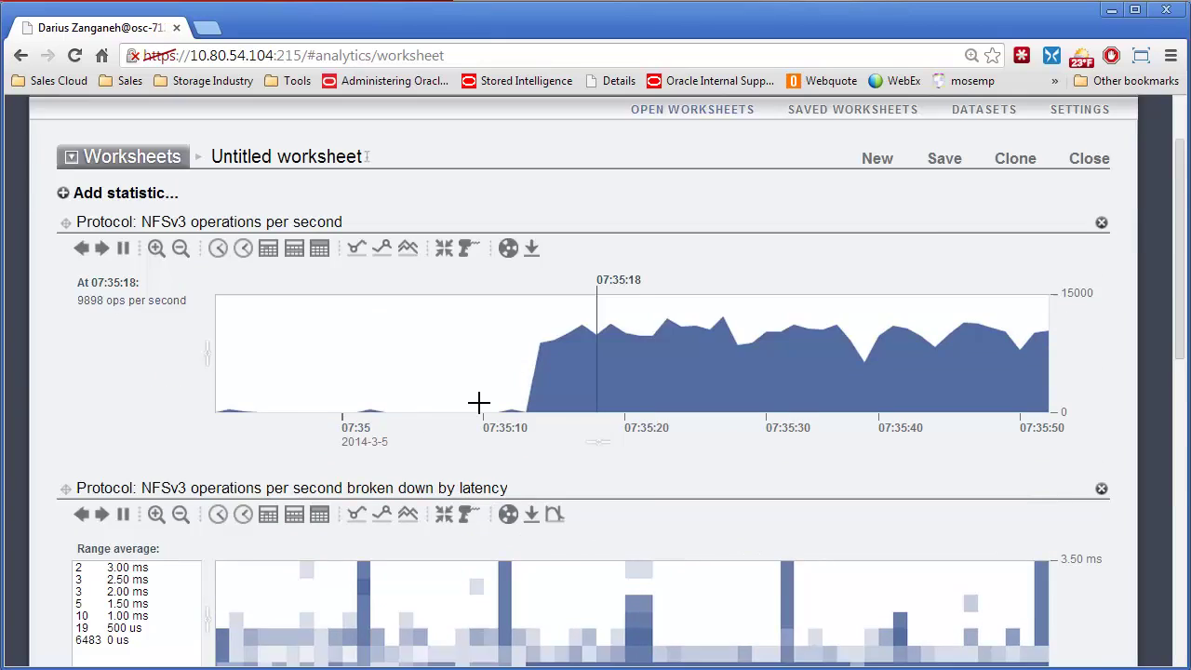
{"action": "scroll", "coordinate": [479, 406], "scroll_direction": "up", "scroll_amount": 2}
{"action": "scroll", "coordinate": [474, 406], "scroll_direction": "down", "scroll_amount": 5}
{"action": "scroll", "coordinate": [470, 410], "scroll_direction": "down", "scroll_amount": 2}
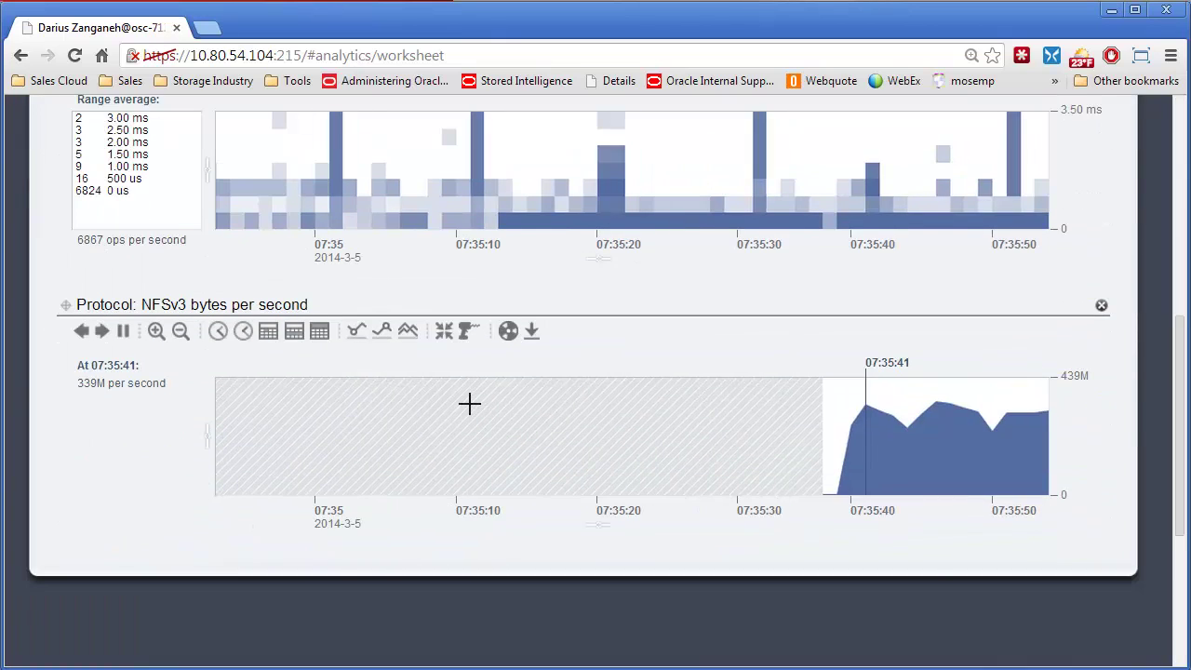
{"action": "scroll", "coordinate": [469, 403], "scroll_direction": "up", "scroll_amount": 6}
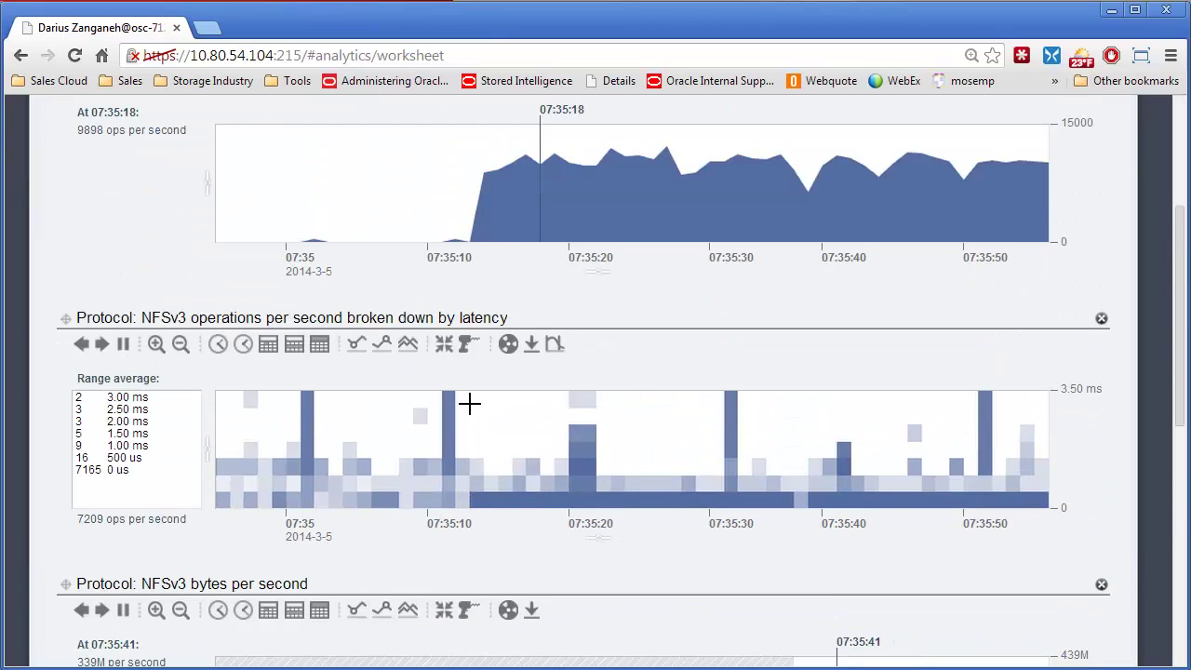
{"action": "scroll", "coordinate": [469, 403], "scroll_direction": "up", "scroll_amount": 4}
{"action": "scroll", "coordinate": [469, 403], "scroll_direction": "down", "scroll_amount": 2}
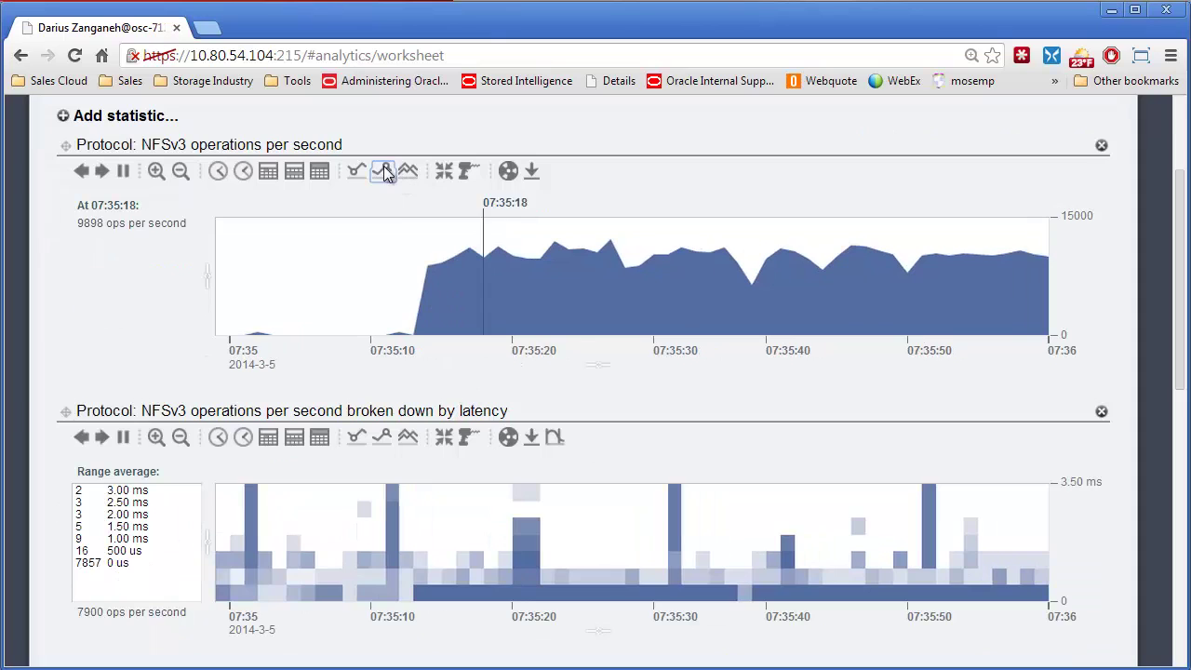
{"action": "scroll", "coordinate": [465, 307], "scroll_direction": "down", "scroll_amount": 10}
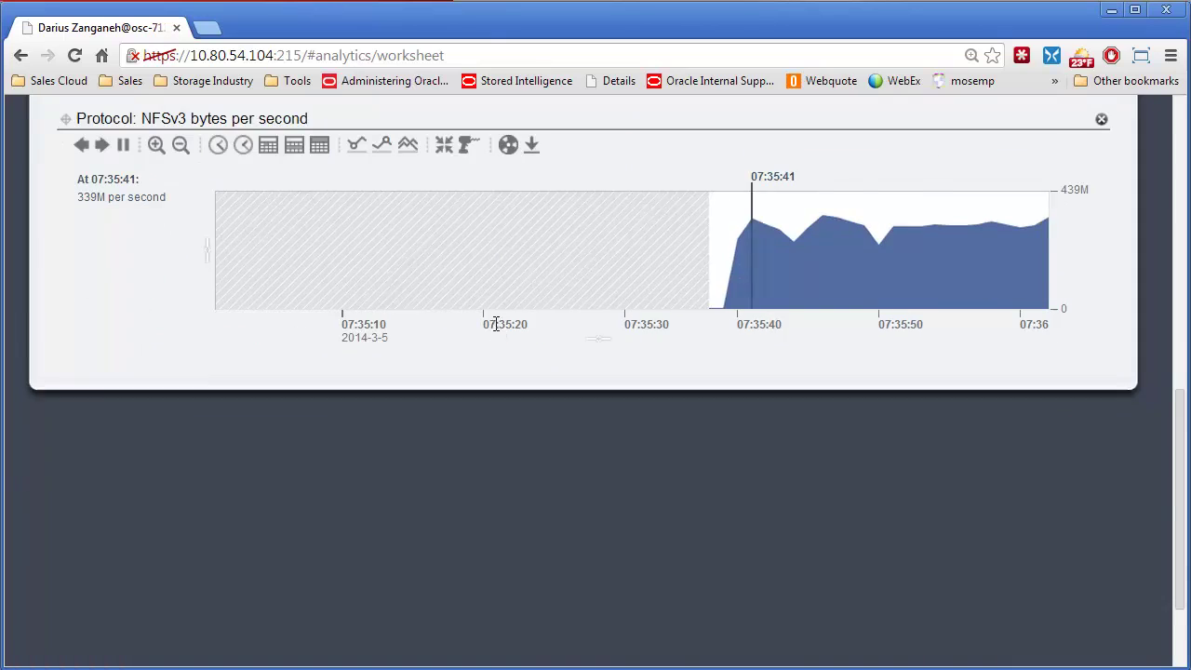
{"action": "scroll", "coordinate": [496, 323], "scroll_direction": "up", "scroll_amount": 2}
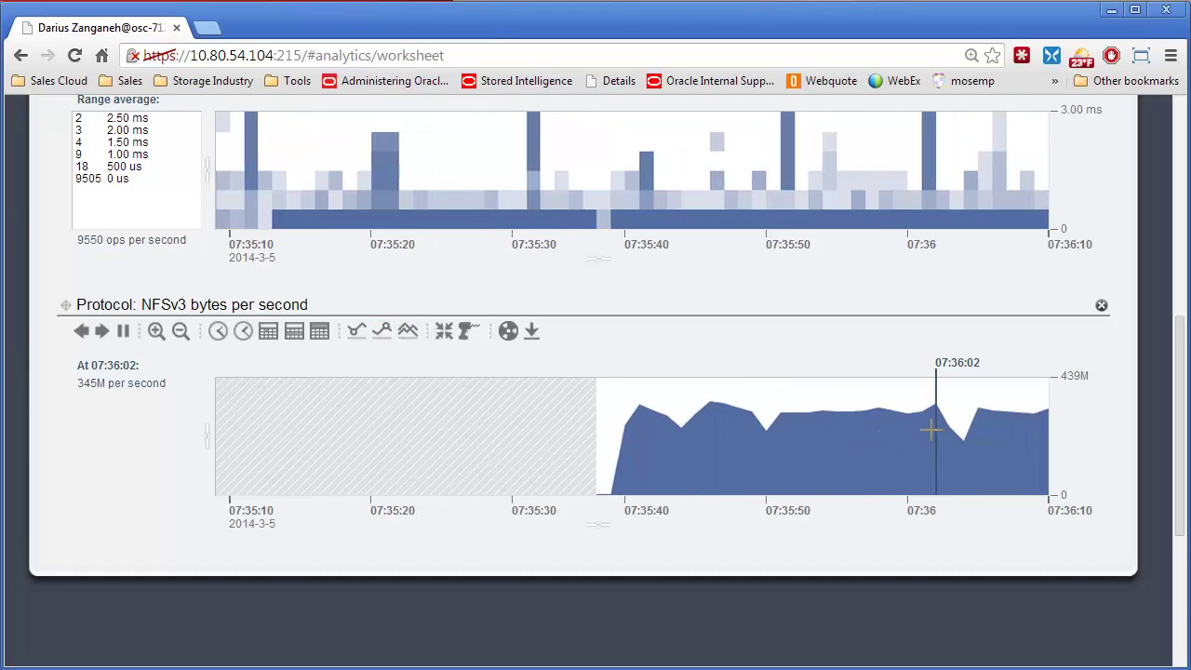
{"action": "scroll", "coordinate": [570, 367], "scroll_direction": "up", "scroll_amount": 4}
{"action": "scroll", "coordinate": [568, 361], "scroll_direction": "up", "scroll_amount": 2}
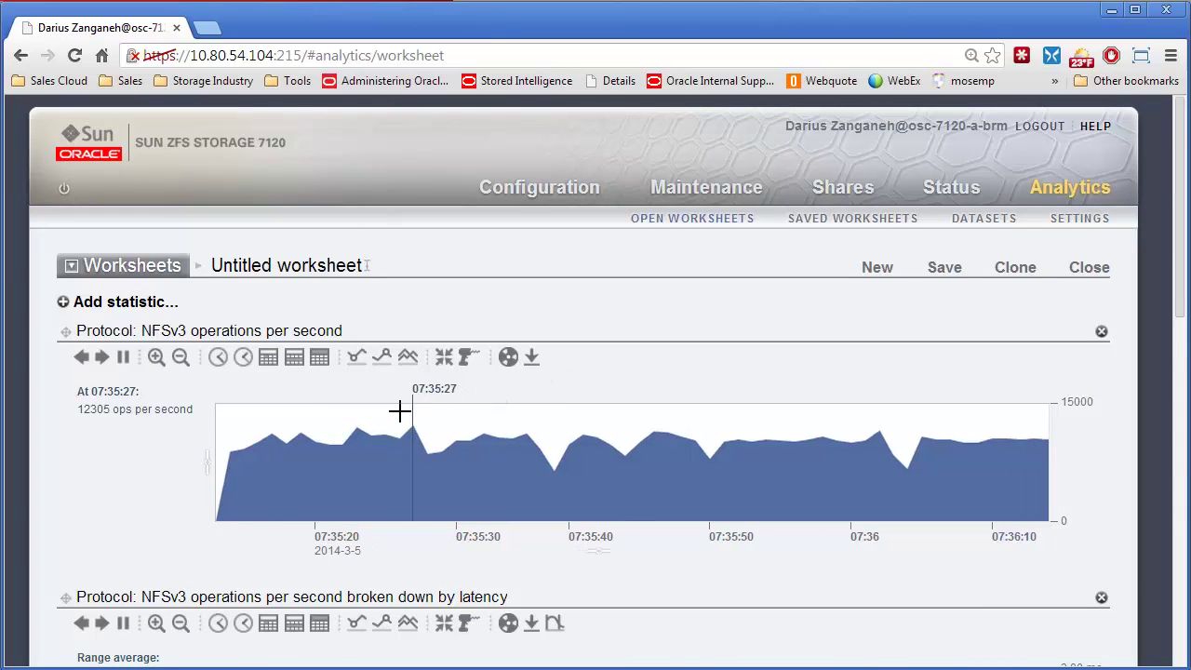
{"action": "scroll", "coordinate": [437, 400], "scroll_direction": "down", "scroll_amount": 1}
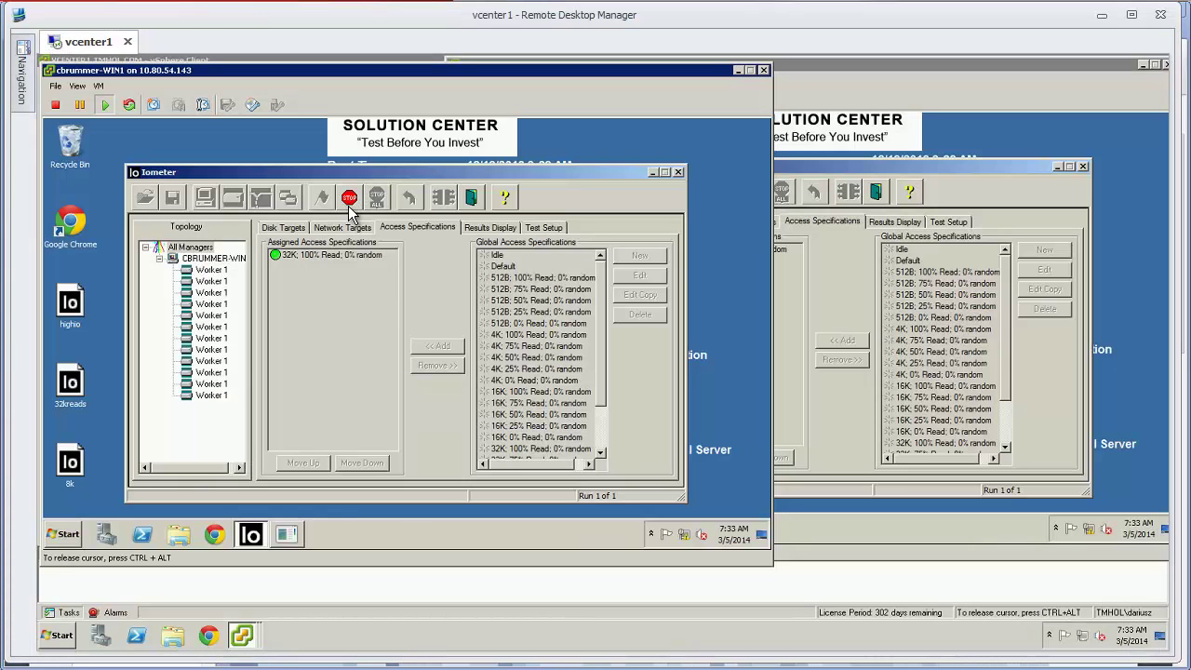
Step: Stop the test, close Iometer on both VMs, and reopen the 8k configuration on cbrummer-WIN1
{"action": "left_click", "coordinate": [349, 200]}
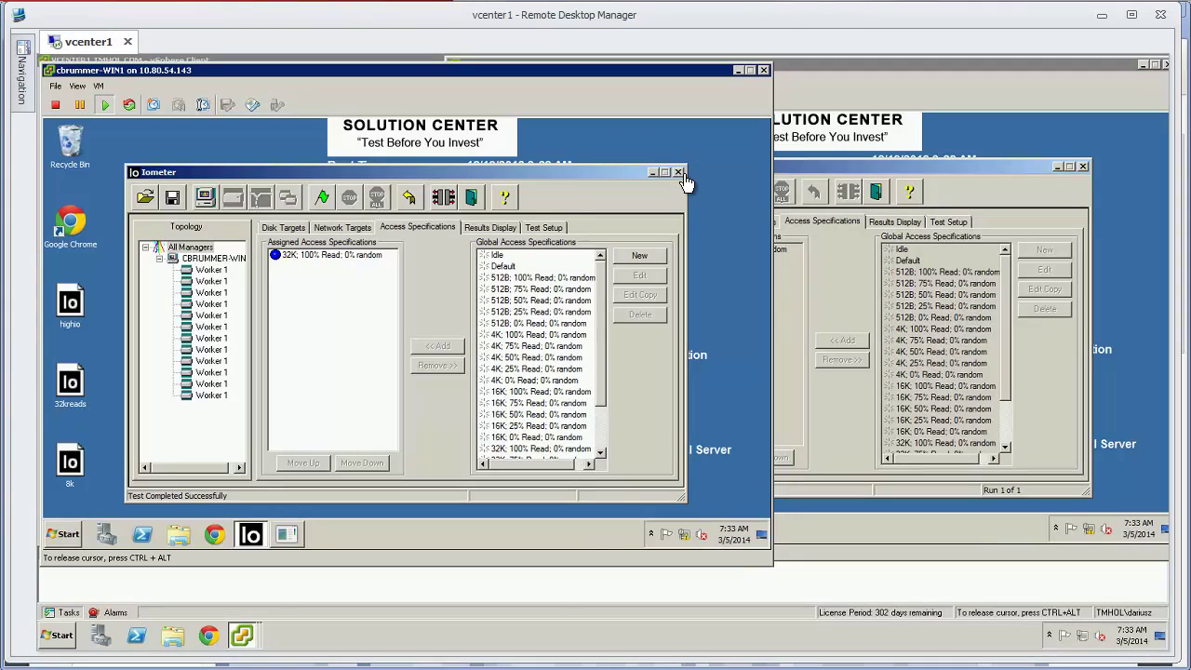
{"action": "left_click", "coordinate": [679, 173]}
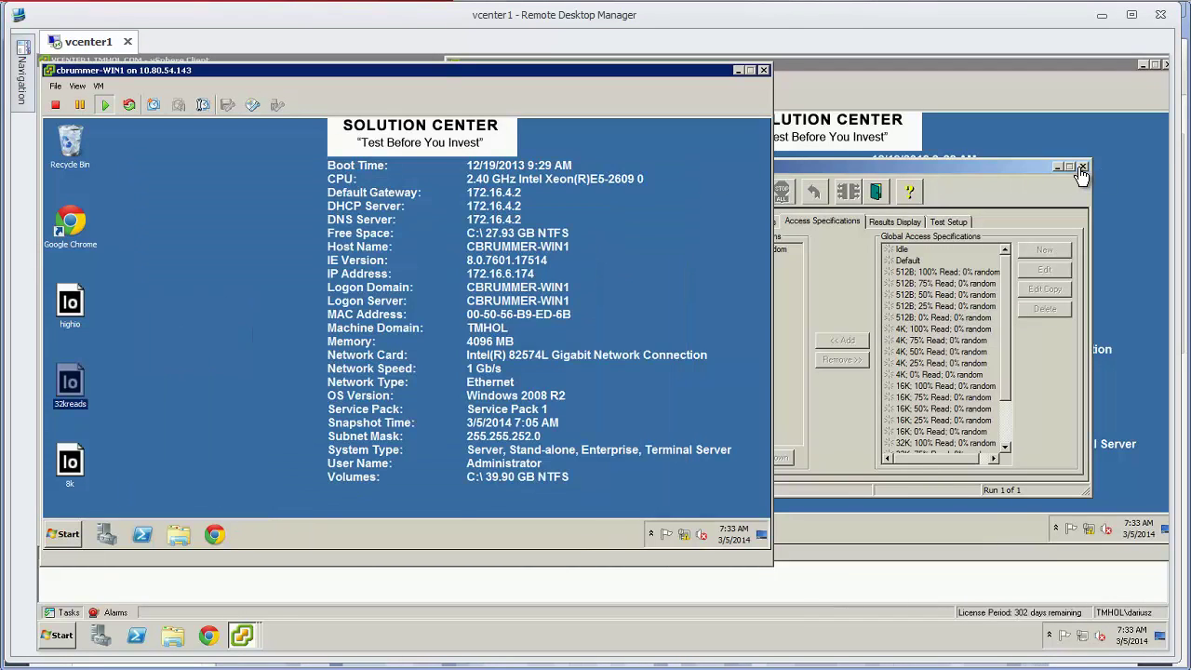
{"action": "left_click", "coordinate": [1080, 173]}
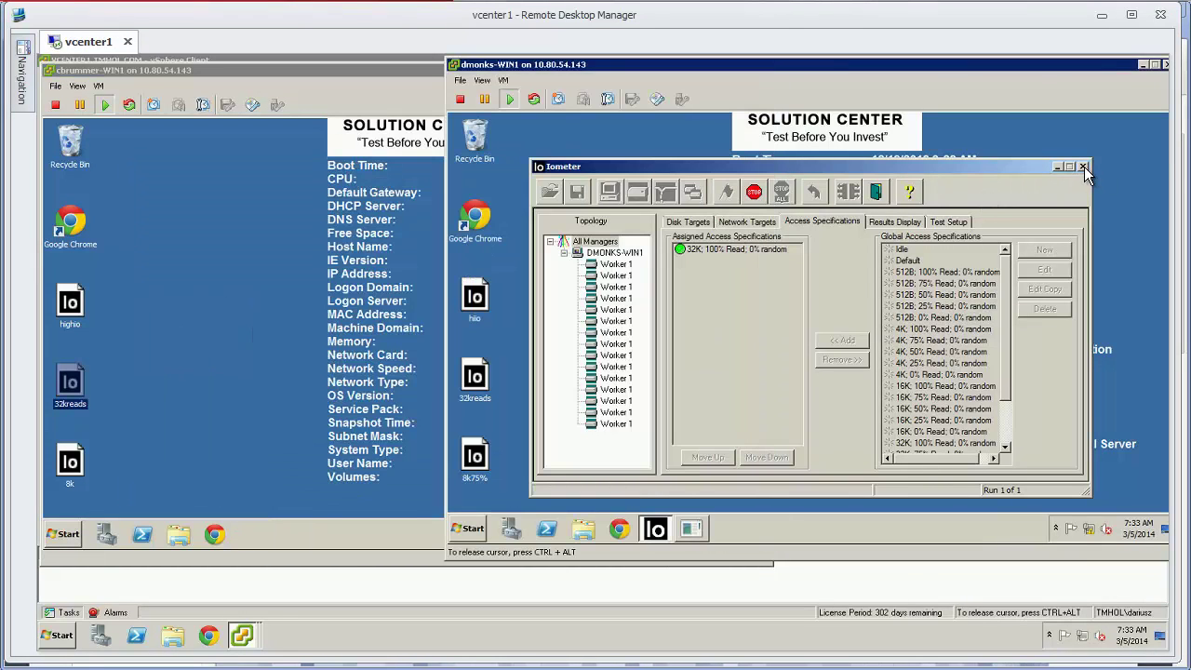
{"action": "left_click", "coordinate": [1083, 168]}
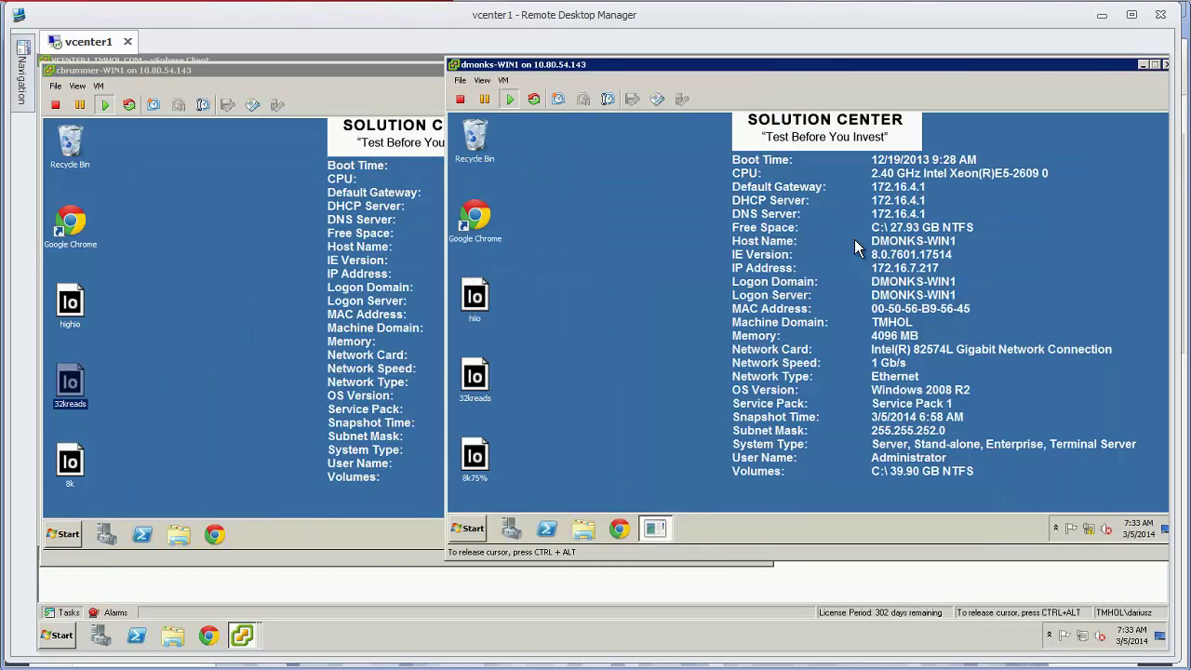
{"action": "left_click", "coordinate": [66, 470]}
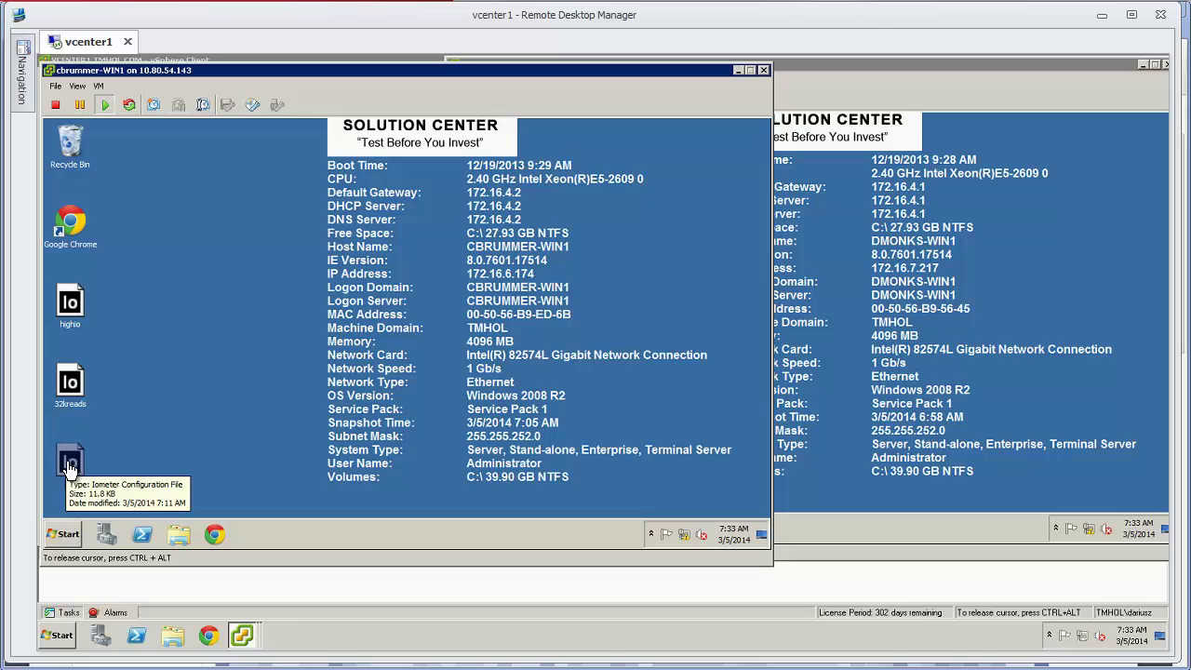
{"action": "double_click", "coordinate": [69, 465]}
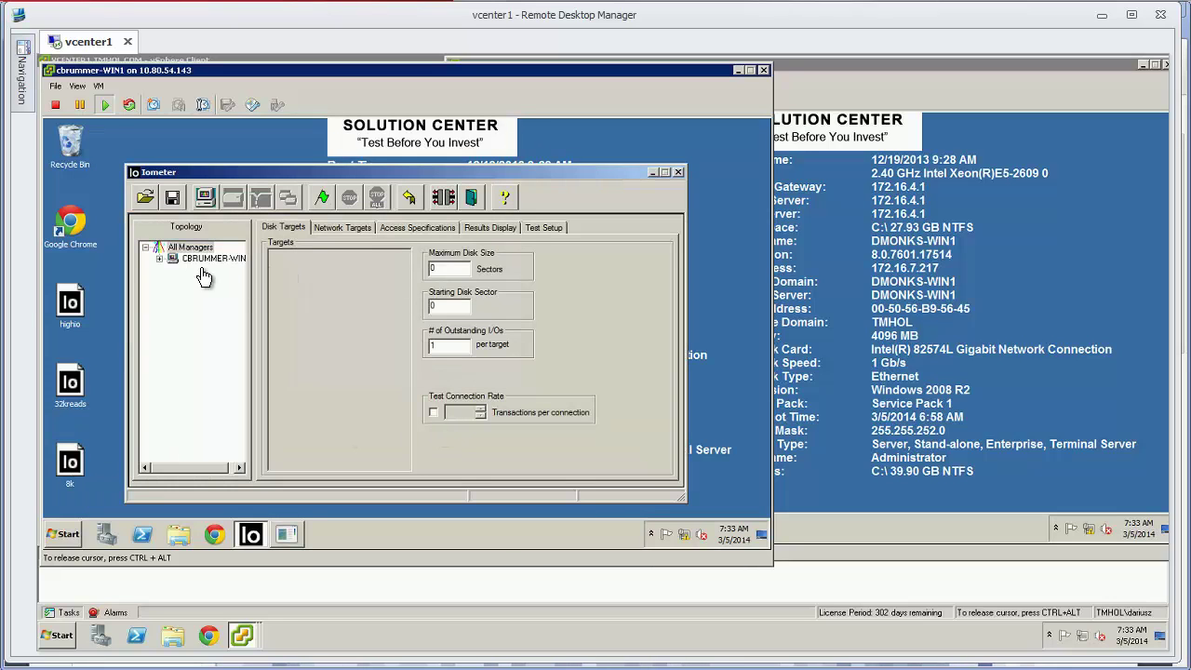
Step: On Access Specifications, unassign the 4K; 75% Read specification from the worker
{"action": "left_click", "coordinate": [409, 228]}
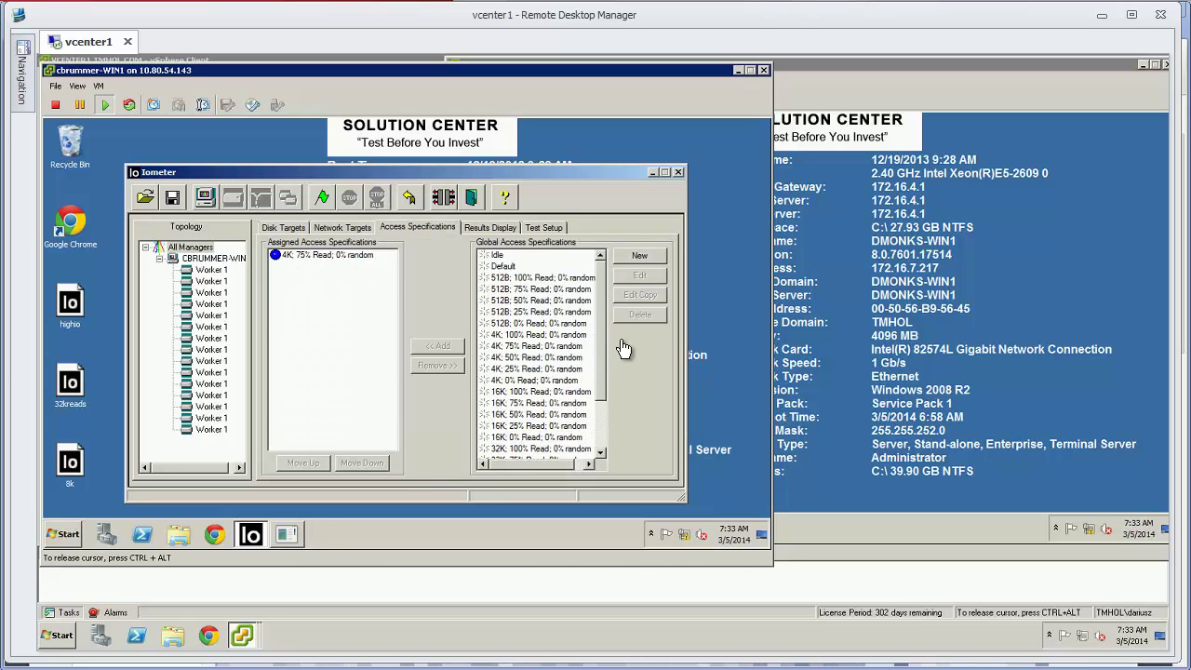
{"action": "scroll", "coordinate": [592, 410], "scroll_direction": "down", "scroll_amount": 2}
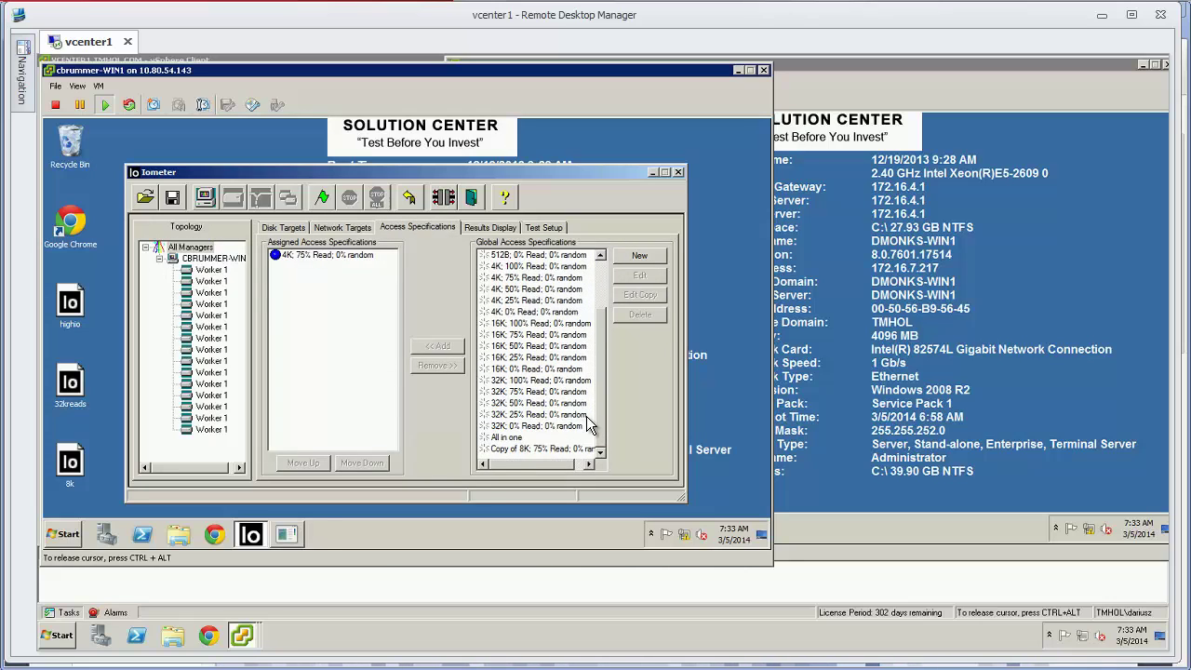
{"action": "left_click", "coordinate": [515, 450]}
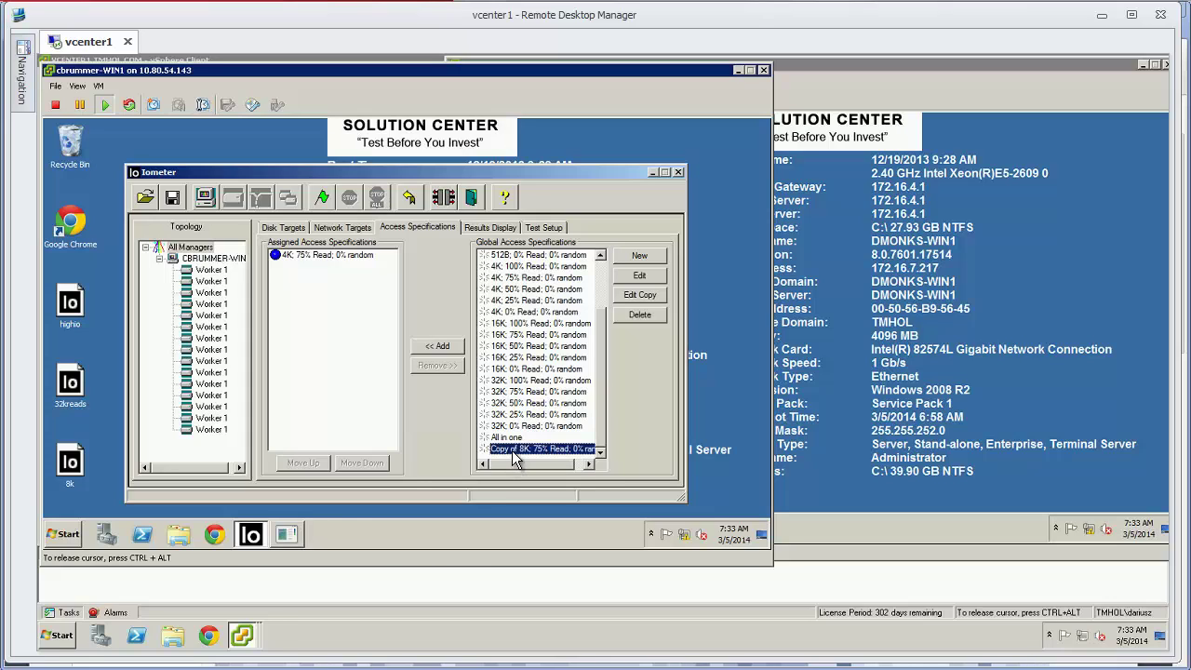
{"action": "left_click", "coordinate": [207, 293]}
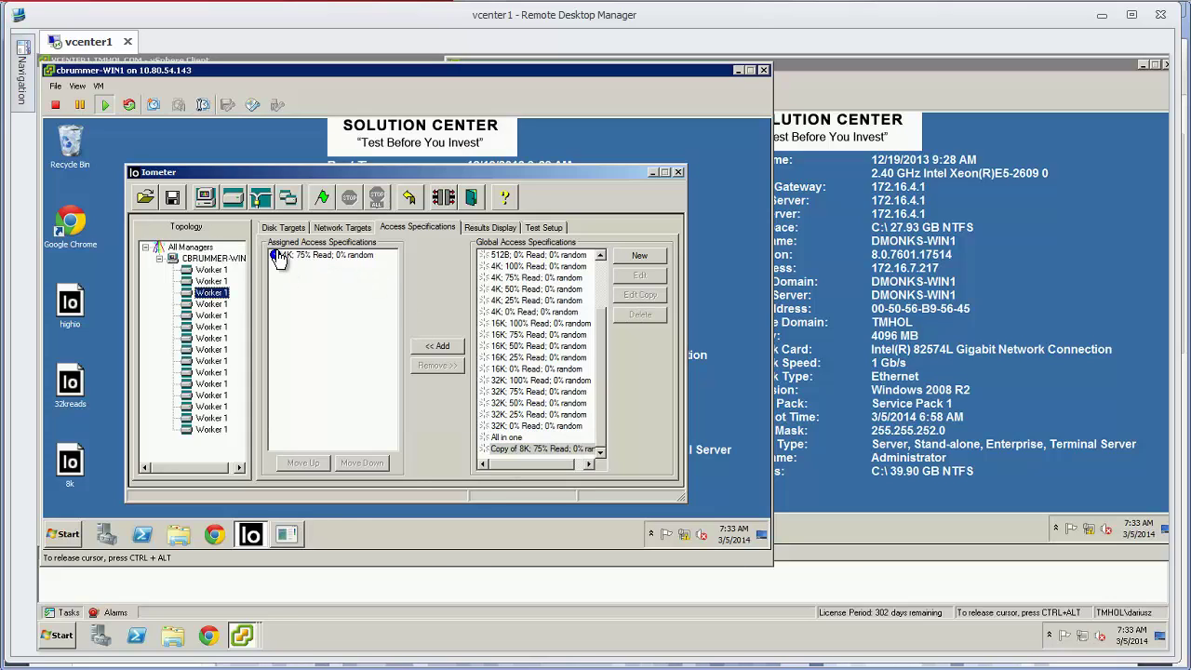
{"action": "left_click", "coordinate": [335, 257]}
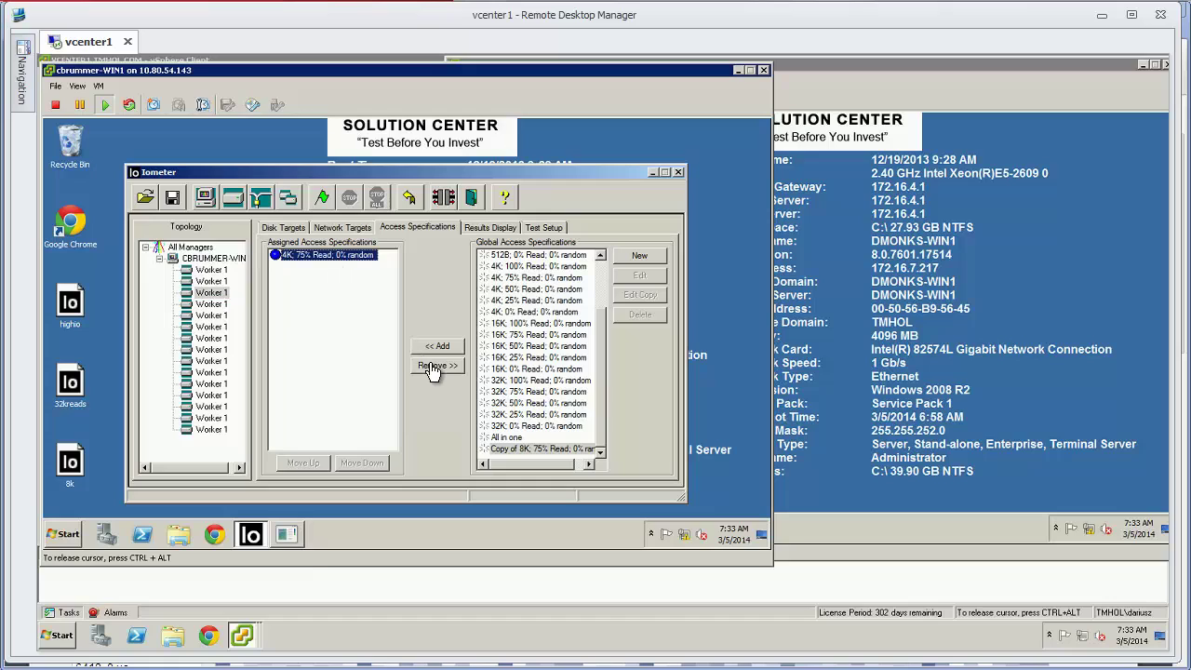
{"action": "left_click", "coordinate": [432, 366]}
{"action": "left_click", "coordinate": [206, 270]}
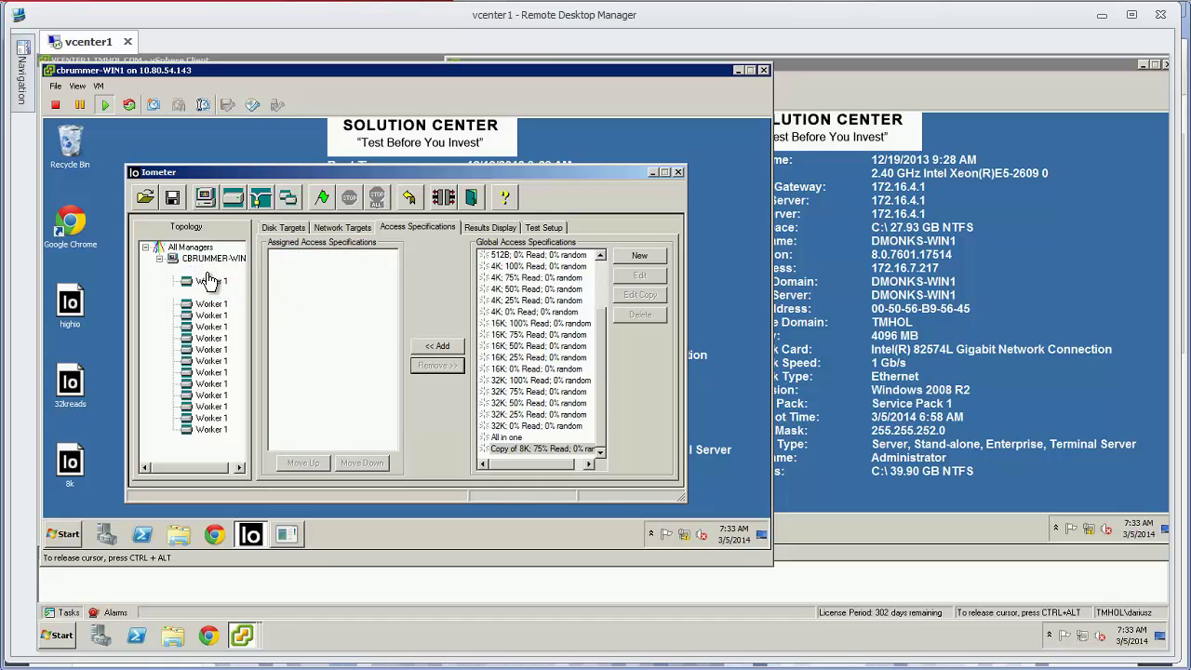
Step: Delete the extra disk workers and assign Copy of 8K; 75% Read; 0% random to Worker 1
{"action": "left_click", "coordinate": [449, 199]}
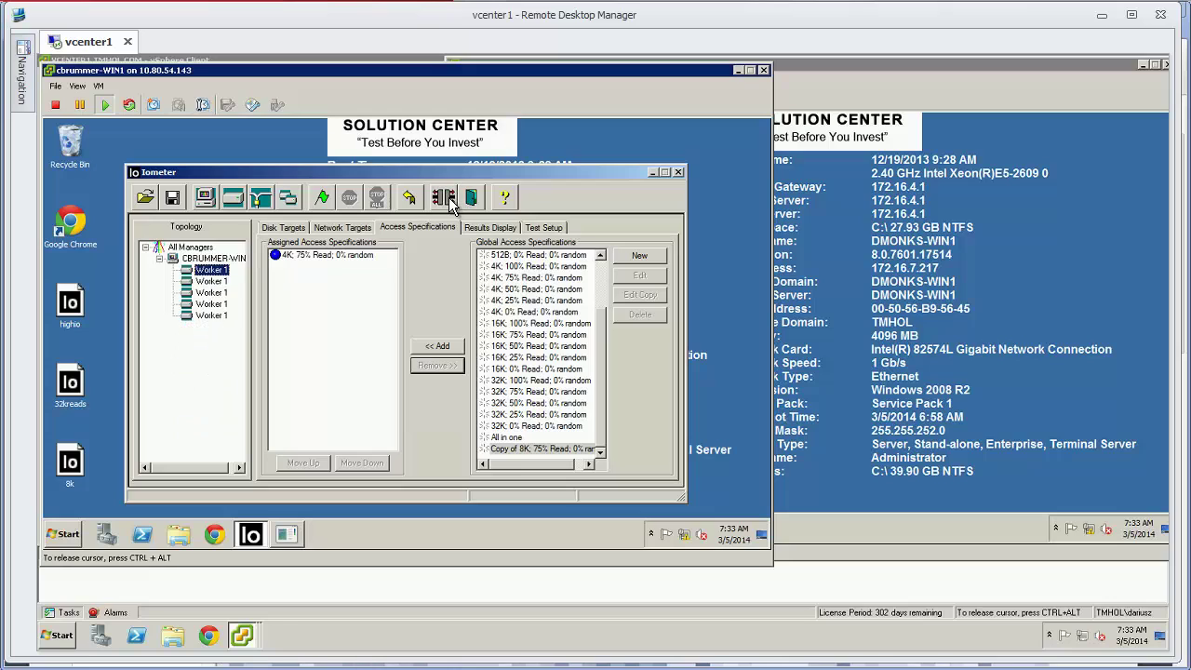
{"action": "left_click", "coordinate": [447, 198]}
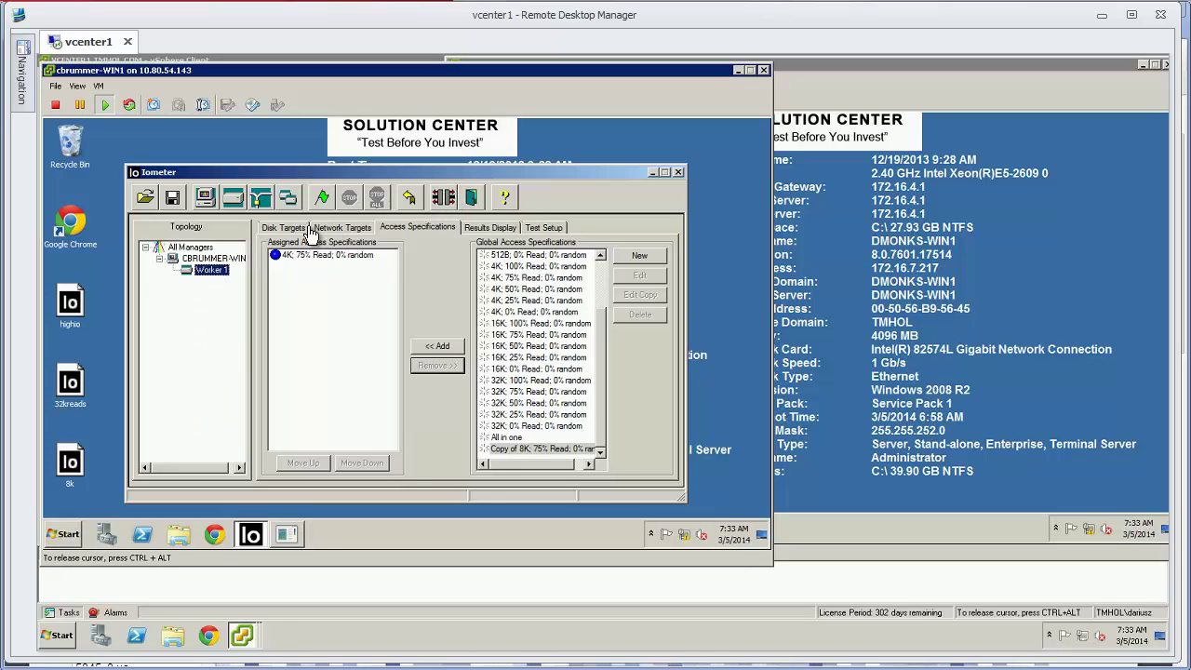
{"action": "left_click", "coordinate": [316, 257]}
{"action": "left_click", "coordinate": [441, 365]}
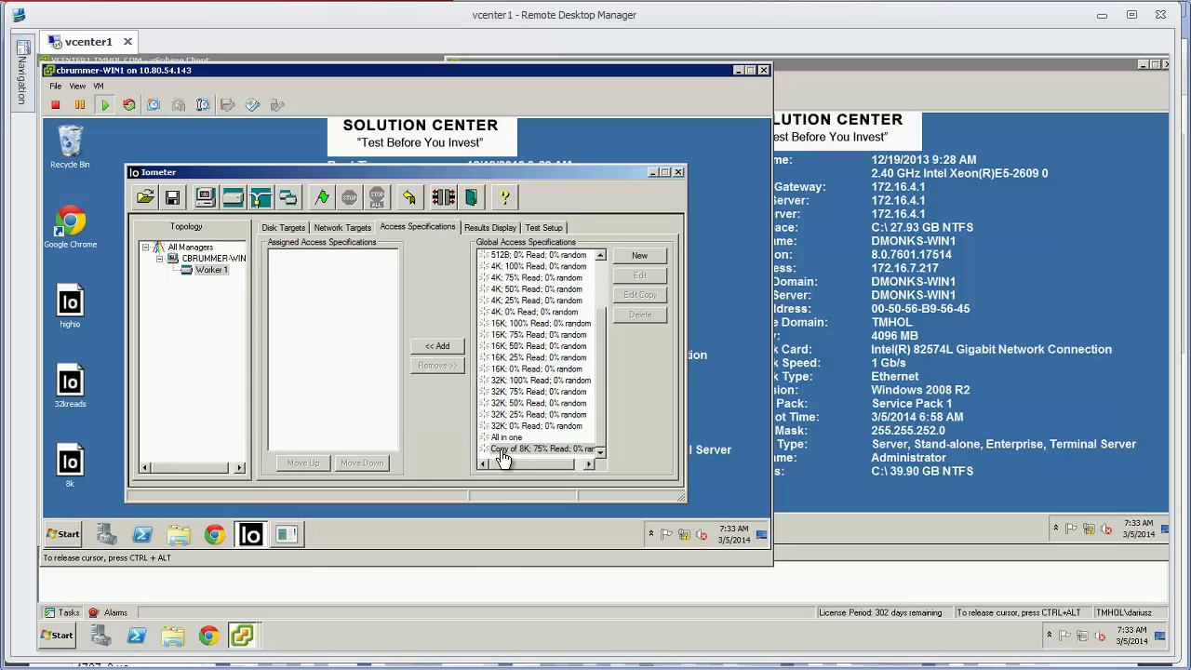
{"action": "left_click", "coordinate": [441, 346]}
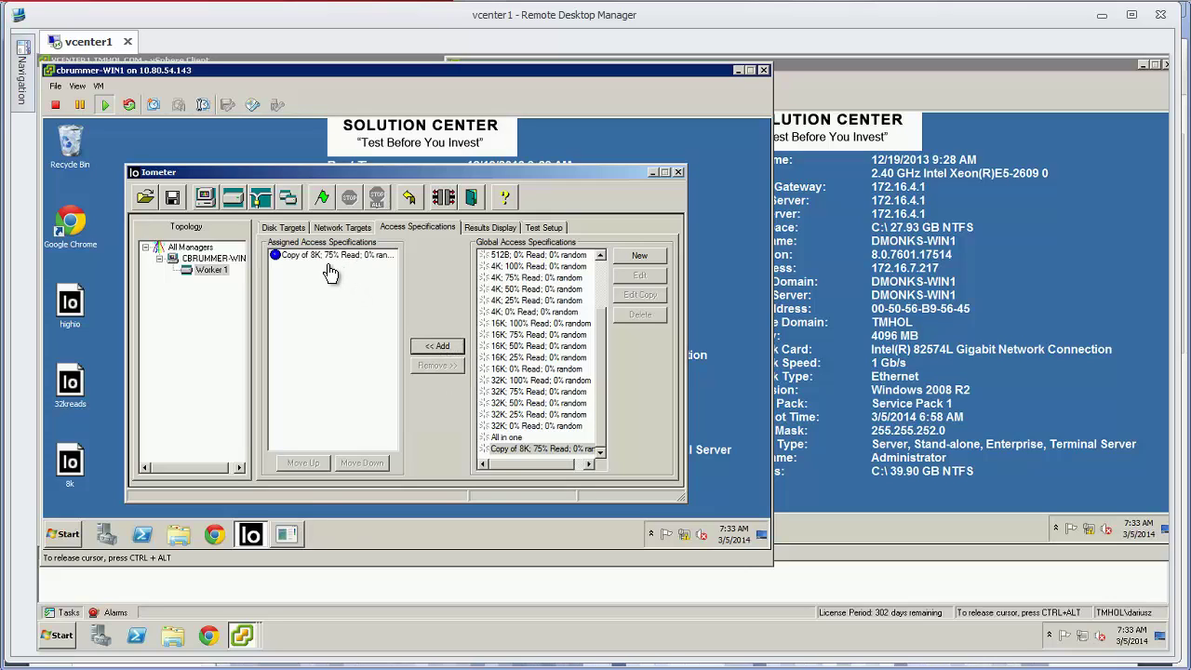
{"action": "left_click", "coordinate": [546, 451]}
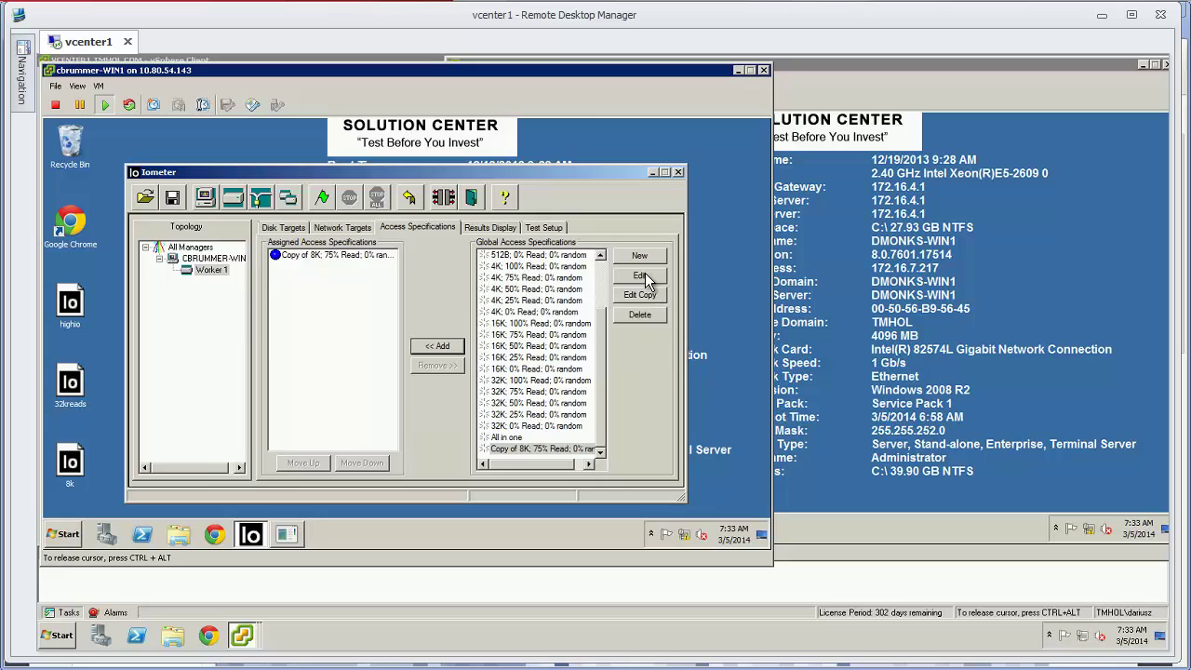
Step: Review the Copy of 8K spec, grow to 17 disk workers, start the first VM's test, then bring dmonks-WIN1 forward
{"action": "left_click", "coordinate": [641, 294]}
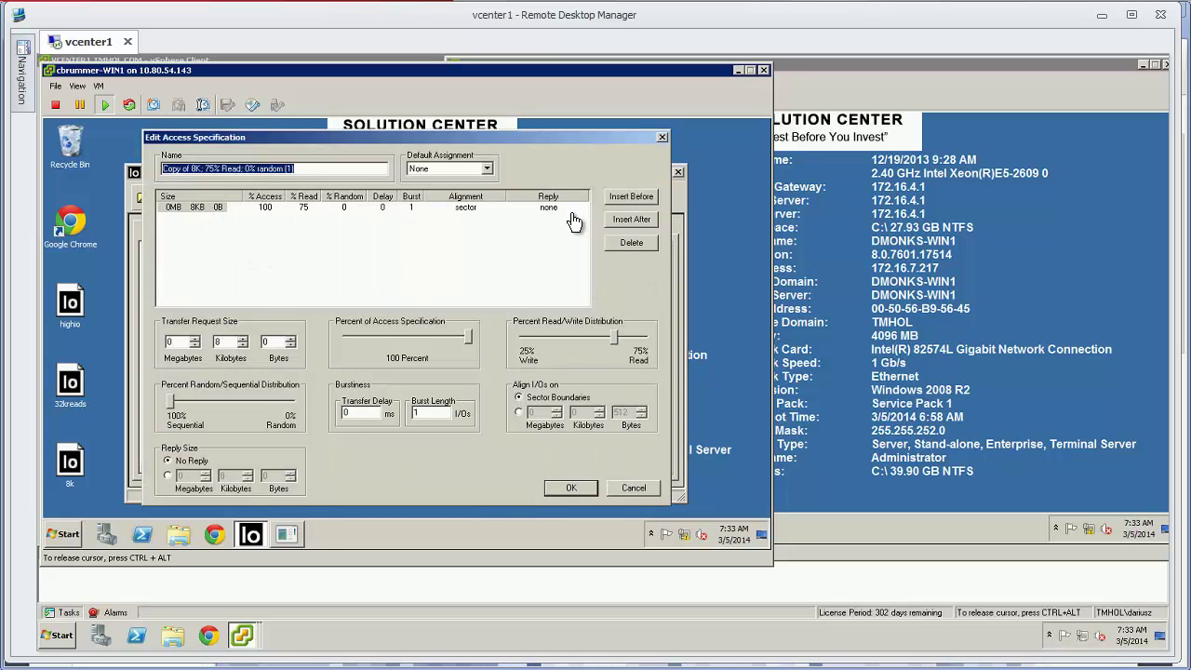
{"action": "left_click", "coordinate": [631, 486]}
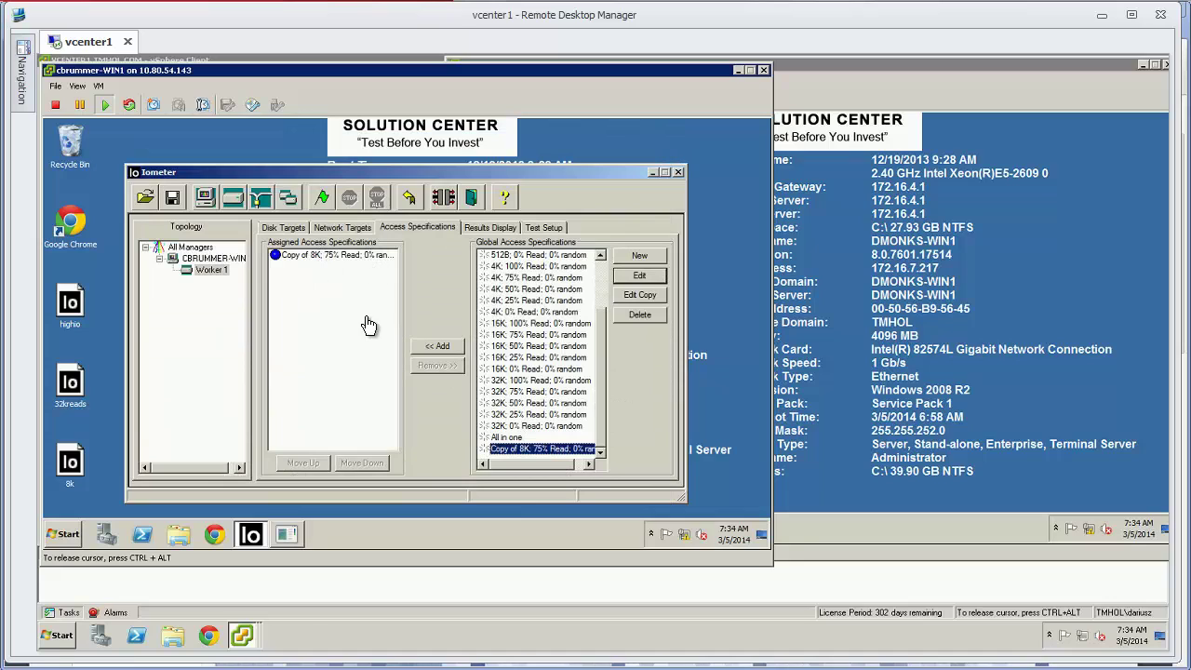
{"action": "left_click", "coordinate": [288, 199]}
{"action": "left_click", "coordinate": [288, 199]}
{"action": "left_click", "coordinate": [288, 199]}
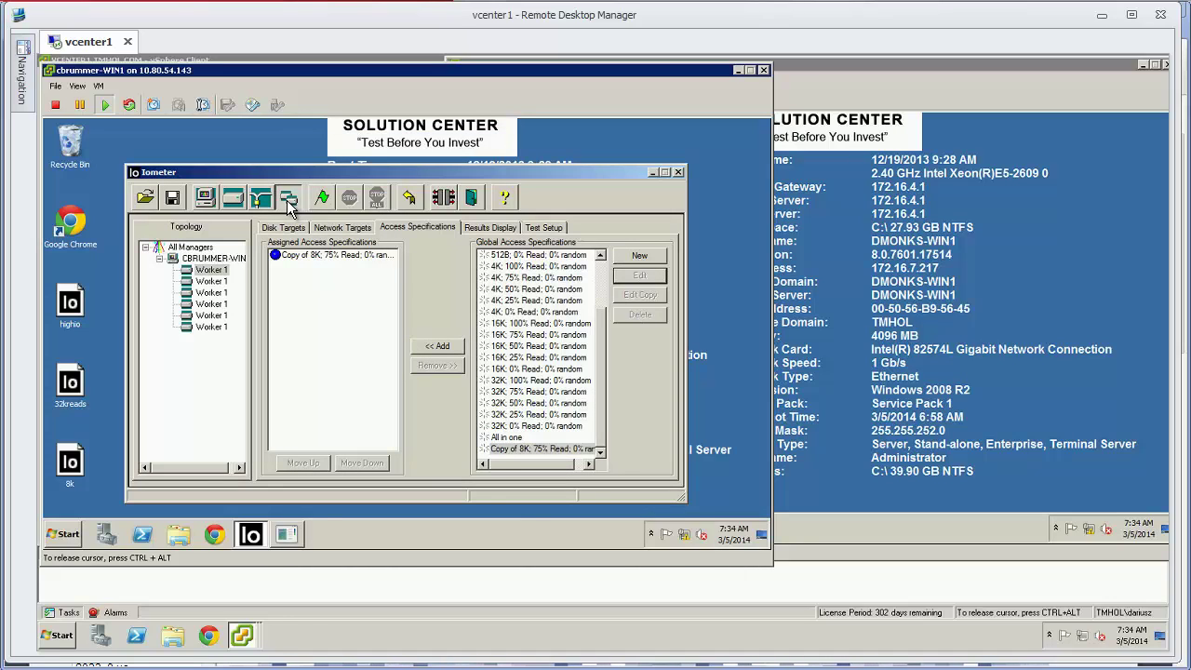
{"action": "double_click", "coordinate": [287, 199]}
{"action": "left_click", "coordinate": [287, 198]}
{"action": "double_click", "coordinate": [287, 198]}
{"action": "left_click", "coordinate": [288, 198]}
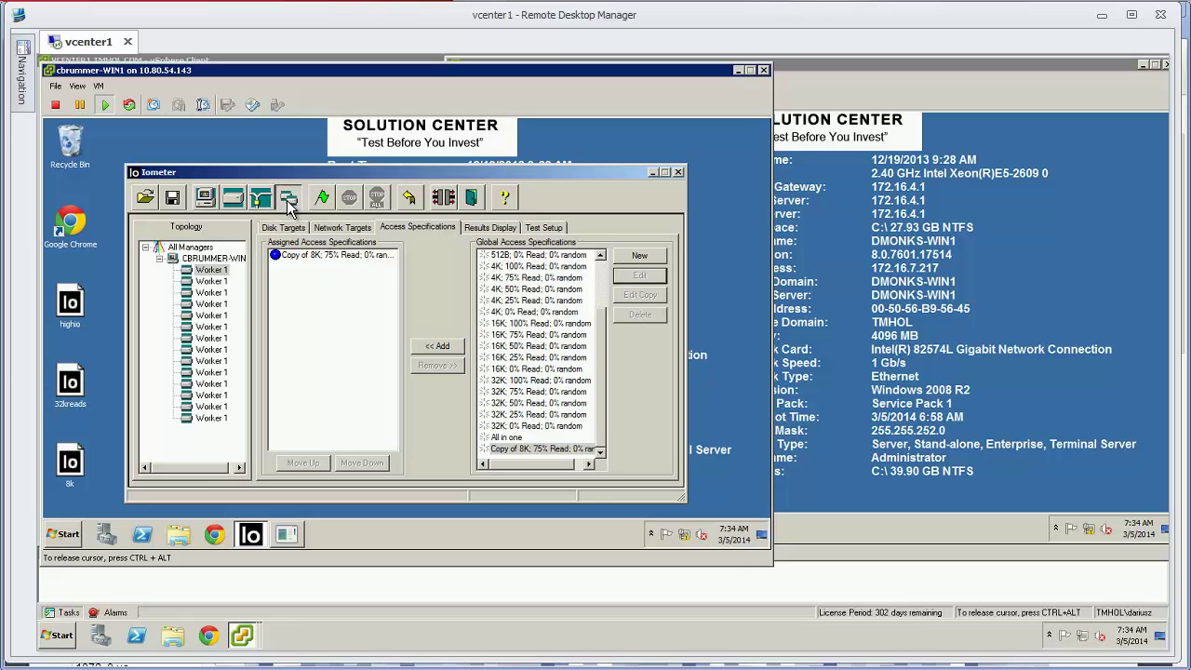
{"action": "double_click", "coordinate": [288, 198]}
{"action": "left_click", "coordinate": [287, 198]}
{"action": "left_click", "coordinate": [321, 197]}
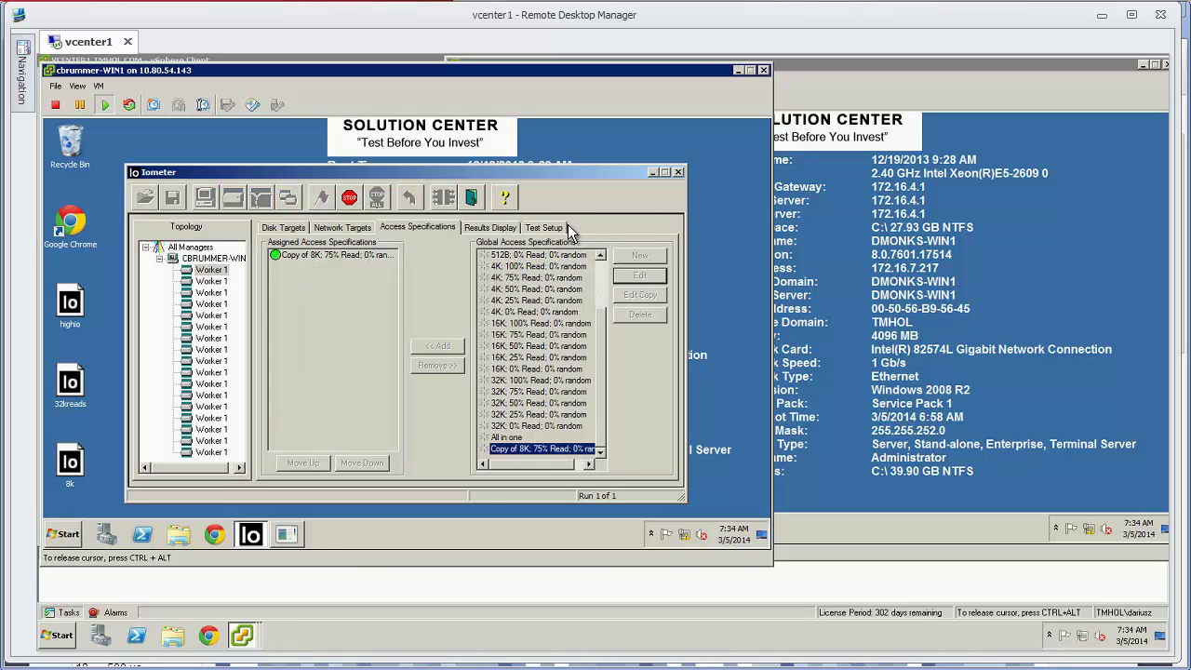
{"action": "left_click", "coordinate": [849, 272]}
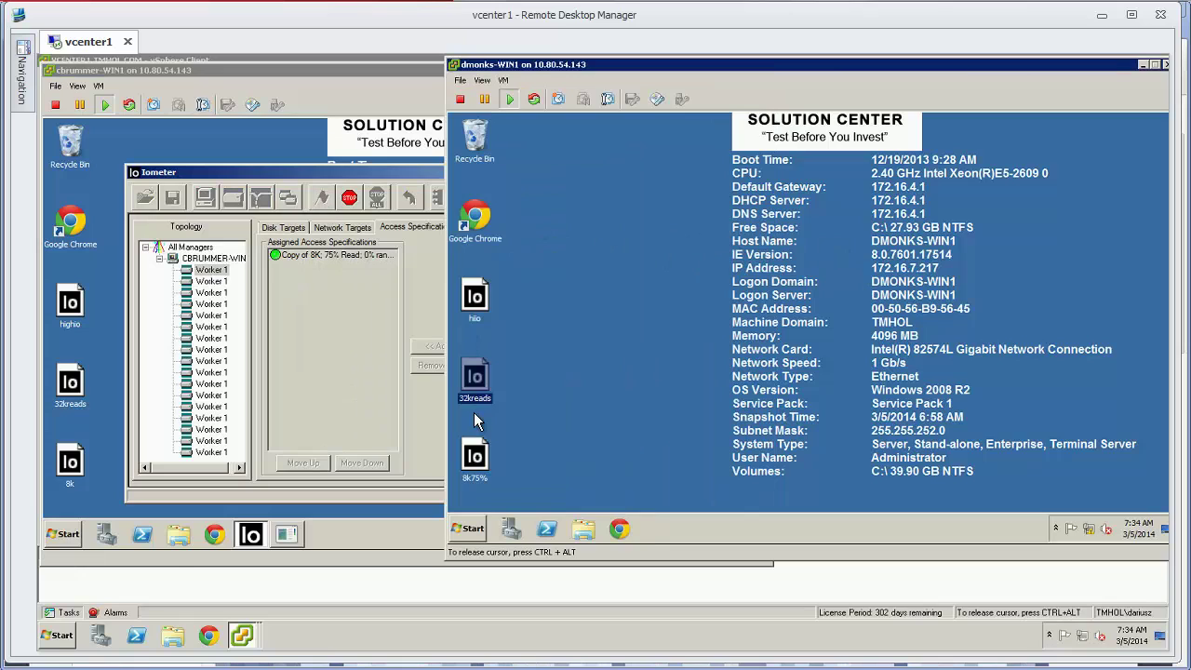
Step: Open the 8k75% configuration on dmonks-WIN1, review its workers' Copy of 8K specification, and start it
{"action": "double_click", "coordinate": [475, 456]}
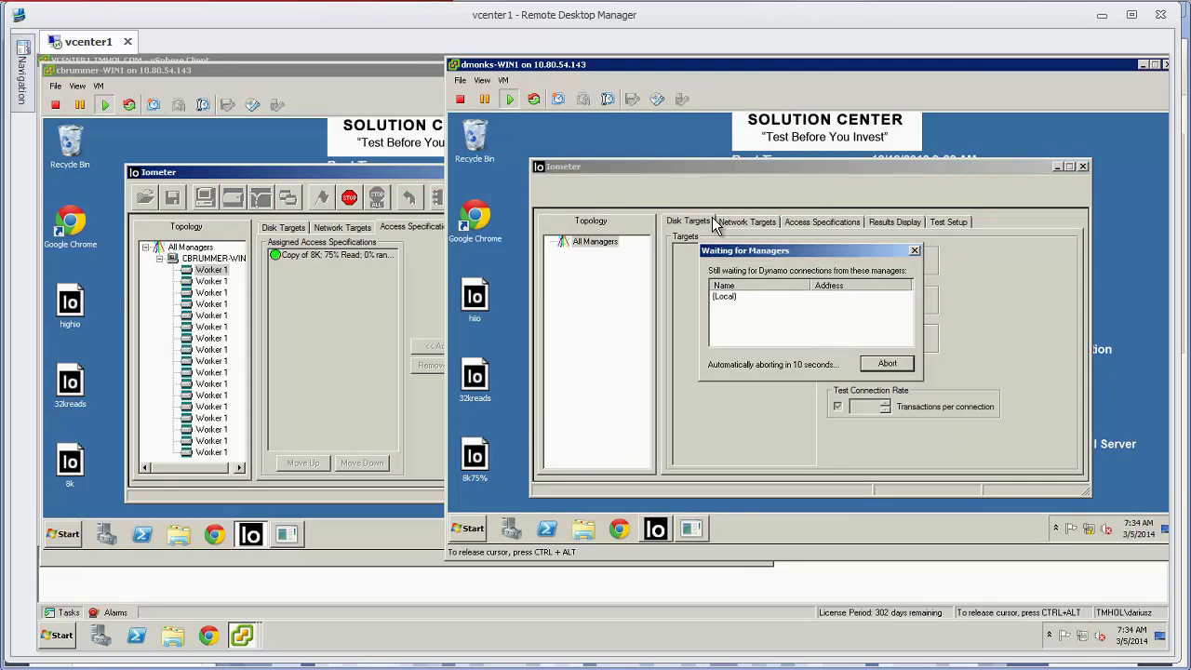
{"action": "left_click", "coordinate": [564, 252]}
{"action": "left_click", "coordinate": [616, 287]}
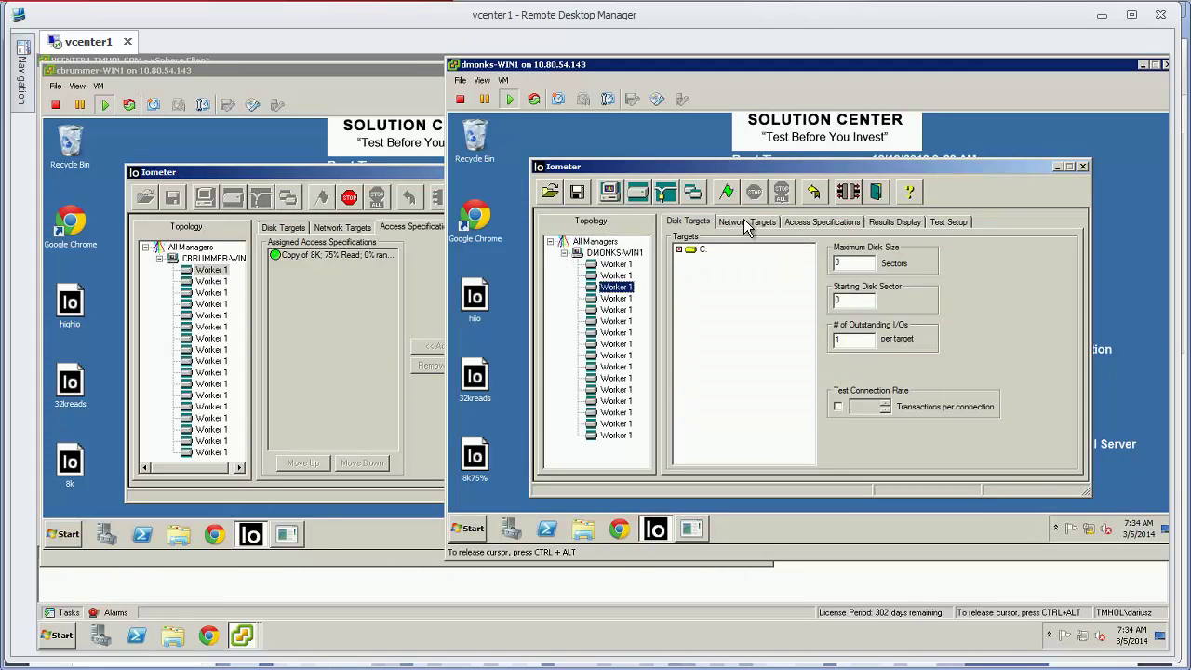
{"action": "left_click", "coordinate": [802, 223]}
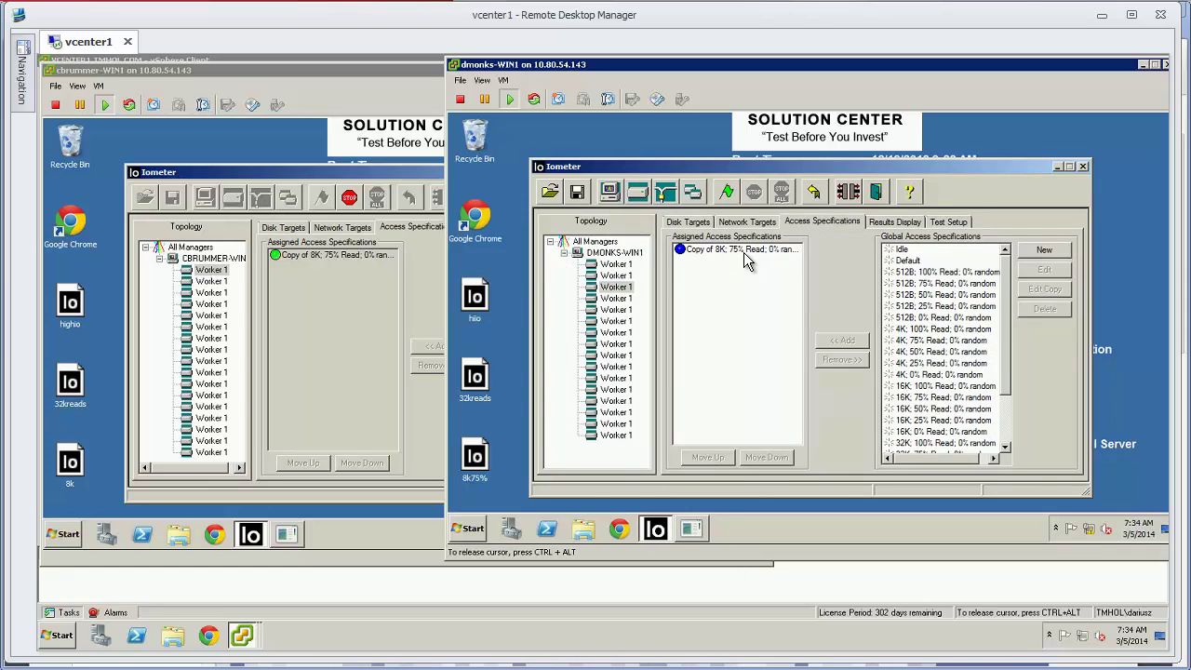
{"action": "left_click", "coordinate": [726, 193]}
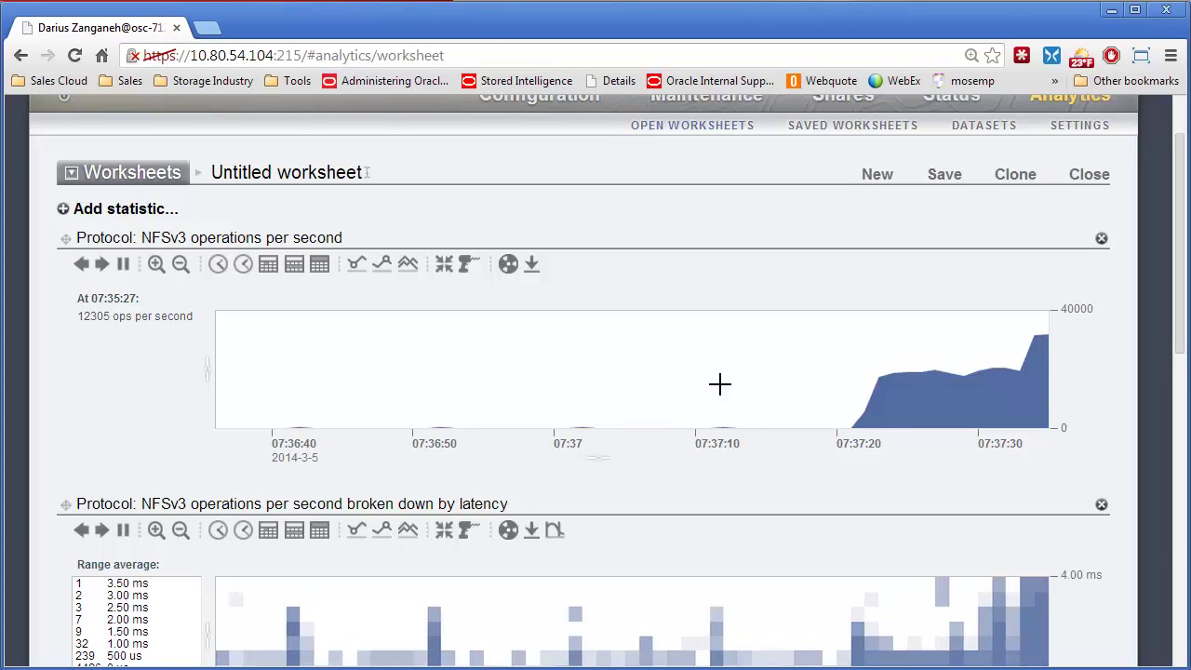
Step: Pin the worksheet charts' time marker at 07:37:37 on the NFSv3 operations graph
{"action": "scroll", "coordinate": [740, 361], "scroll_direction": "down", "scroll_amount": 1}
{"action": "scroll", "coordinate": [735, 353], "scroll_direction": "down", "scroll_amount": 1}
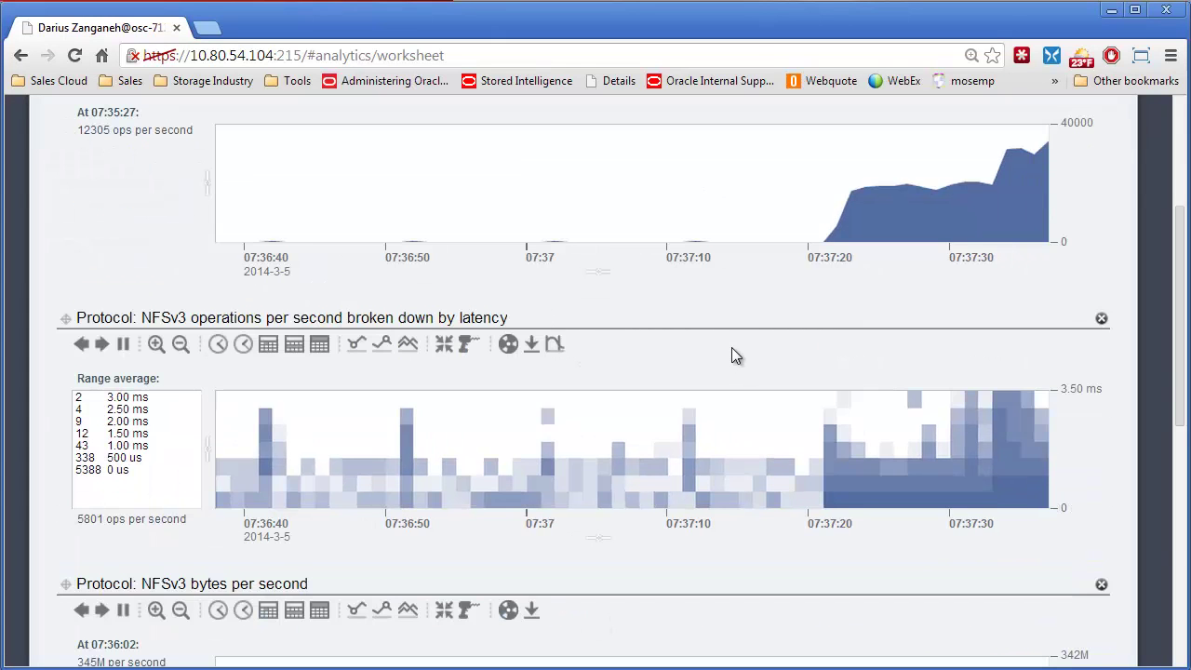
{"action": "scroll", "coordinate": [726, 339], "scroll_direction": "up", "scroll_amount": 2}
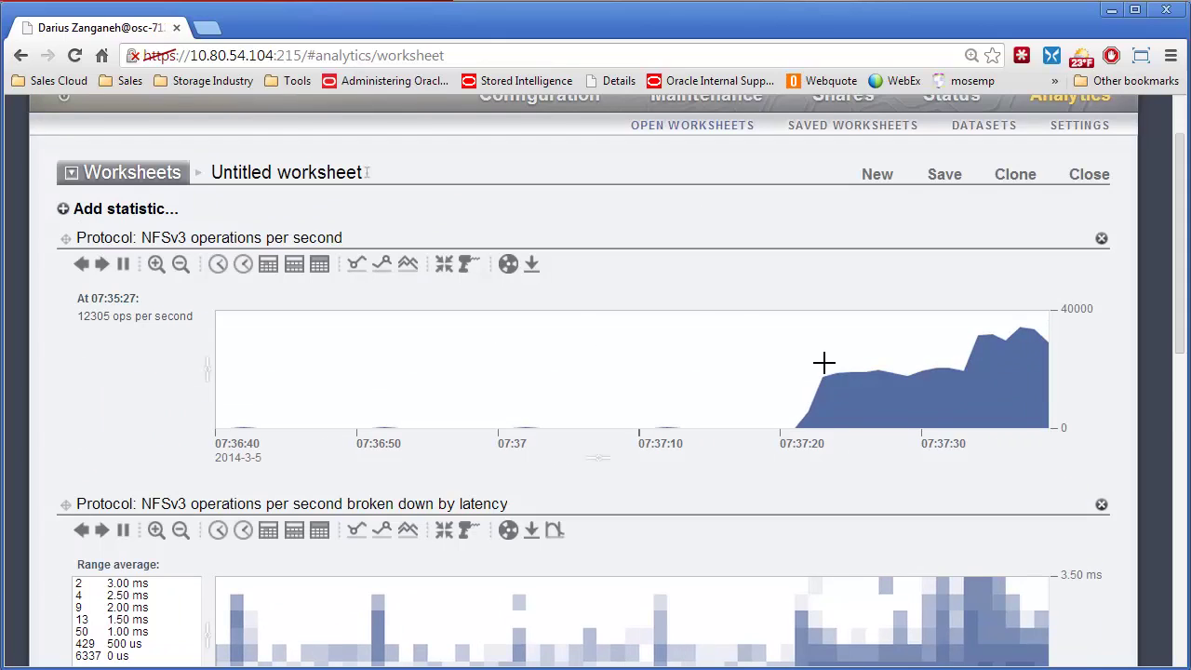
{"action": "left_click", "coordinate": [867, 387]}
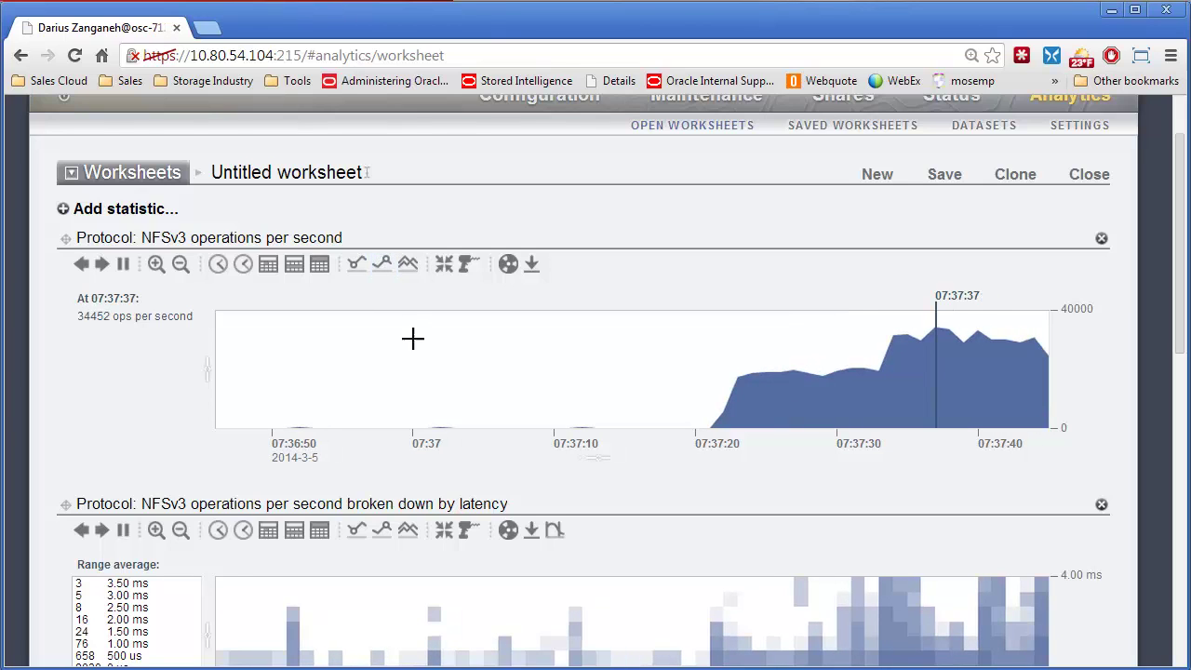
{"action": "scroll", "coordinate": [410, 339], "scroll_direction": "down", "scroll_amount": 1}
{"action": "scroll", "coordinate": [384, 359], "scroll_direction": "down", "scroll_amount": 2}
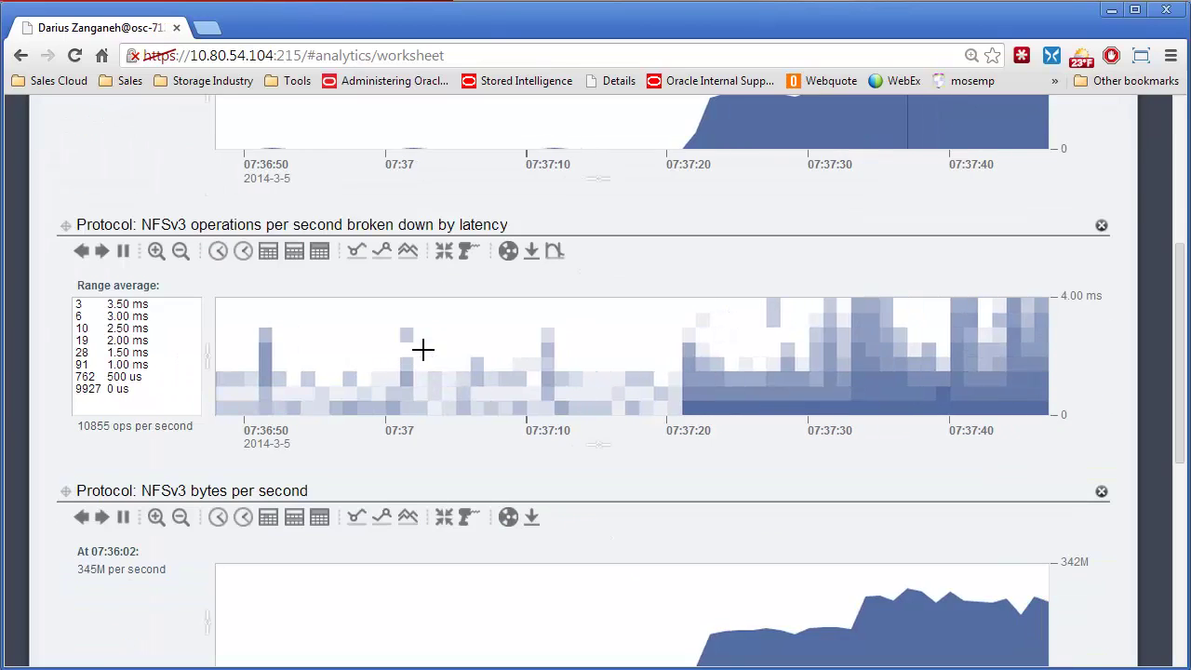
{"action": "scroll", "coordinate": [423, 349], "scroll_direction": "down", "scroll_amount": 1}
{"action": "scroll", "coordinate": [422, 349], "scroll_direction": "down", "scroll_amount": 1}
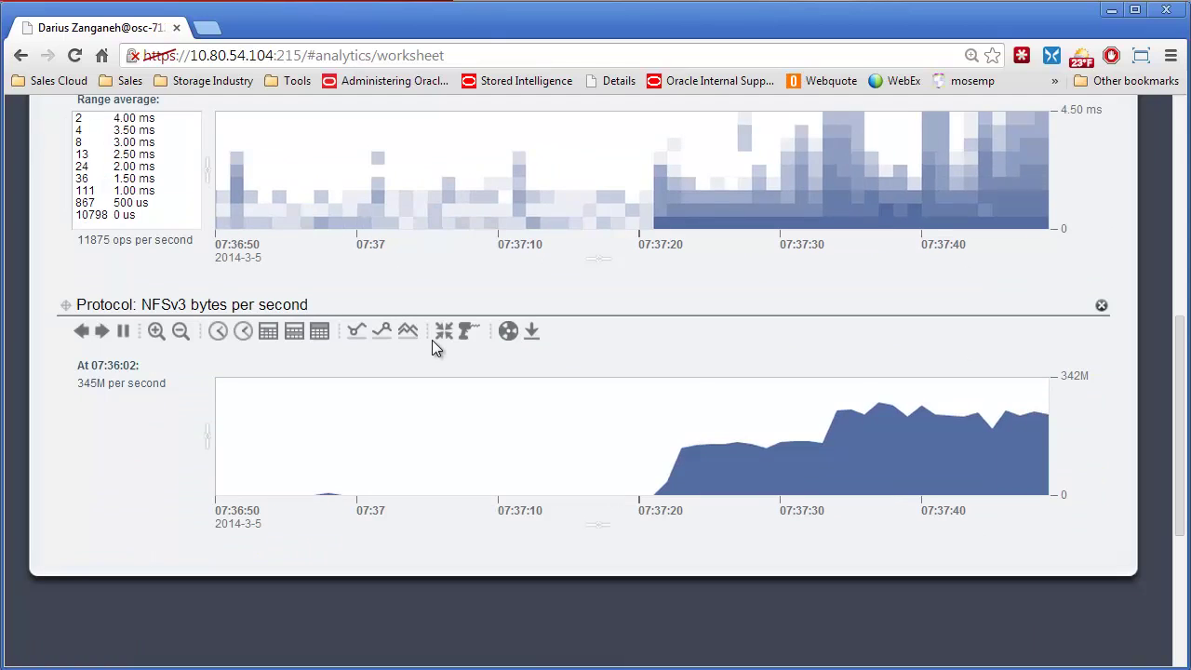
{"action": "left_click", "coordinate": [853, 430]}
Step: Scroll through the worksheet comparing NFSv3 operations, latency and bytes at 07:37:37
{"action": "scroll", "coordinate": [745, 381], "scroll_direction": "up", "scroll_amount": 6}
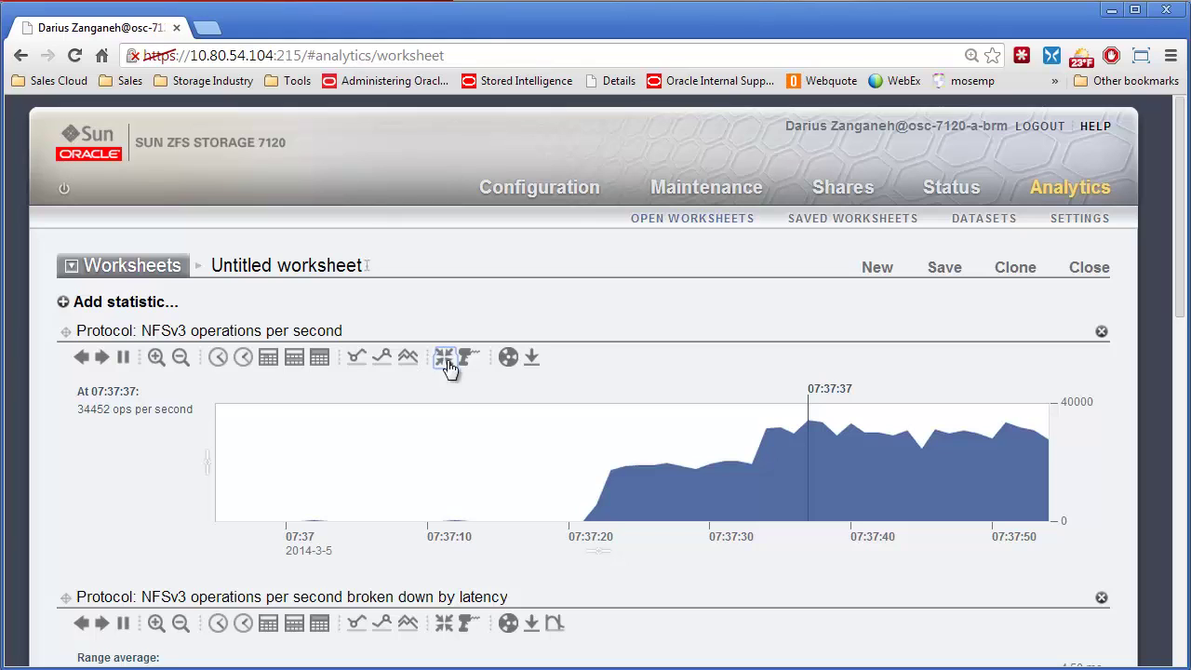
{"action": "scroll", "coordinate": [660, 406], "scroll_direction": "down", "scroll_amount": 2}
{"action": "scroll", "coordinate": [660, 407], "scroll_direction": "down", "scroll_amount": 3}
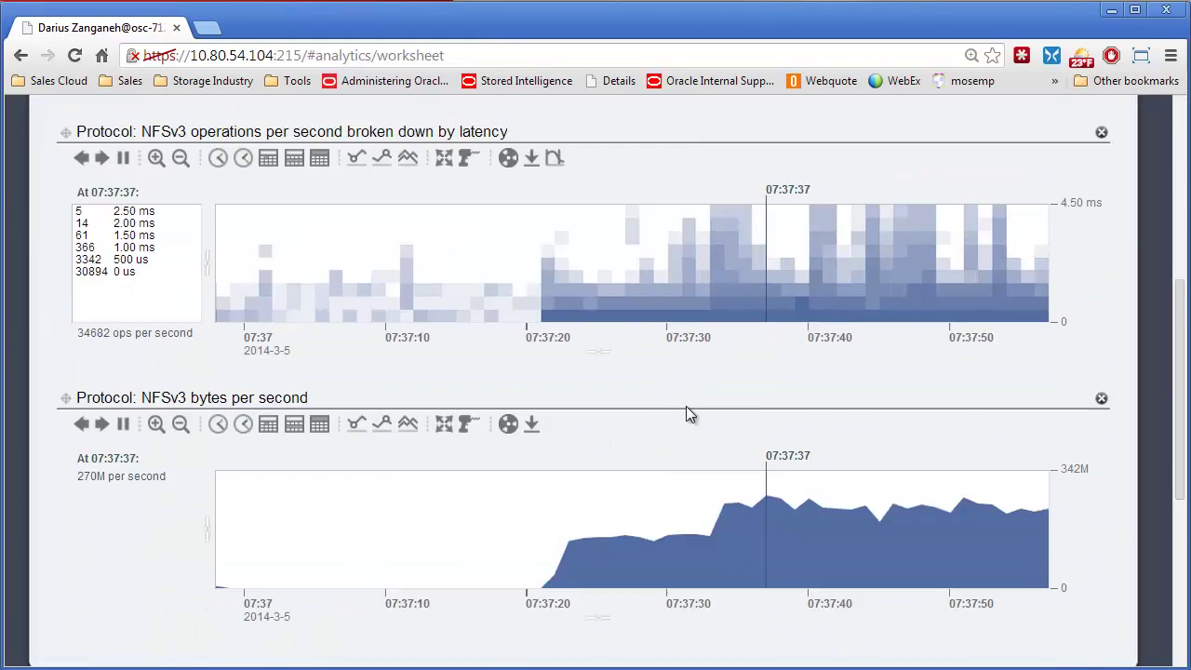
{"action": "scroll", "coordinate": [686, 410], "scroll_direction": "down", "scroll_amount": 1}
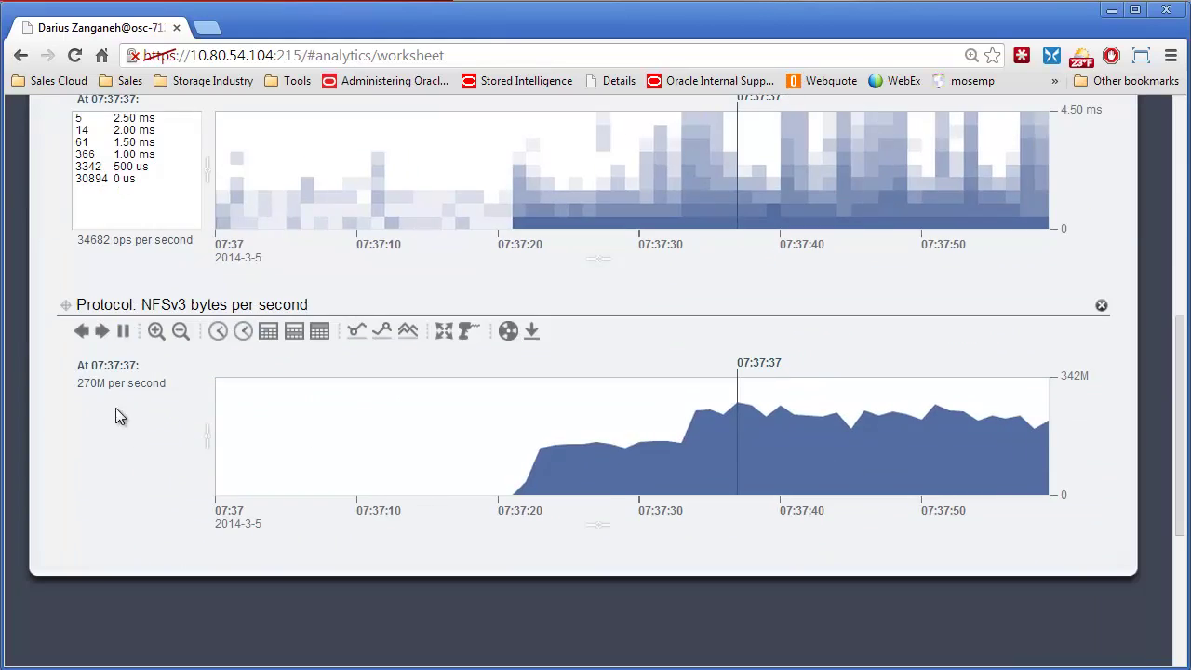
{"action": "scroll", "coordinate": [500, 380], "scroll_direction": "up", "scroll_amount": 2}
{"action": "scroll", "coordinate": [530, 393], "scroll_direction": "up", "scroll_amount": 1}
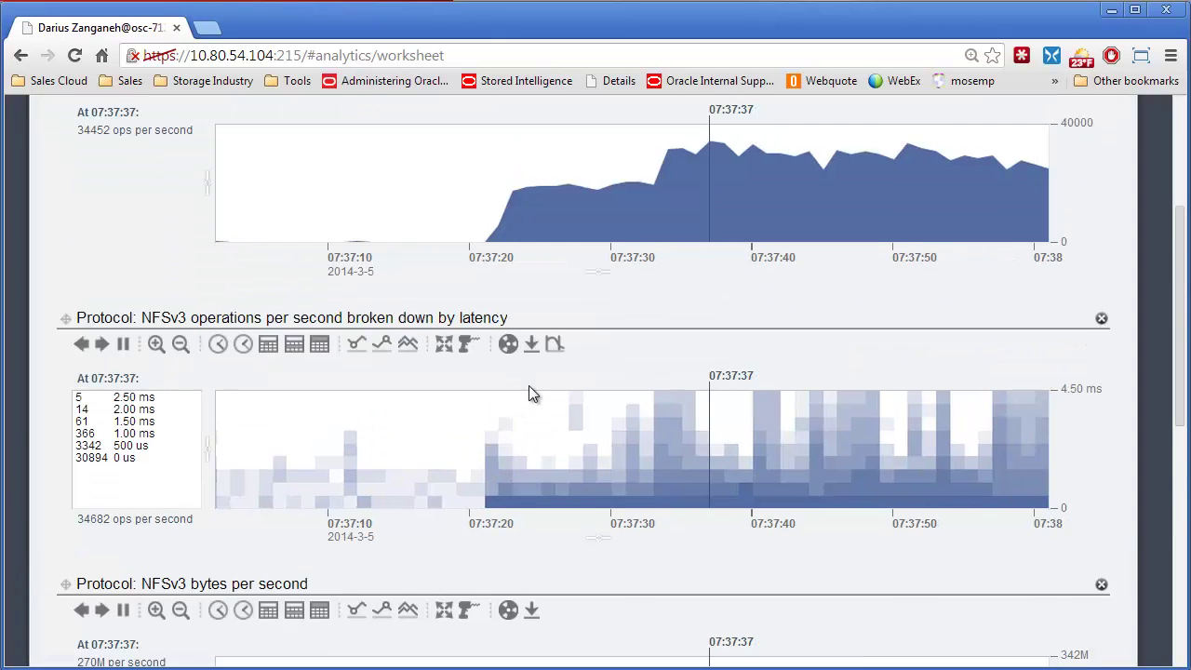
{"action": "scroll", "coordinate": [530, 395], "scroll_direction": "up", "scroll_amount": 2}
{"action": "scroll", "coordinate": [530, 385], "scroll_direction": "down", "scroll_amount": 2}
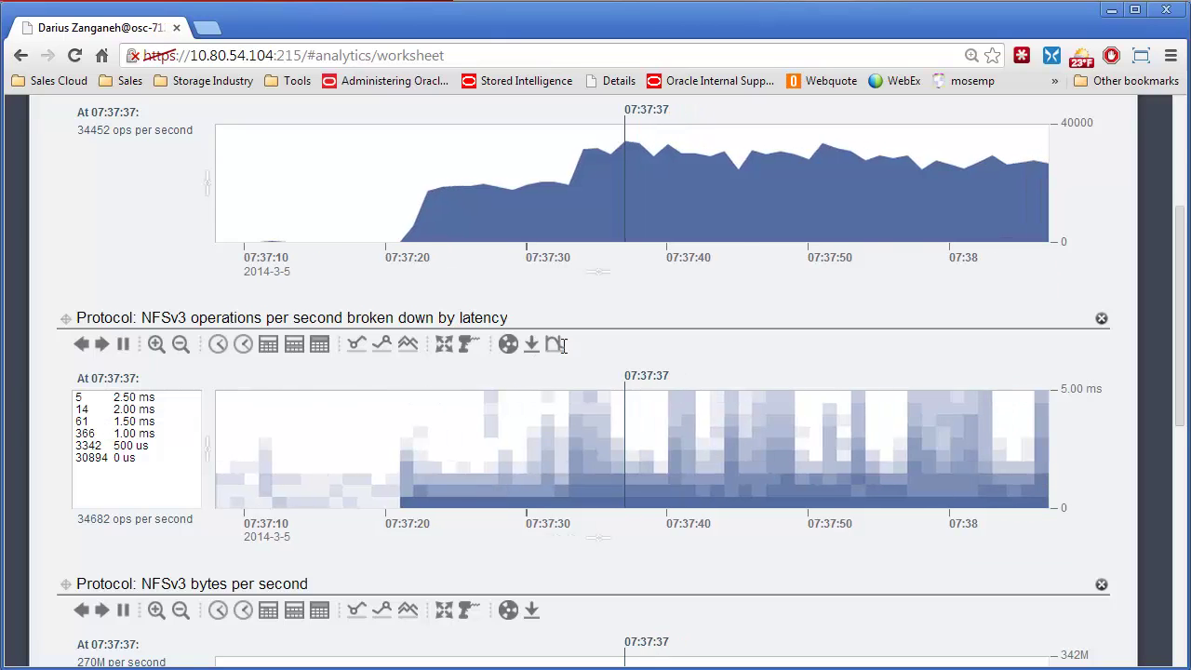
{"action": "scroll", "coordinate": [560, 344], "scroll_direction": "up", "scroll_amount": 2}
{"action": "scroll", "coordinate": [560, 345], "scroll_direction": "up", "scroll_amount": 1}
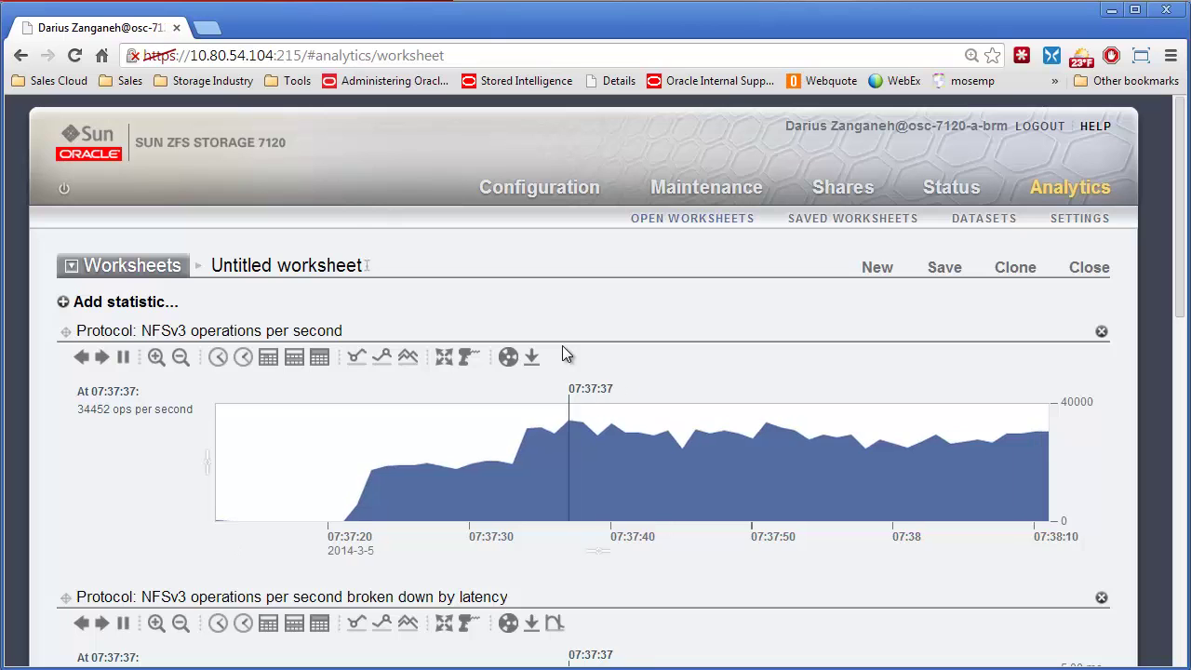
{"action": "scroll", "coordinate": [226, 469], "scroll_direction": "down", "scroll_amount": 2}
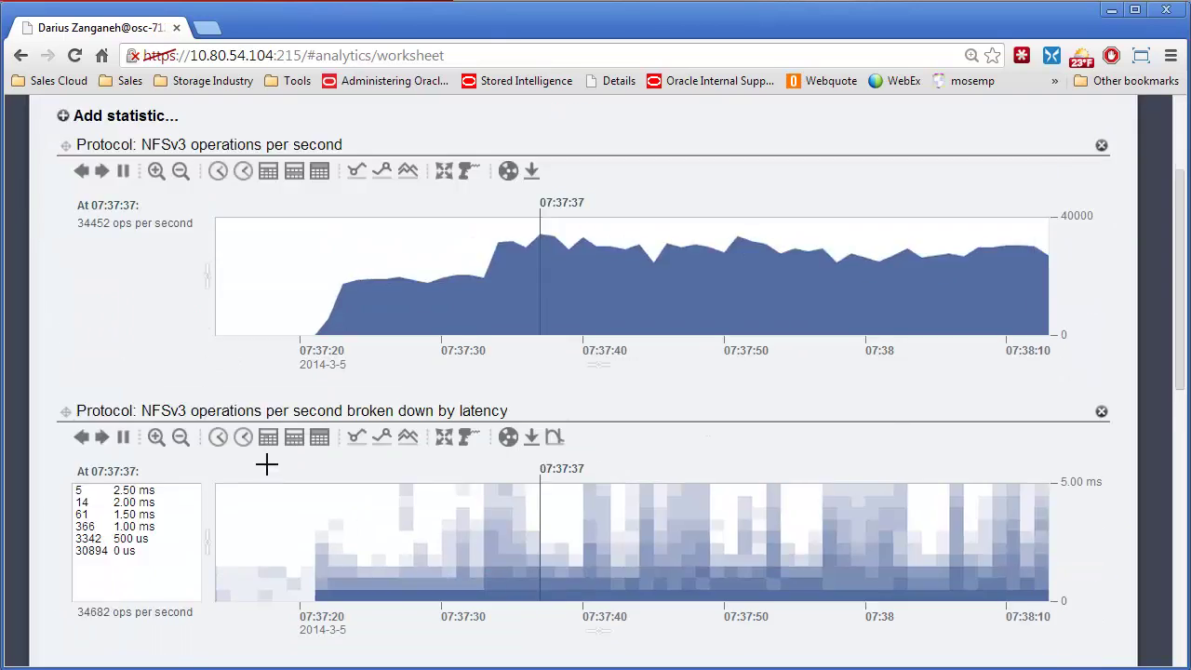
{"action": "scroll", "coordinate": [266, 465], "scroll_direction": "up", "scroll_amount": 2}
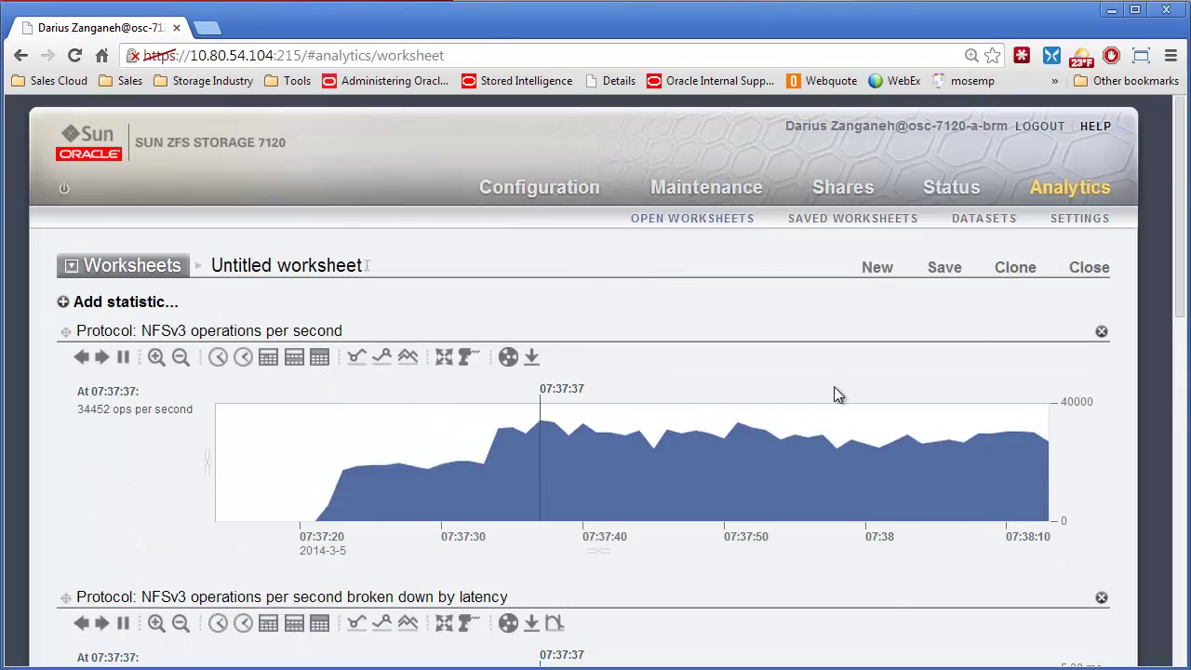
Step: Break NFSv3 operations down by type of operation and highlight the write operations
{"action": "left_click", "coordinate": [468, 358]}
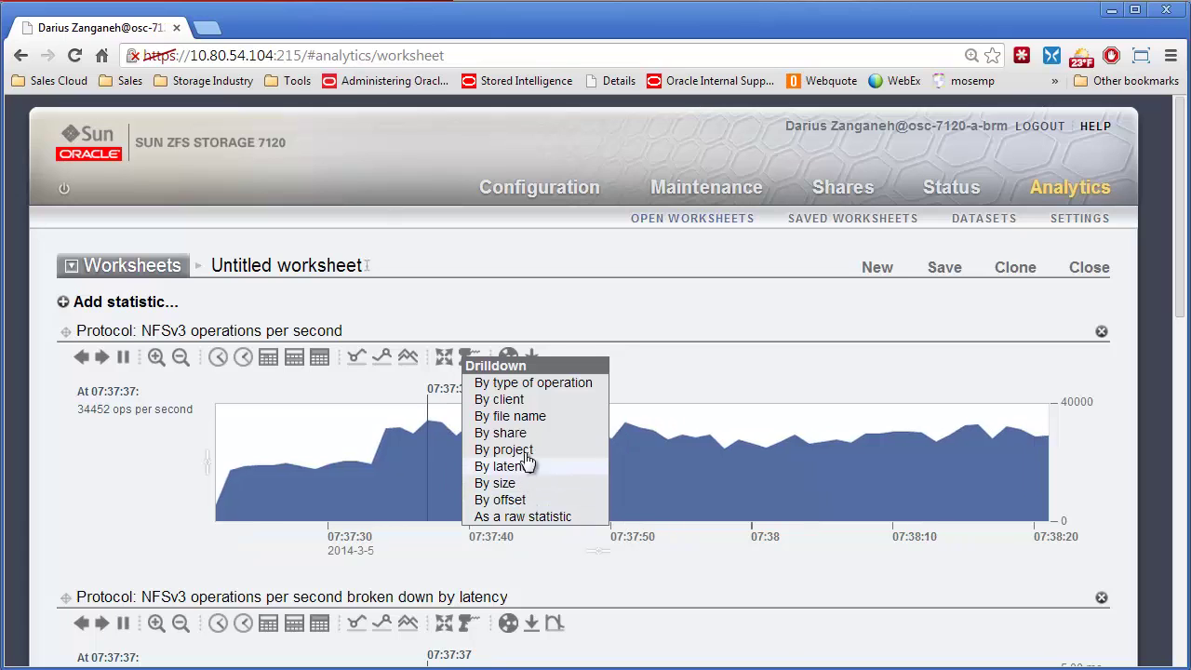
{"action": "left_click", "coordinate": [527, 381]}
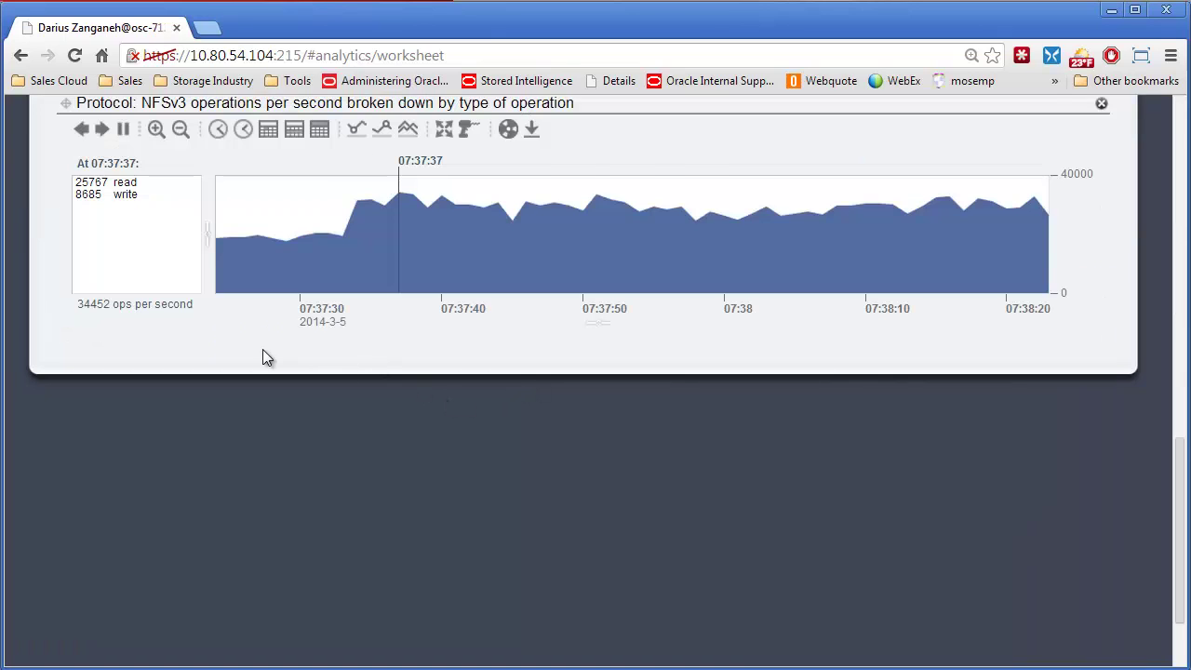
{"action": "scroll", "coordinate": [251, 372], "scroll_direction": "up", "scroll_amount": 2}
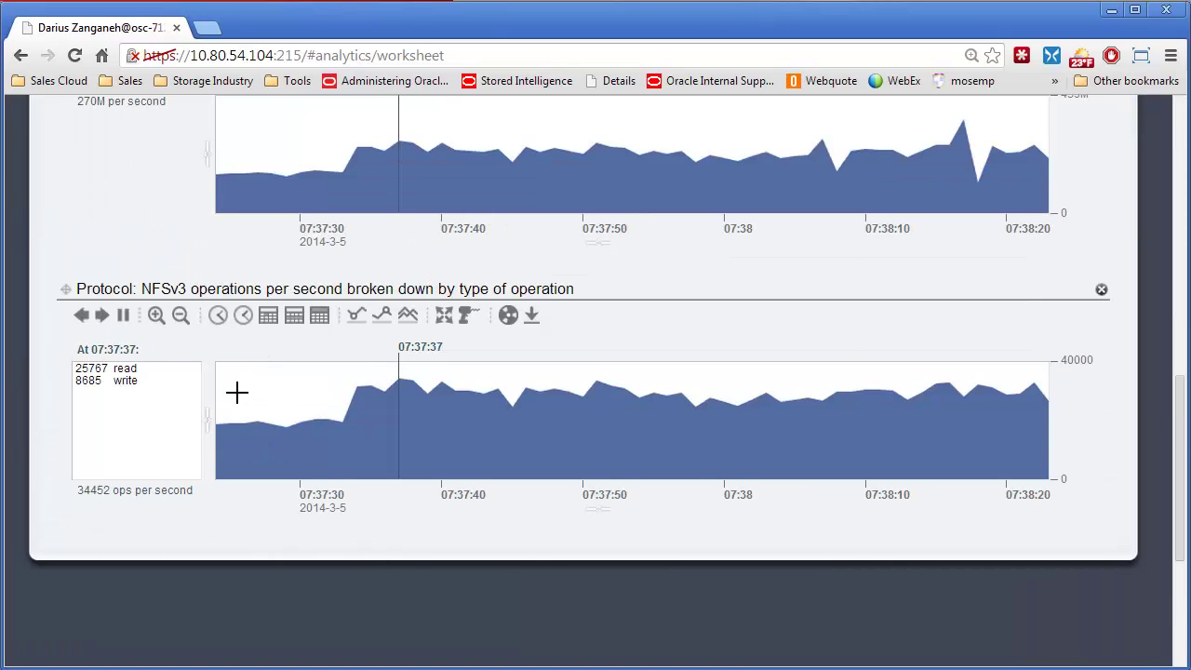
{"action": "left_click", "coordinate": [123, 380]}
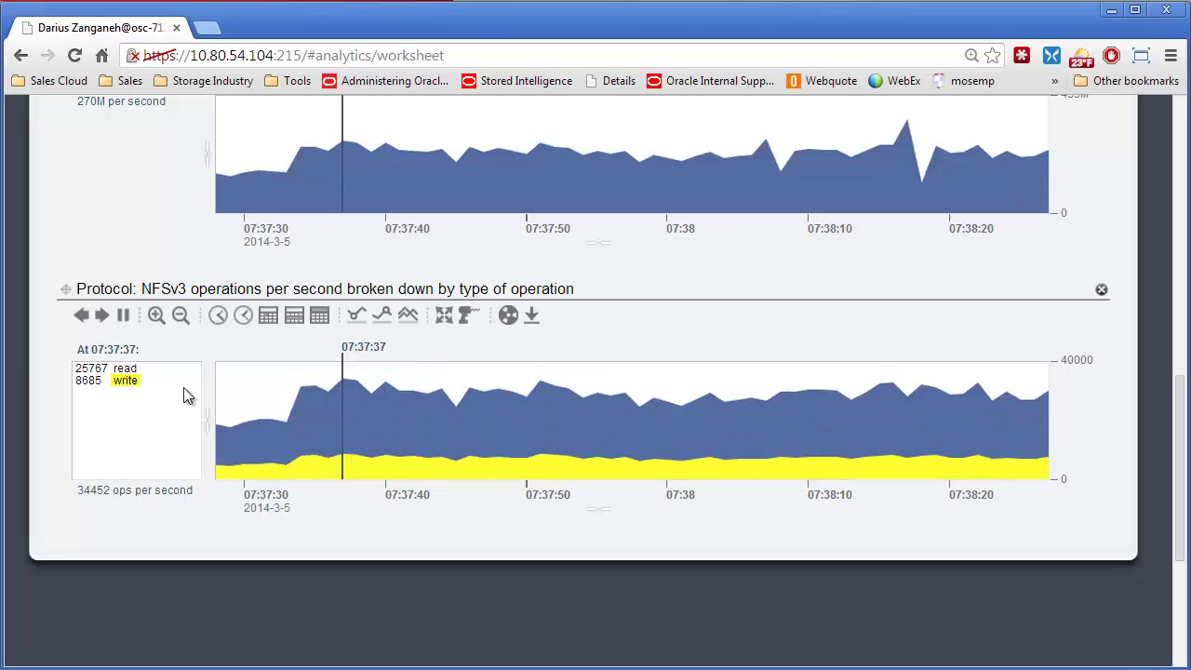
{"action": "scroll", "coordinate": [279, 382], "scroll_direction": "up", "scroll_amount": 4}
{"action": "scroll", "coordinate": [391, 368], "scroll_direction": "up", "scroll_amount": 4}
{"action": "scroll", "coordinate": [437, 359], "scroll_direction": "up", "scroll_amount": 1}
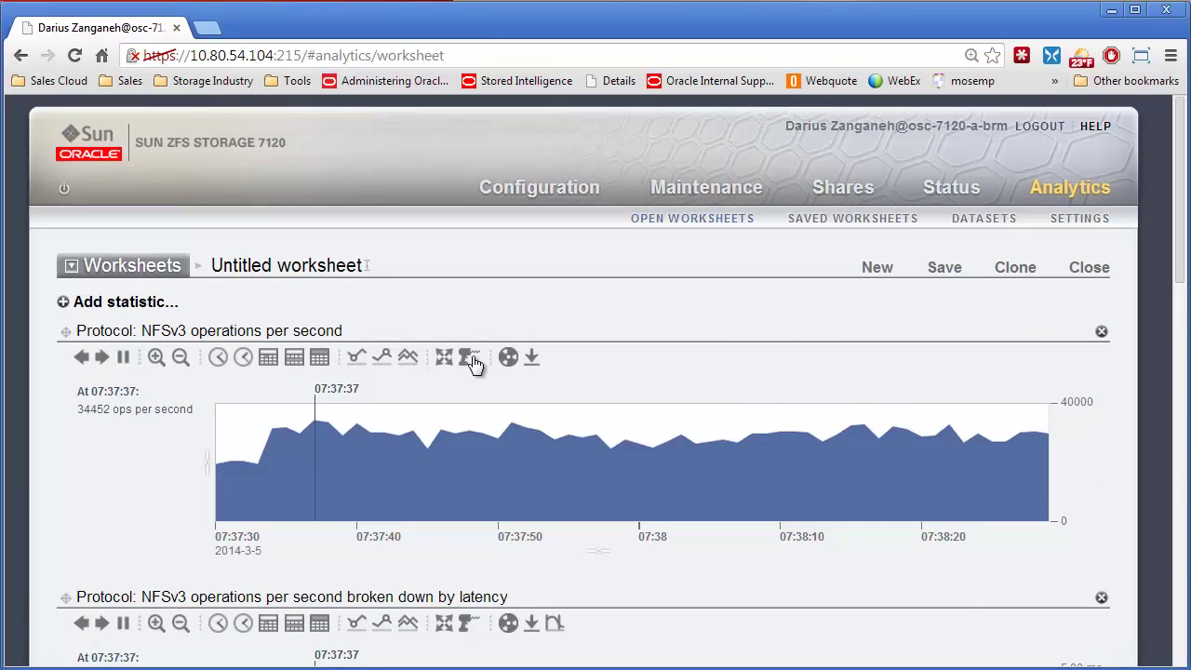
Step: Break NFSv3 operations down by size, eliminating outliers and highlighting the 5.57K size
{"action": "left_click", "coordinate": [472, 358]}
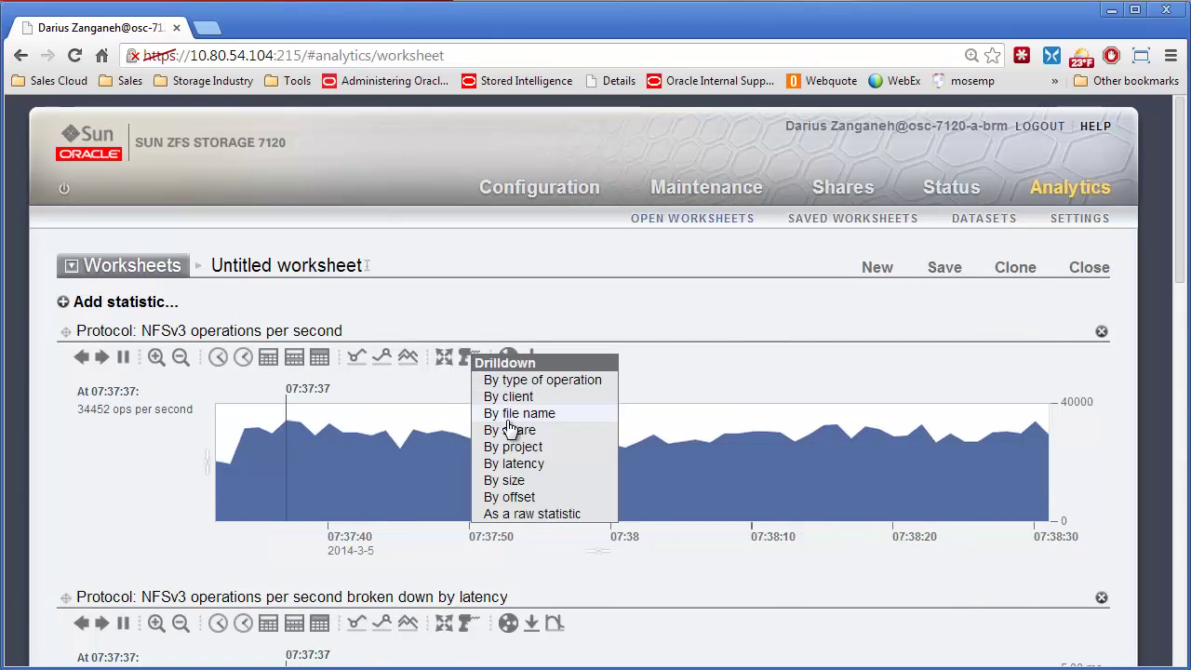
{"action": "left_click", "coordinate": [715, 373]}
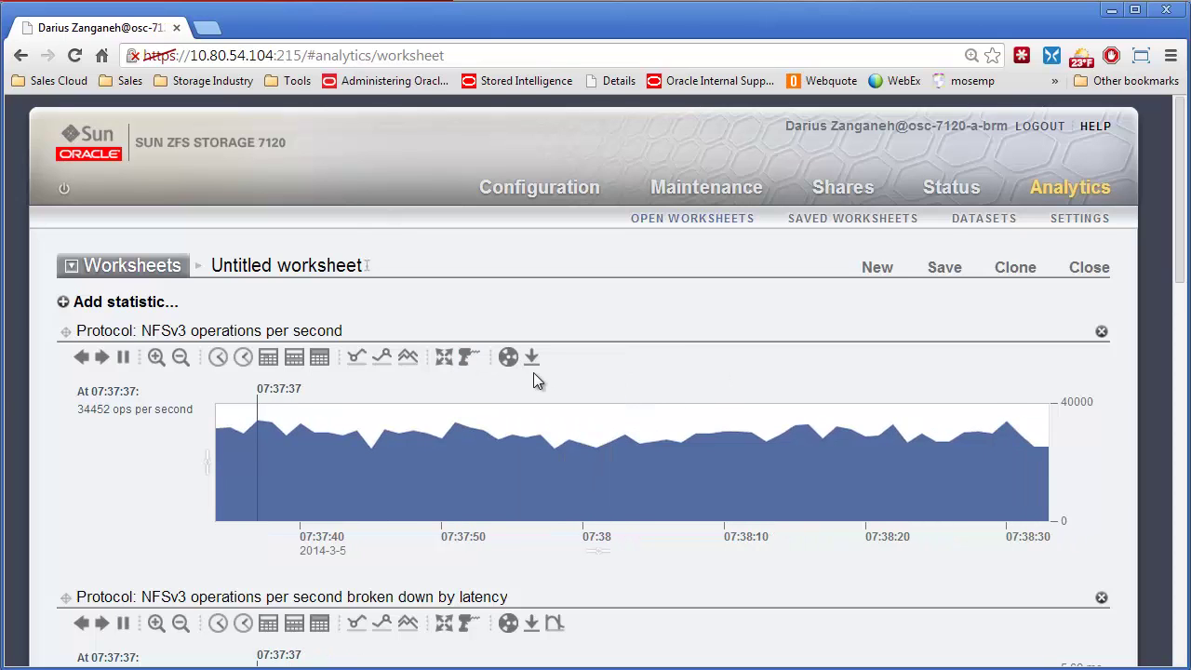
{"action": "left_click", "coordinate": [468, 358]}
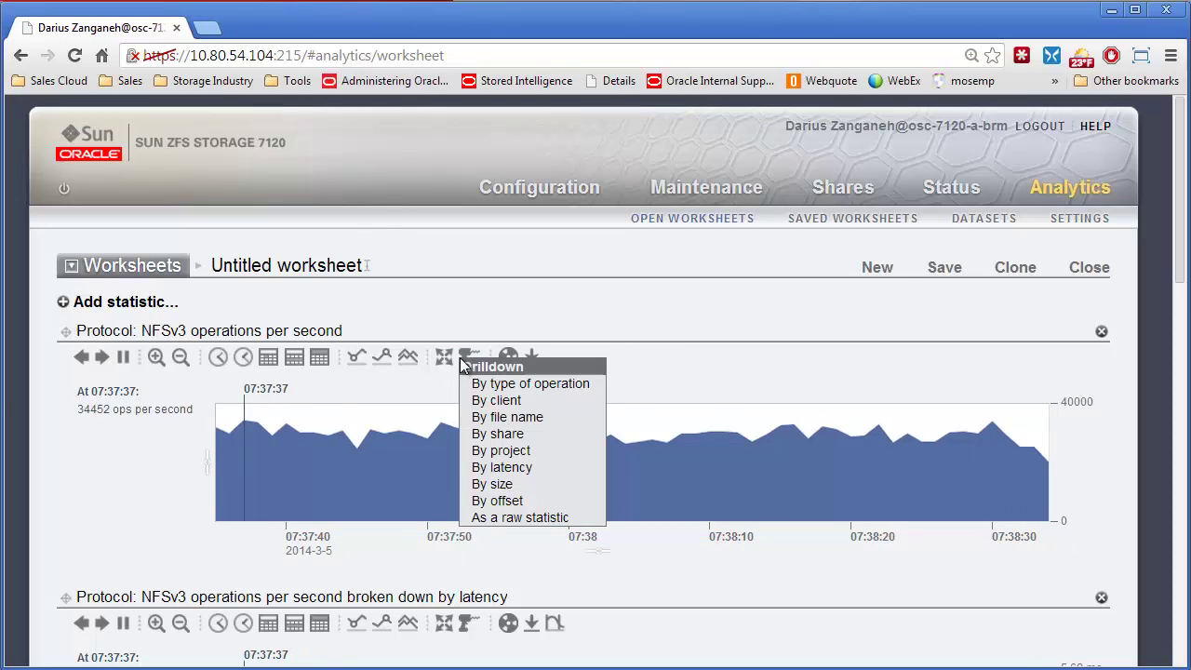
{"action": "left_click", "coordinate": [485, 490]}
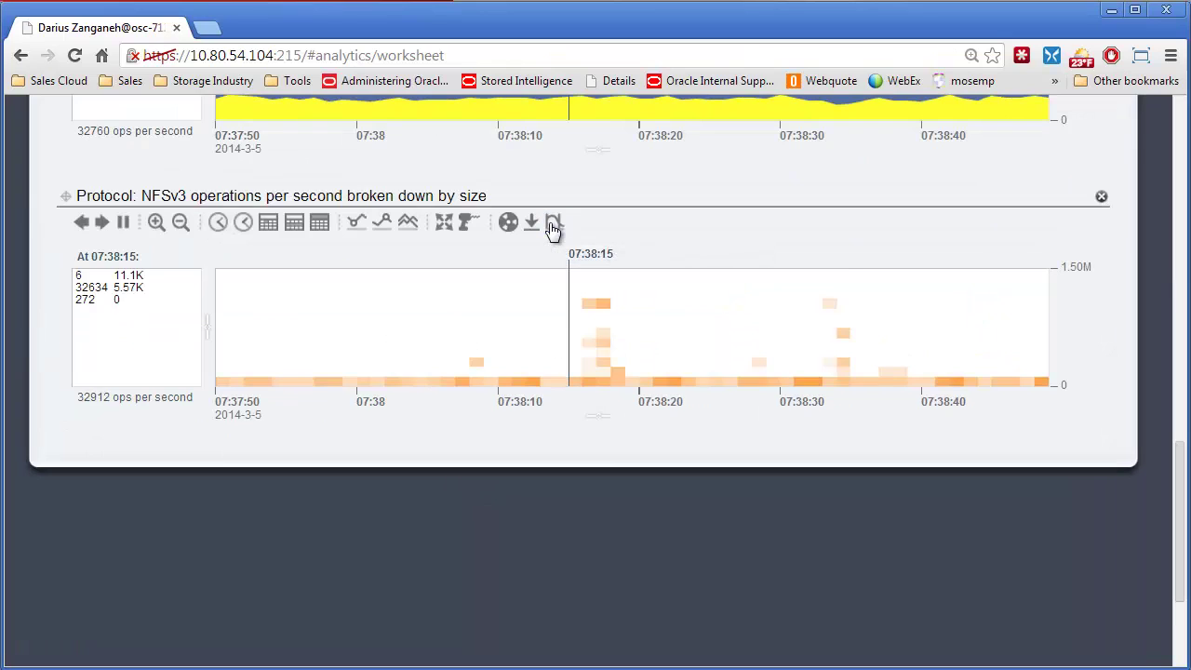
{"action": "left_click", "coordinate": [552, 226]}
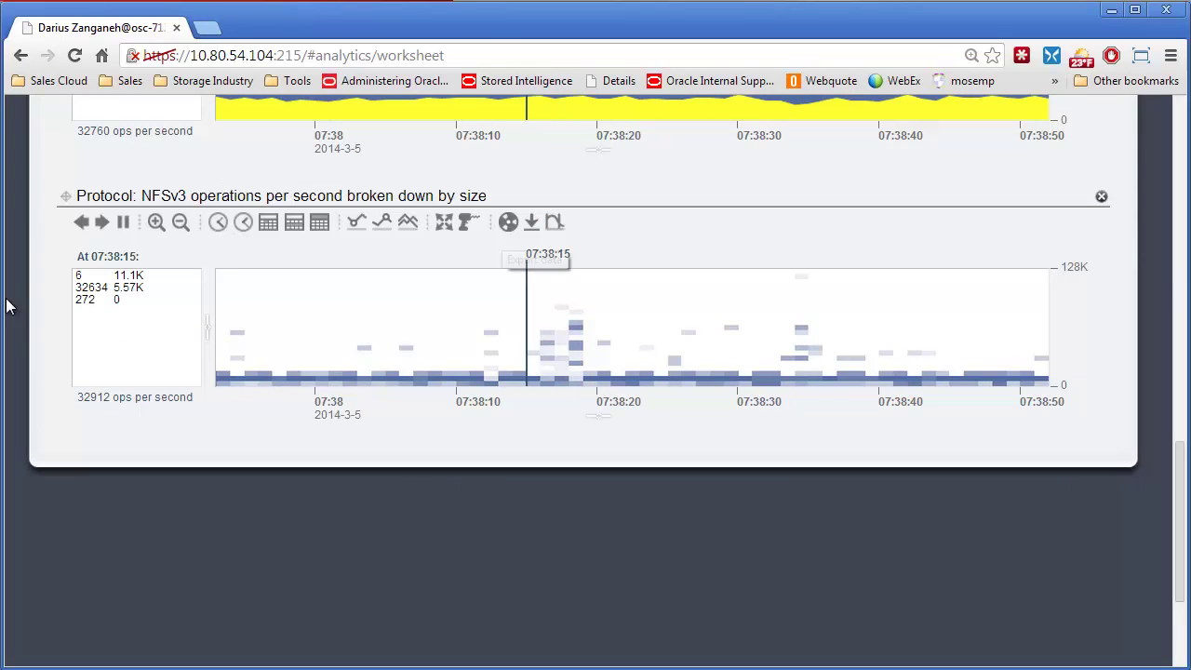
{"action": "left_click", "coordinate": [103, 289]}
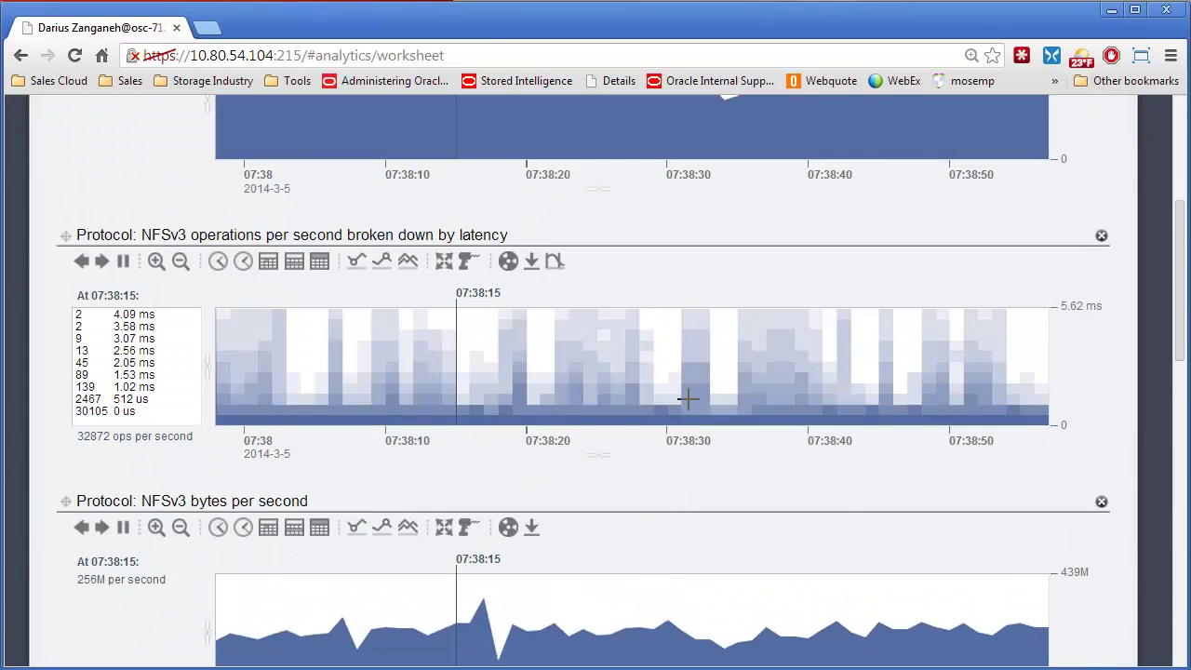
Step: Remove the temporary by-size chart from the worksheet
{"action": "scroll", "coordinate": [686, 399], "scroll_direction": "up", "scroll_amount": 2}
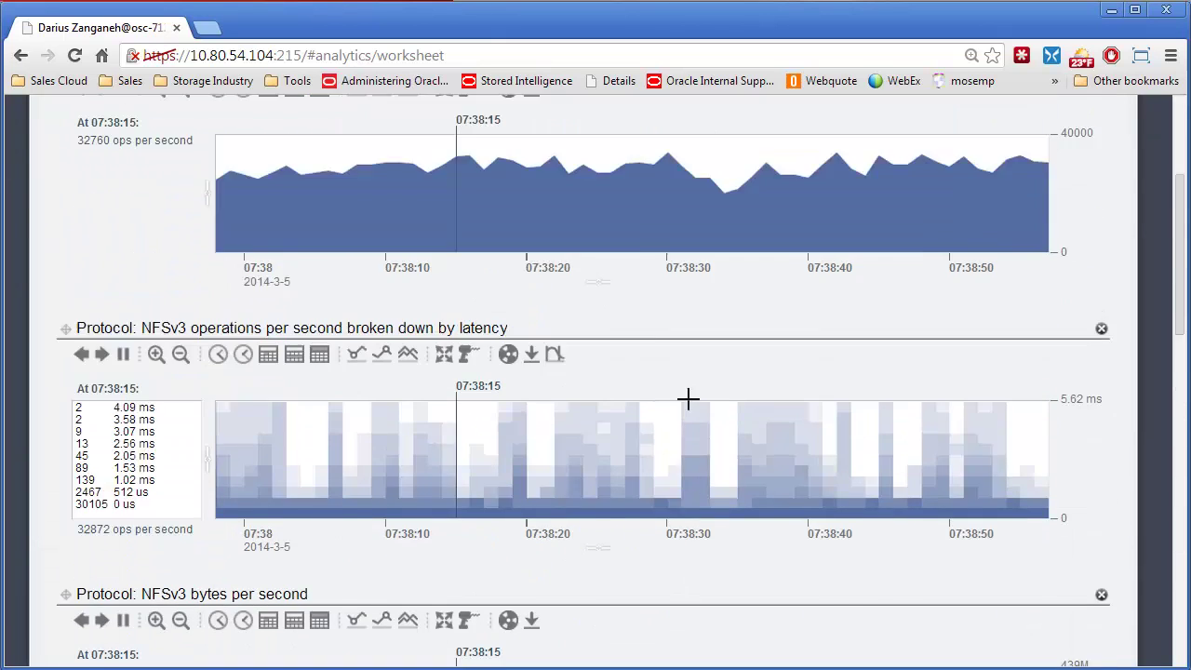
{"action": "scroll", "coordinate": [689, 403], "scroll_direction": "up", "scroll_amount": 3}
{"action": "scroll", "coordinate": [688, 399], "scroll_direction": "down", "scroll_amount": 2}
{"action": "scroll", "coordinate": [625, 409], "scroll_direction": "up", "scroll_amount": 1}
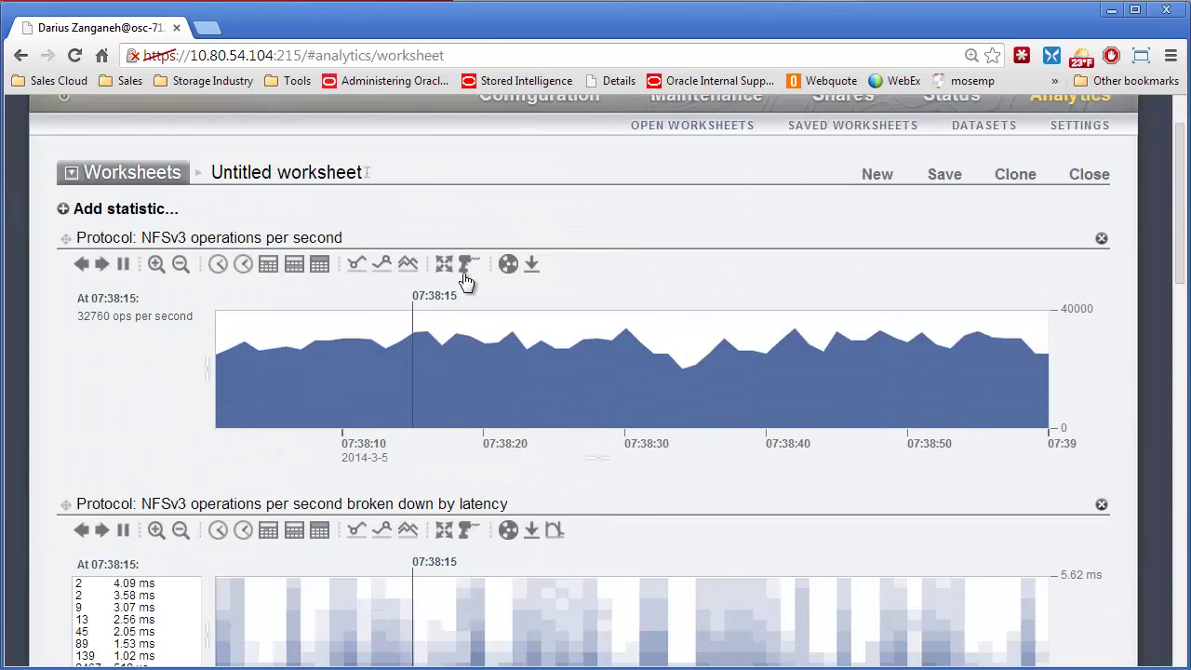
{"action": "scroll", "coordinate": [510, 359], "scroll_direction": "down", "scroll_amount": 6}
{"action": "scroll", "coordinate": [771, 412], "scroll_direction": "down", "scroll_amount": 3}
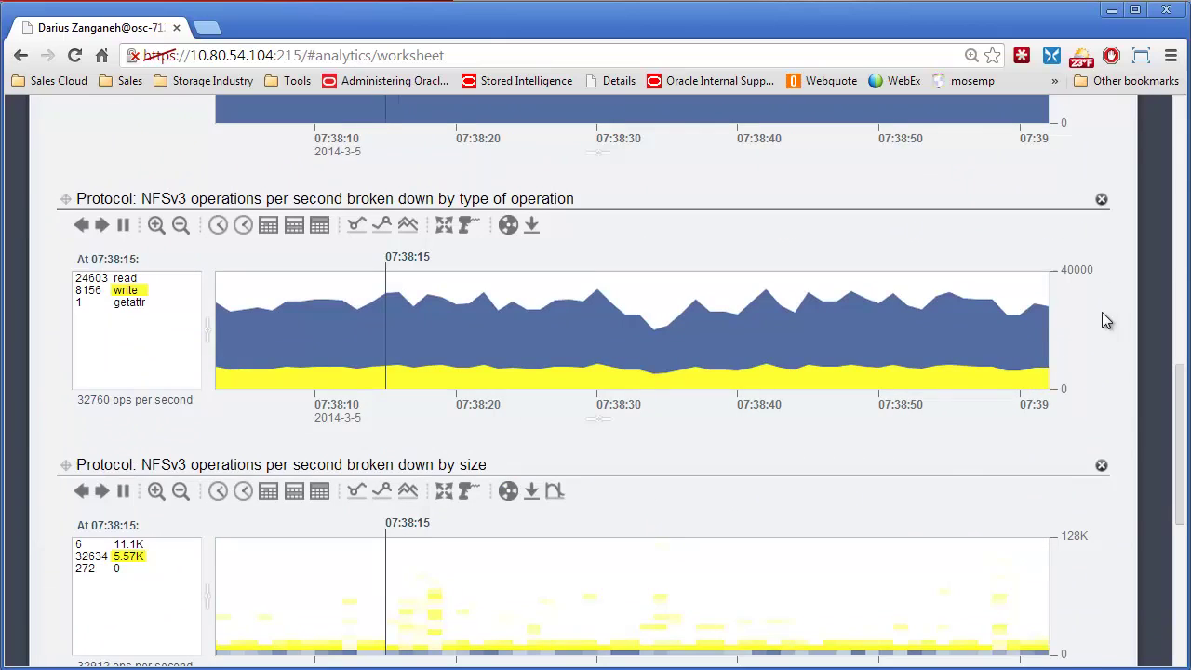
{"action": "left_click", "coordinate": [1100, 465]}
{"action": "scroll", "coordinate": [587, 451], "scroll_direction": "up", "scroll_amount": 4}
{"action": "scroll", "coordinate": [544, 427], "scroll_direction": "up", "scroll_amount": 7}
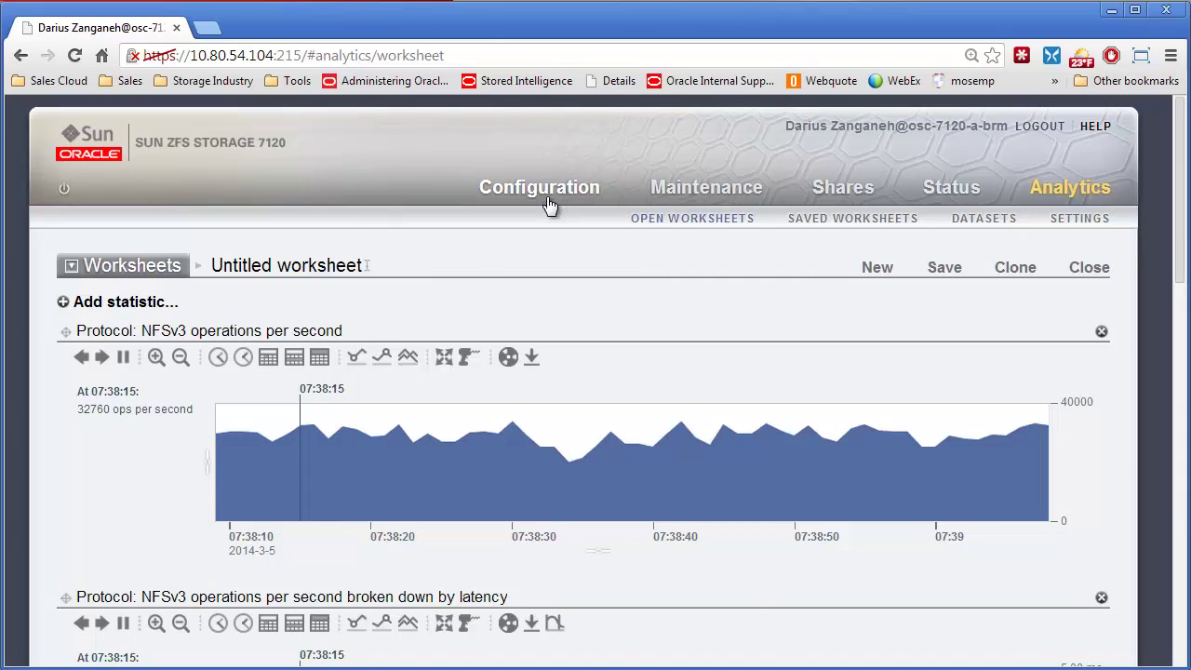
Step: Add a Disk I/O operations chart broken down by disk
{"action": "left_click", "coordinate": [119, 303]}
{"action": "scroll", "coordinate": [164, 379], "scroll_direction": "down", "scroll_amount": 3}
{"action": "scroll", "coordinate": [168, 382], "scroll_direction": "down", "scroll_amount": 1}
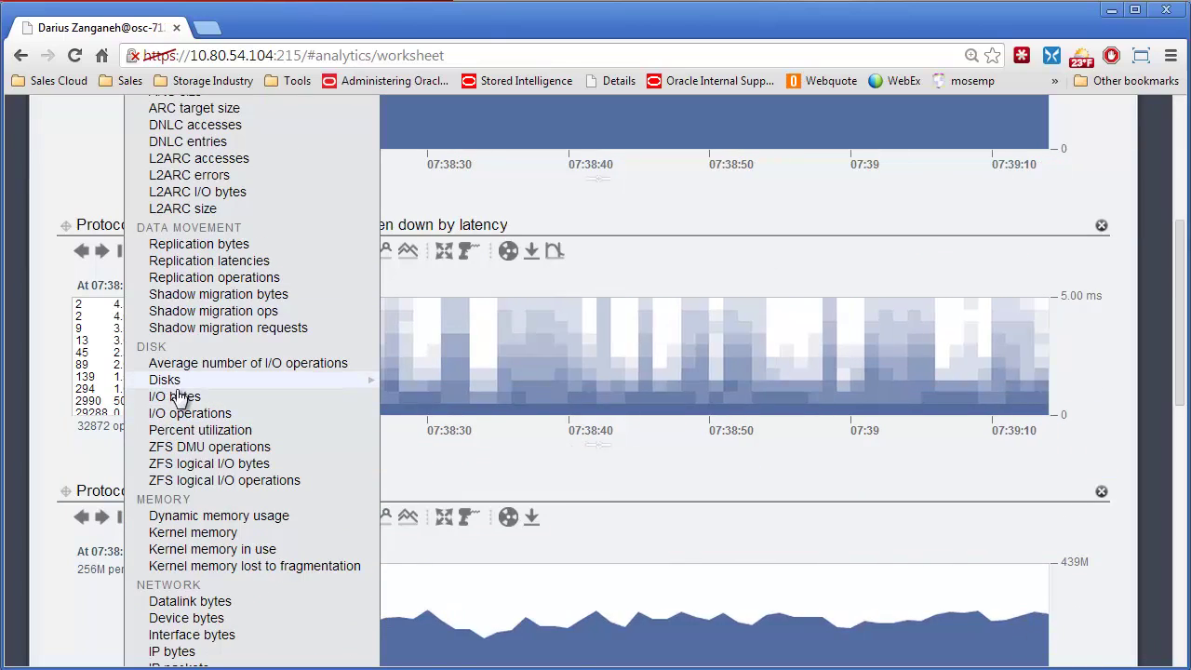
{"action": "mouse_move", "coordinate": [190, 413]}
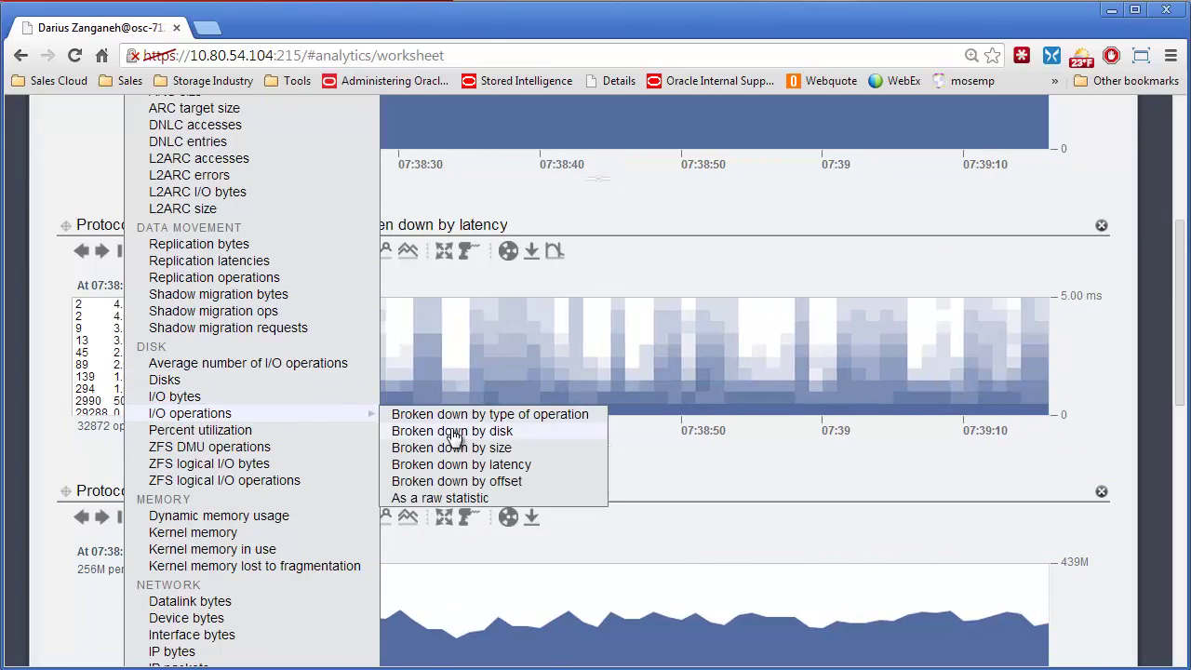
{"action": "left_click", "coordinate": [450, 431]}
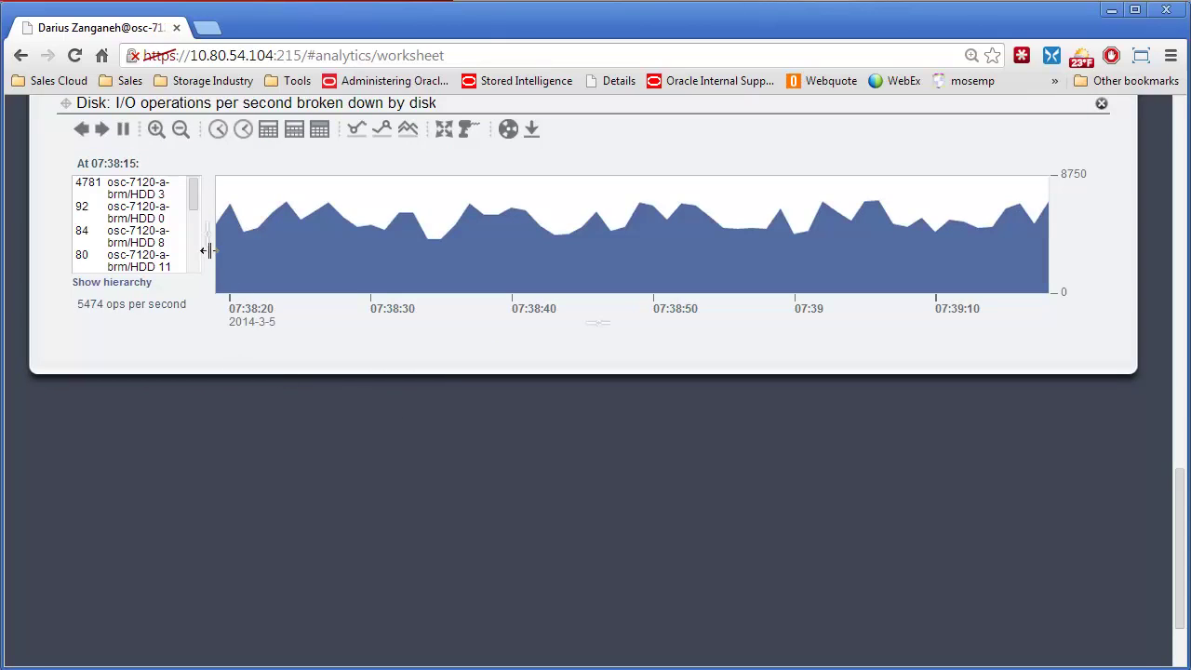
Step: Widen the disk legend, highlight HDD 3, and scroll through the worksheet
{"action": "left_click_drag", "start_coordinate": [207, 251], "coordinate": [317, 244]}
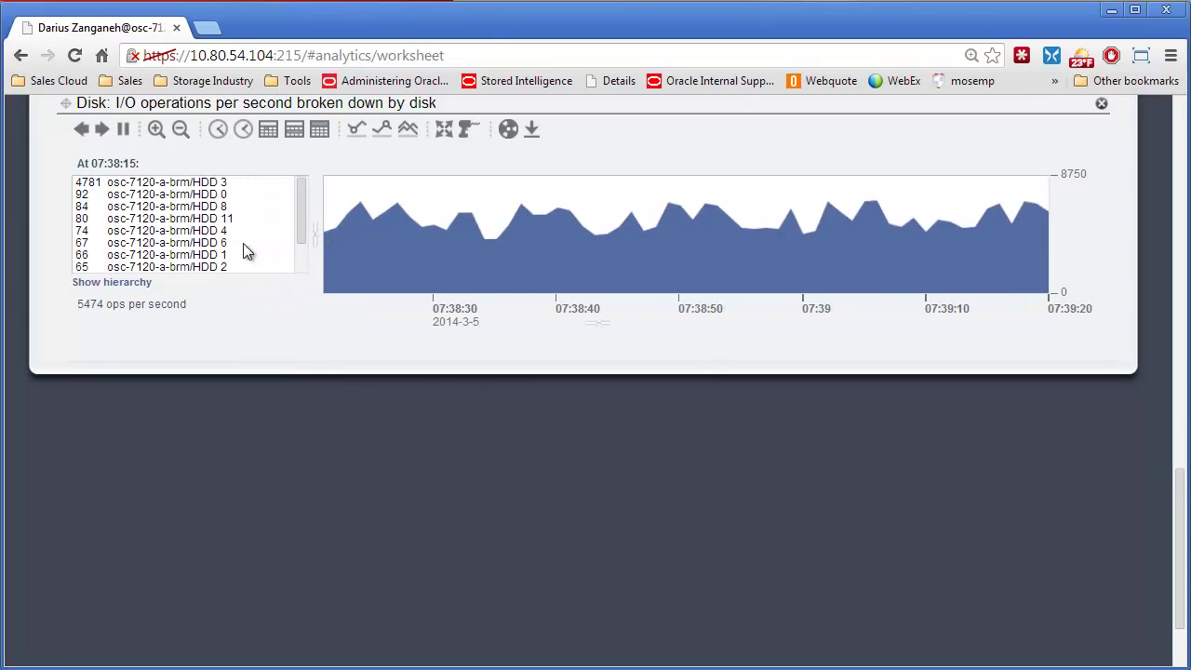
{"action": "left_click_drag", "start_coordinate": [301, 202], "coordinate": [314, 188]}
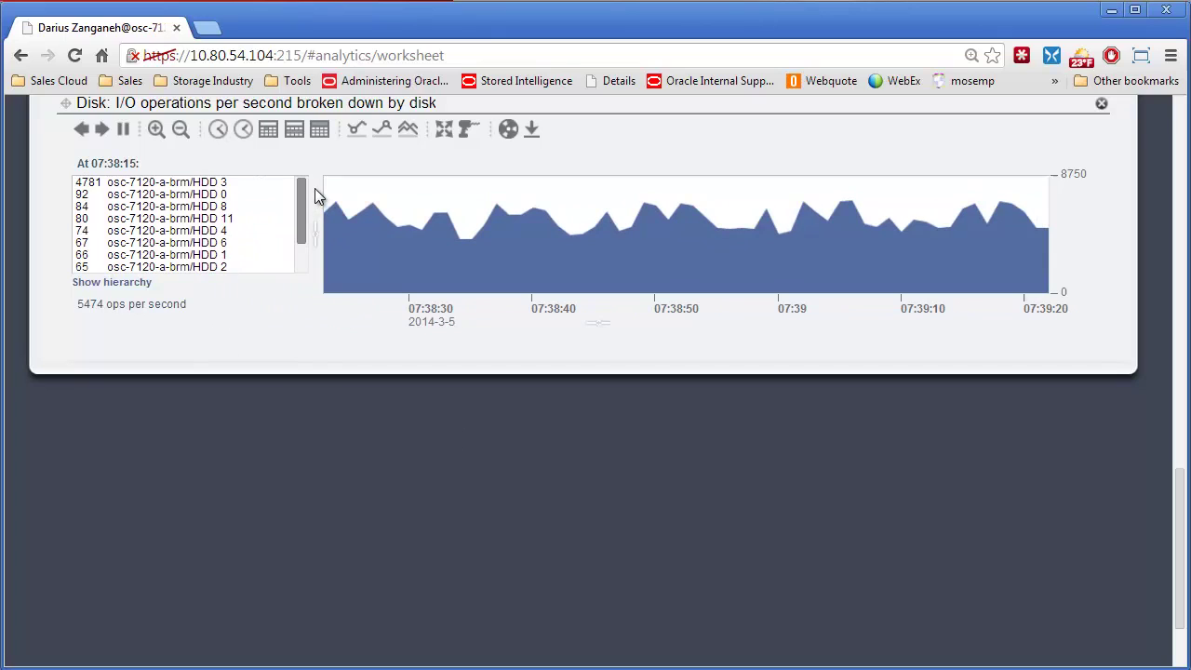
{"action": "left_click", "coordinate": [177, 184]}
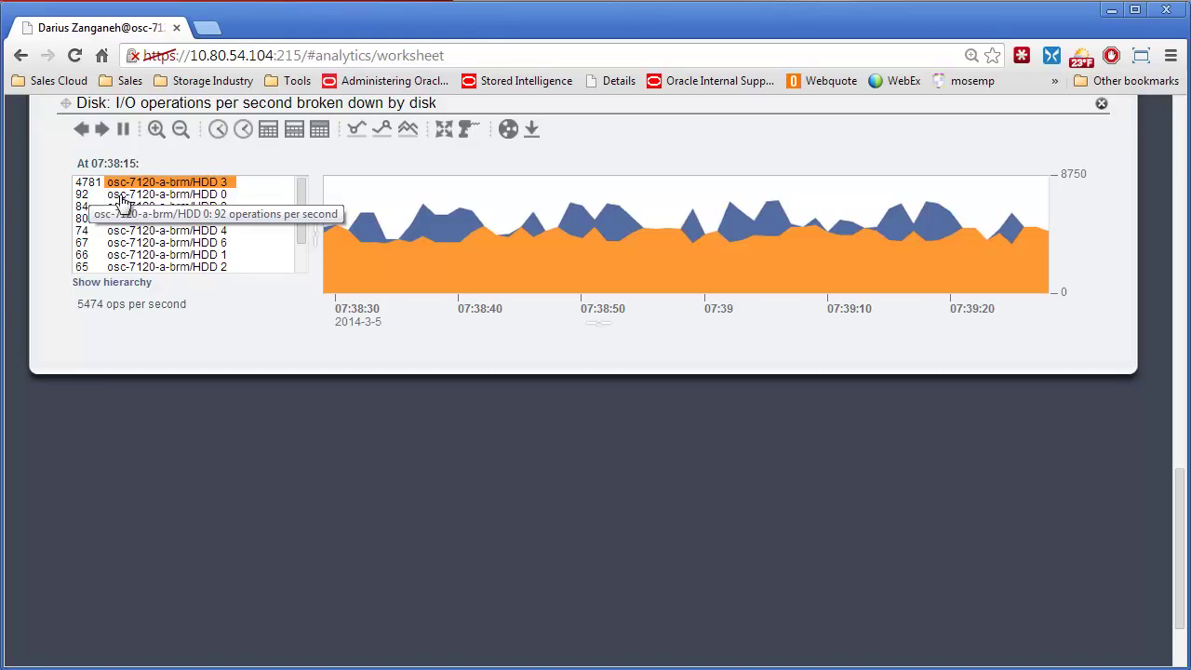
{"action": "scroll", "coordinate": [460, 344], "scroll_direction": "up", "scroll_amount": 3}
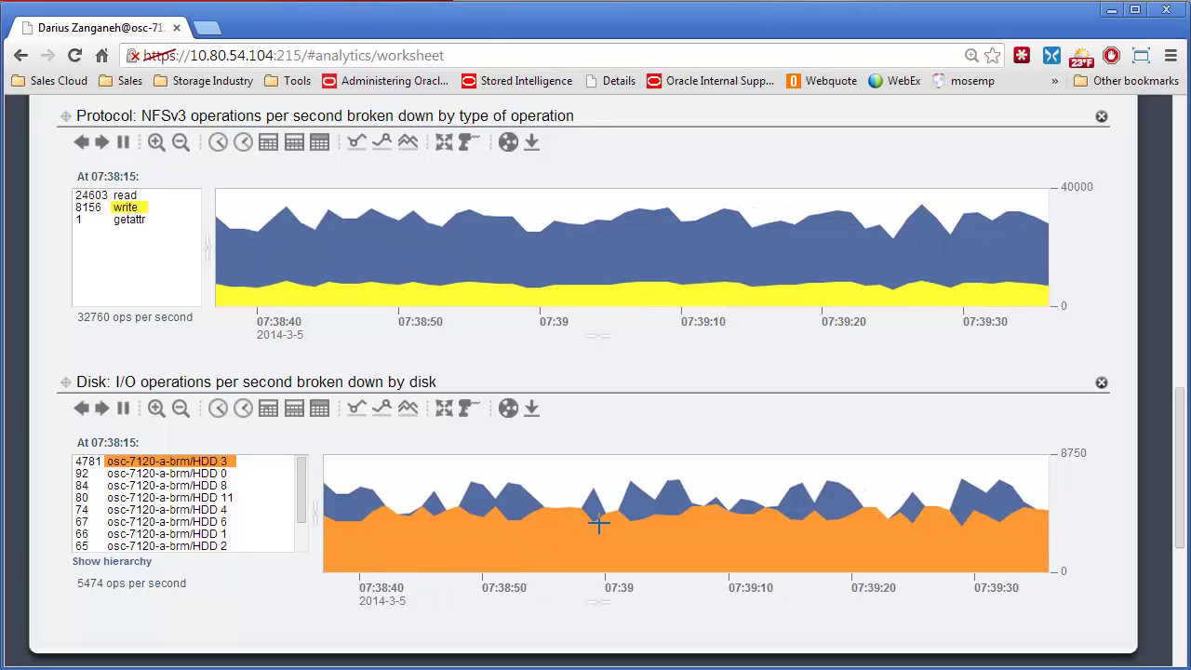
{"action": "scroll", "coordinate": [583, 510], "scroll_direction": "up", "scroll_amount": 1}
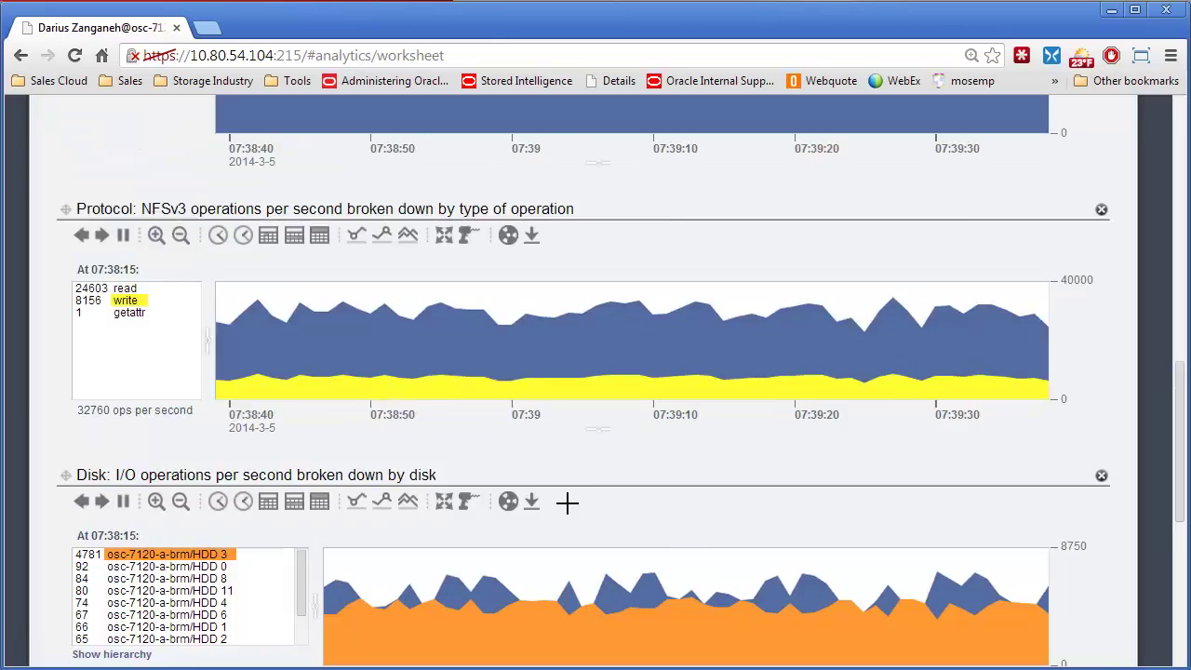
{"action": "scroll", "coordinate": [564, 500], "scroll_direction": "up", "scroll_amount": 5}
{"action": "scroll", "coordinate": [564, 500], "scroll_direction": "up", "scroll_amount": 3}
{"action": "scroll", "coordinate": [564, 499], "scroll_direction": "up", "scroll_amount": 1}
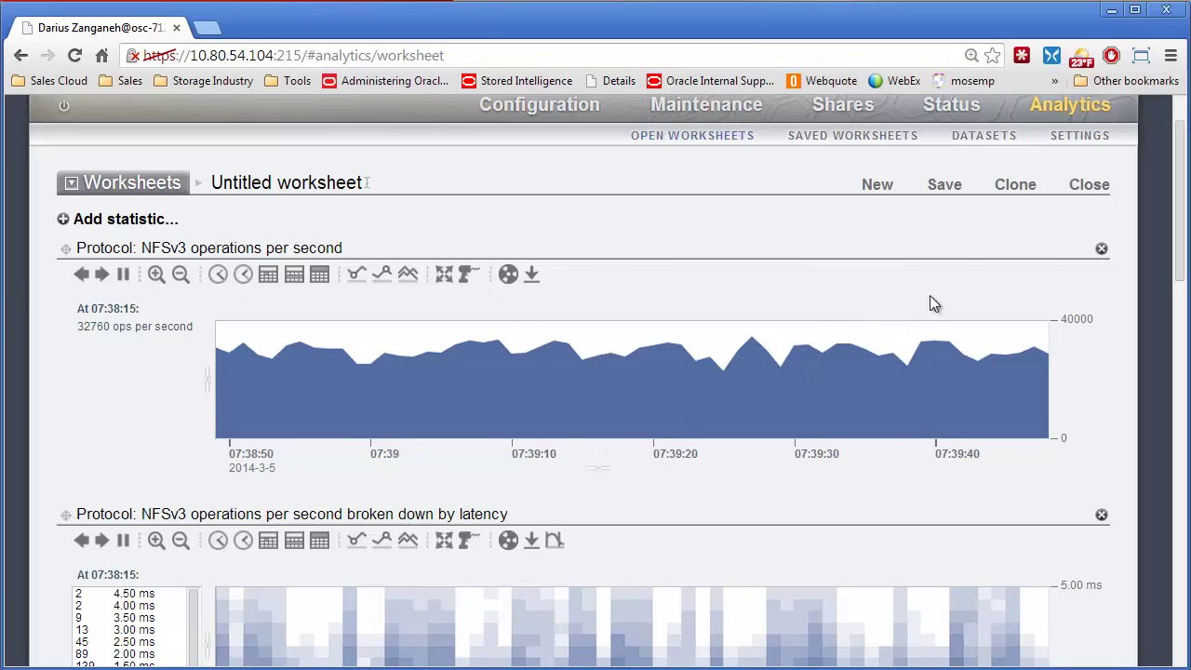
{"action": "scroll", "coordinate": [359, 471], "scroll_direction": "down", "scroll_amount": 1}
{"action": "scroll", "coordinate": [354, 481], "scroll_direction": "down", "scroll_amount": 6}
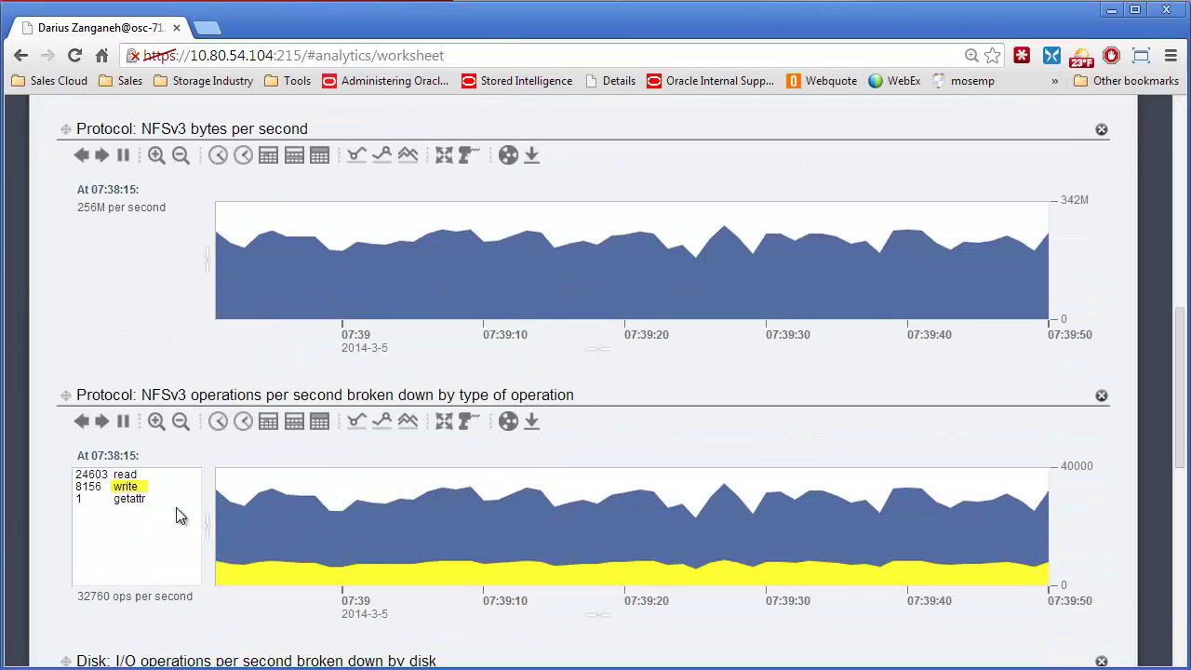
{"action": "scroll", "coordinate": [233, 516], "scroll_direction": "down", "scroll_amount": 2}
{"action": "scroll", "coordinate": [279, 494], "scroll_direction": "down", "scroll_amount": 2}
{"action": "scroll", "coordinate": [520, 415], "scroll_direction": "up", "scroll_amount": 5}
{"action": "scroll", "coordinate": [520, 415], "scroll_direction": "up", "scroll_amount": 10}
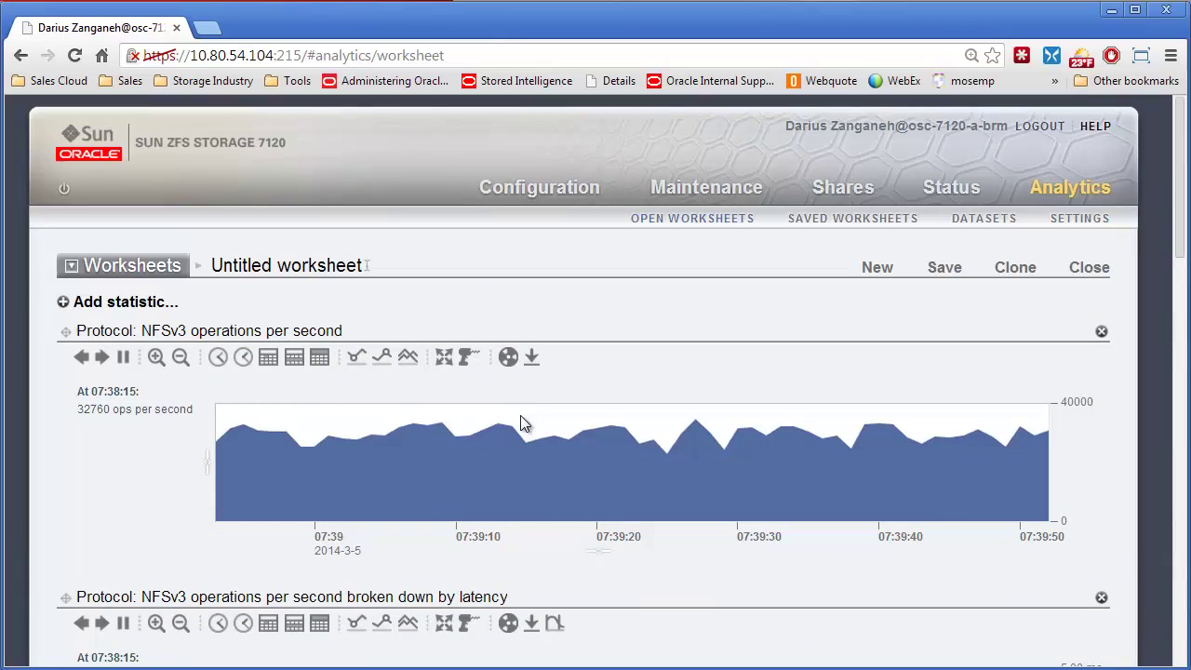
Step: In Shares > Projects > VMware > General, set synchronous write bias to Throughput and apply
{"action": "left_click", "coordinate": [843, 188]}
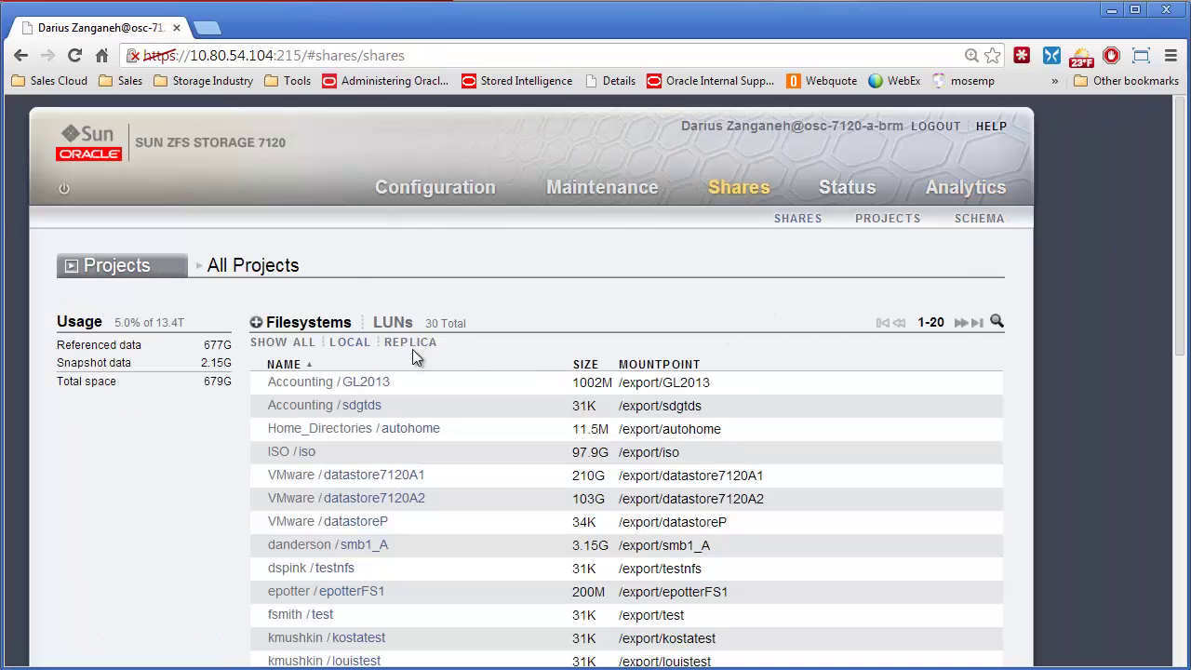
{"action": "left_click", "coordinate": [888, 218]}
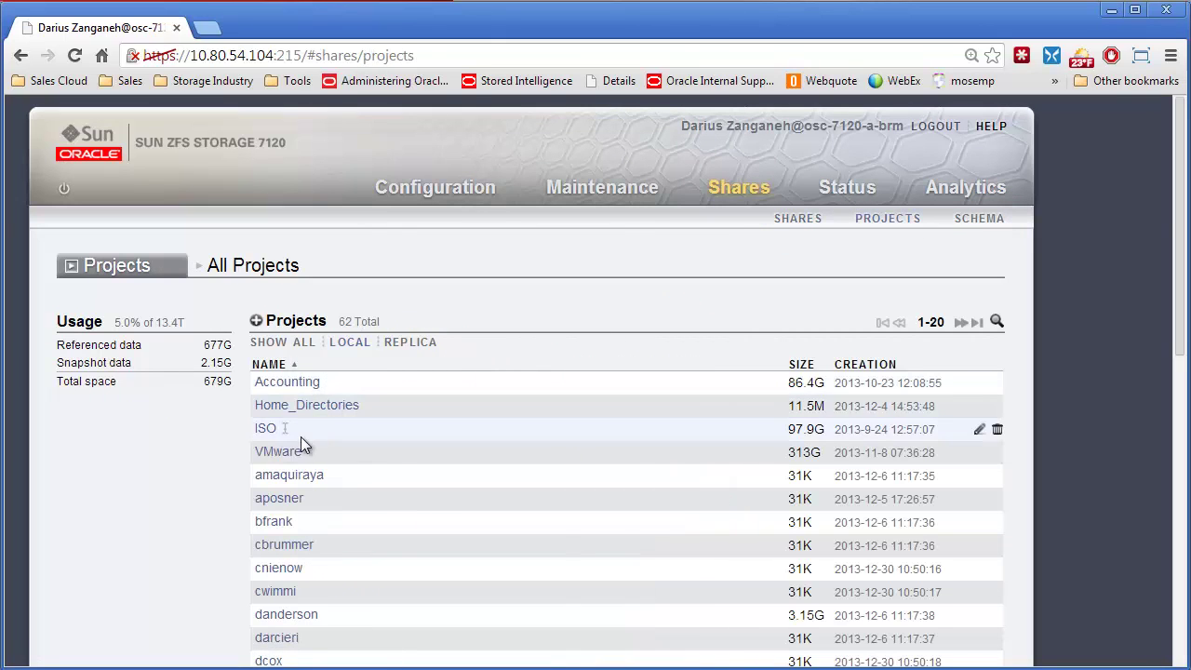
{"action": "left_click", "coordinate": [294, 451]}
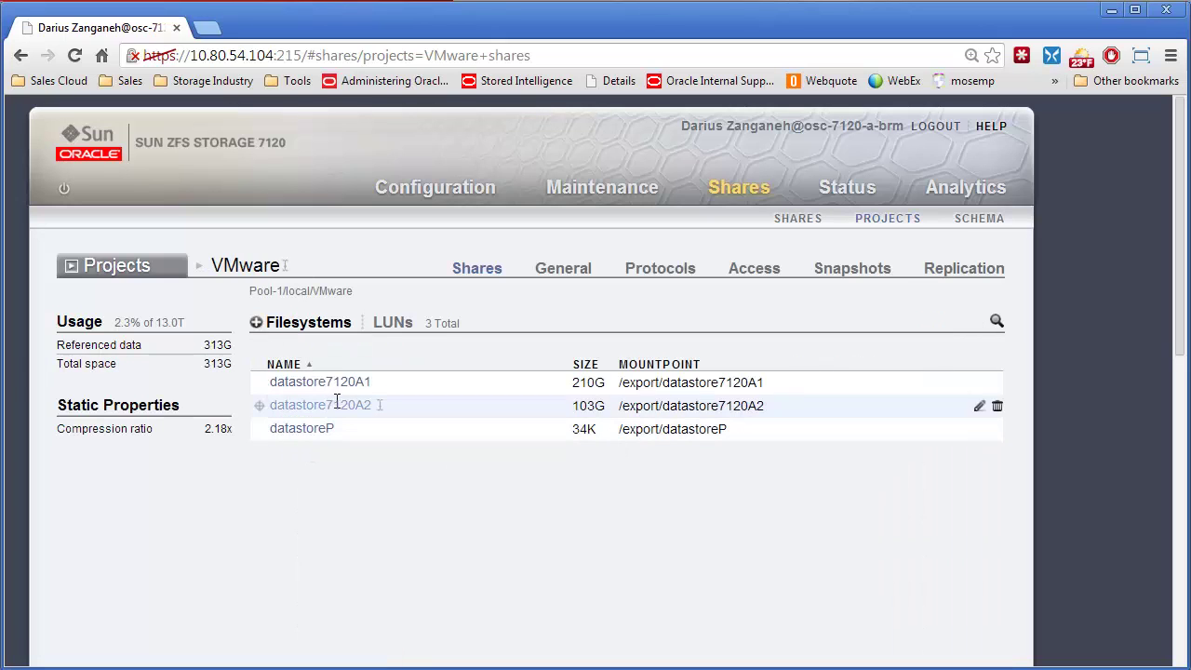
{"action": "left_click", "coordinate": [570, 270]}
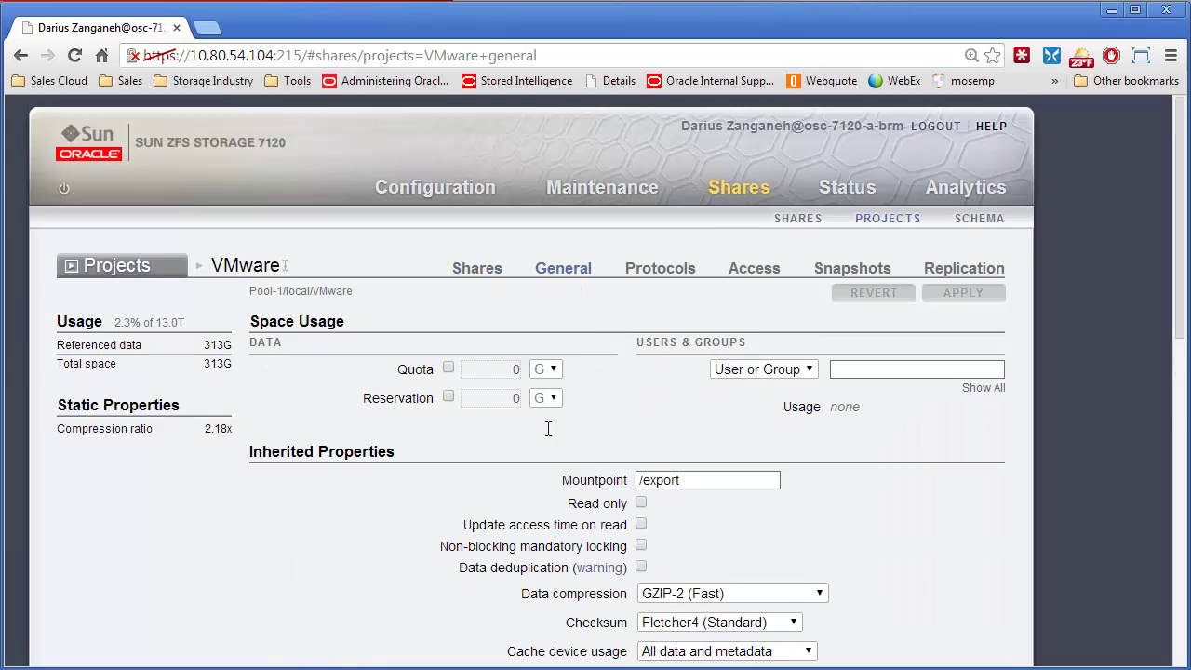
{"action": "scroll", "coordinate": [535, 438], "scroll_direction": "down", "scroll_amount": 2}
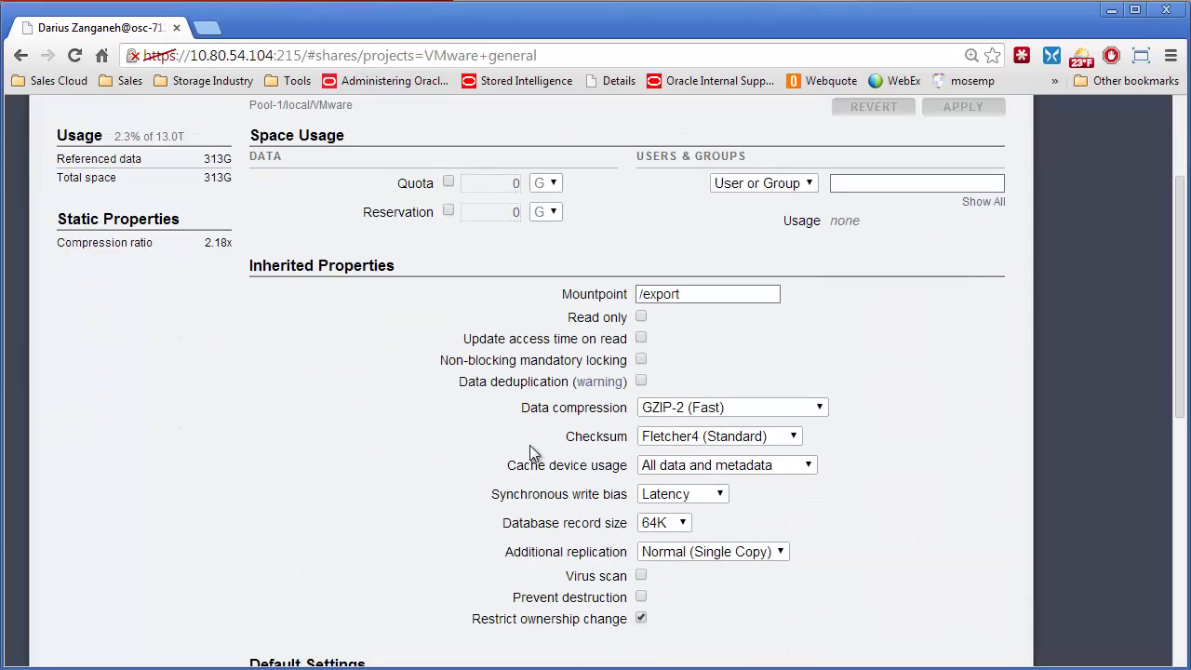
{"action": "left_click", "coordinate": [699, 494]}
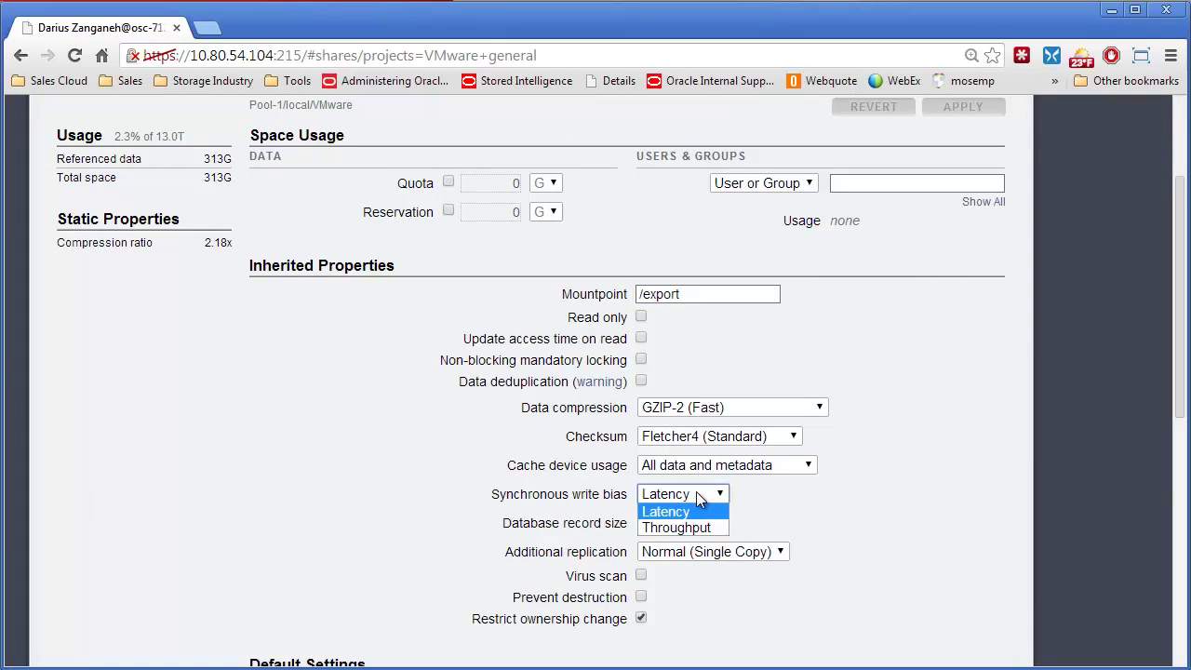
{"action": "left_click", "coordinate": [684, 524]}
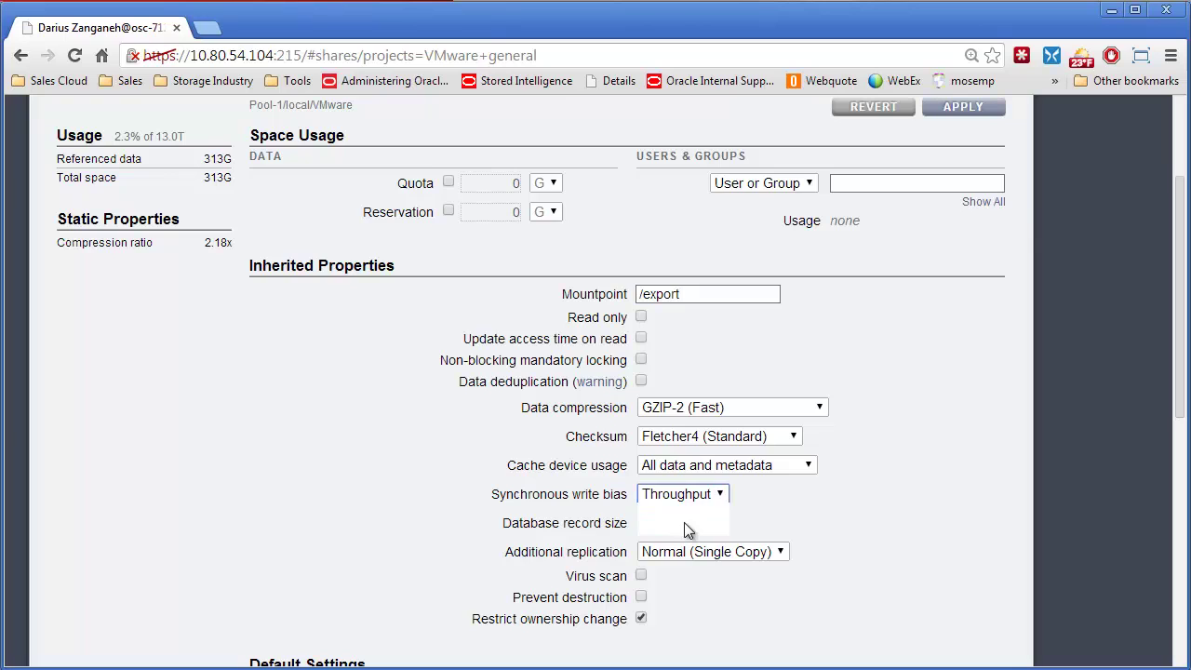
{"action": "left_click", "coordinate": [977, 111]}
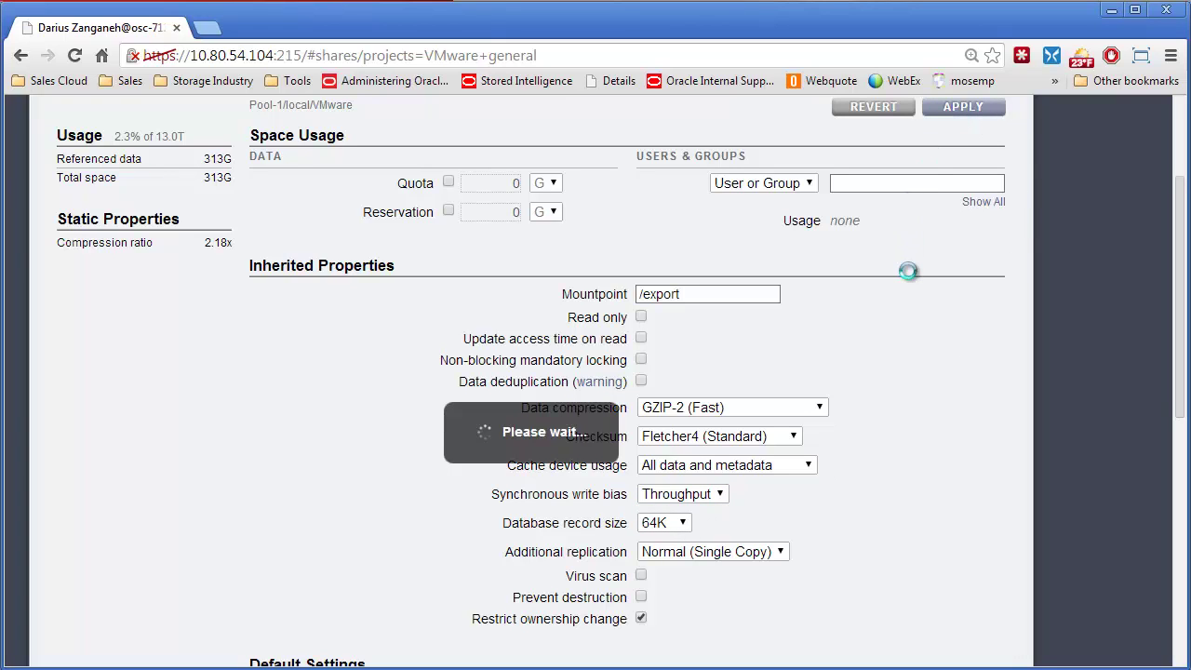
{"action": "scroll", "coordinate": [889, 274], "scroll_direction": "up", "scroll_amount": 2}
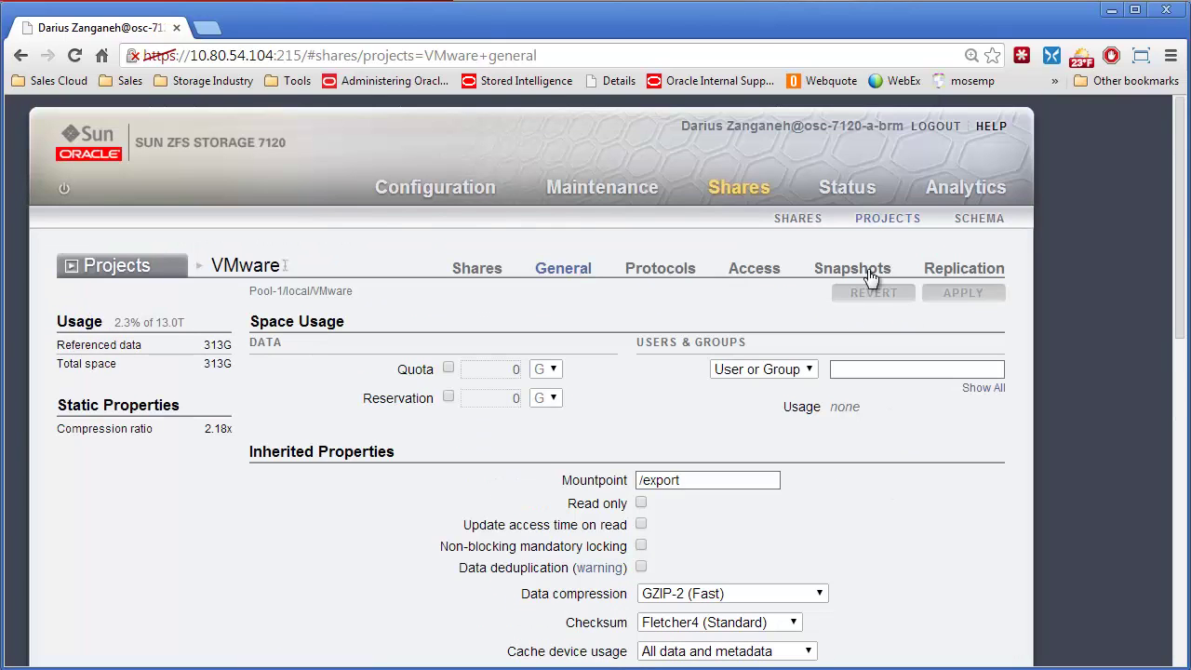
Step: Back in the worksheet, read chart values at 07:40:18, 07:39:51 and 07:40:27
{"action": "left_click", "coordinate": [968, 190]}
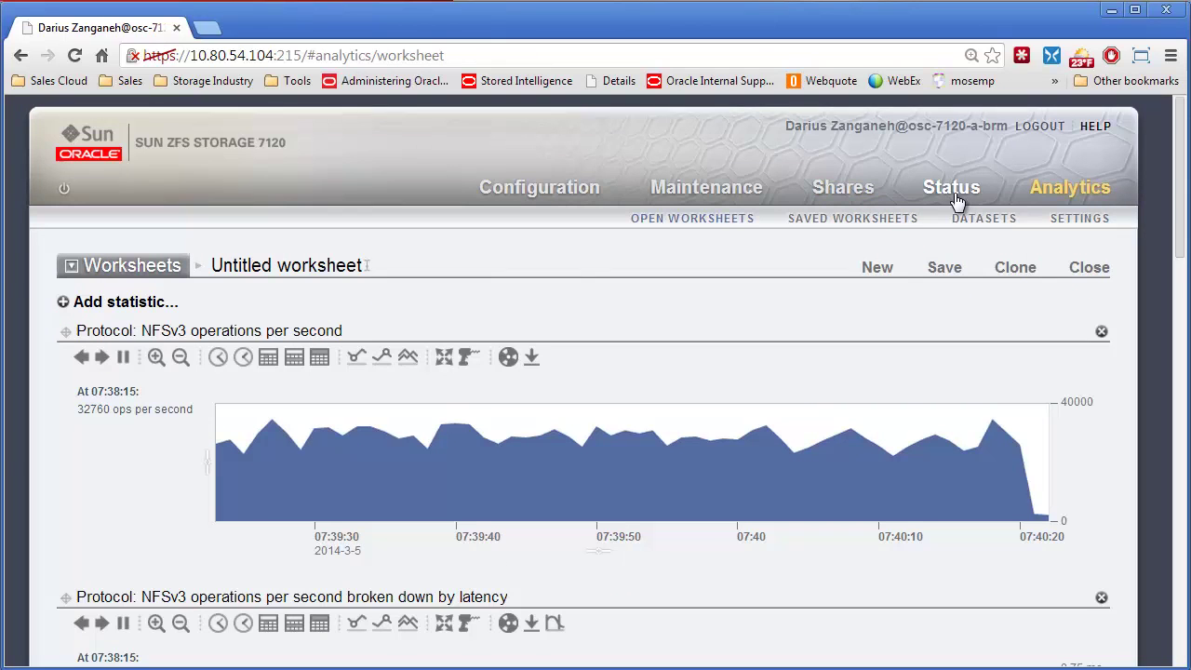
{"action": "scroll", "coordinate": [785, 363], "scroll_direction": "down", "scroll_amount": 2}
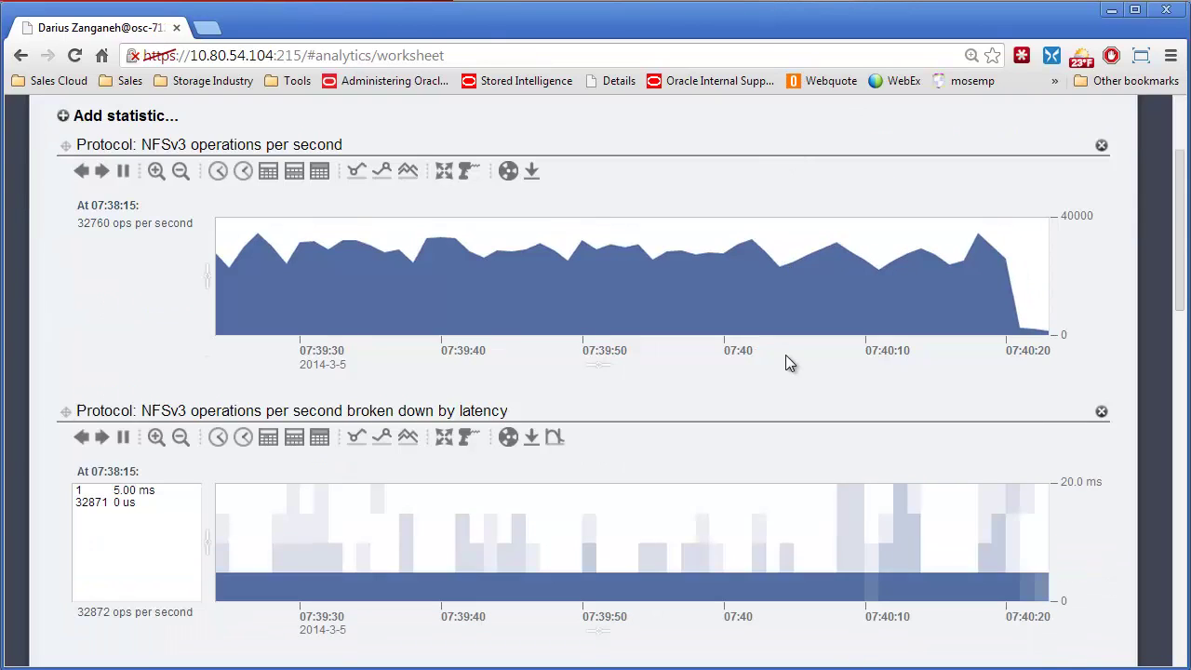
{"action": "left_click", "coordinate": [968, 260]}
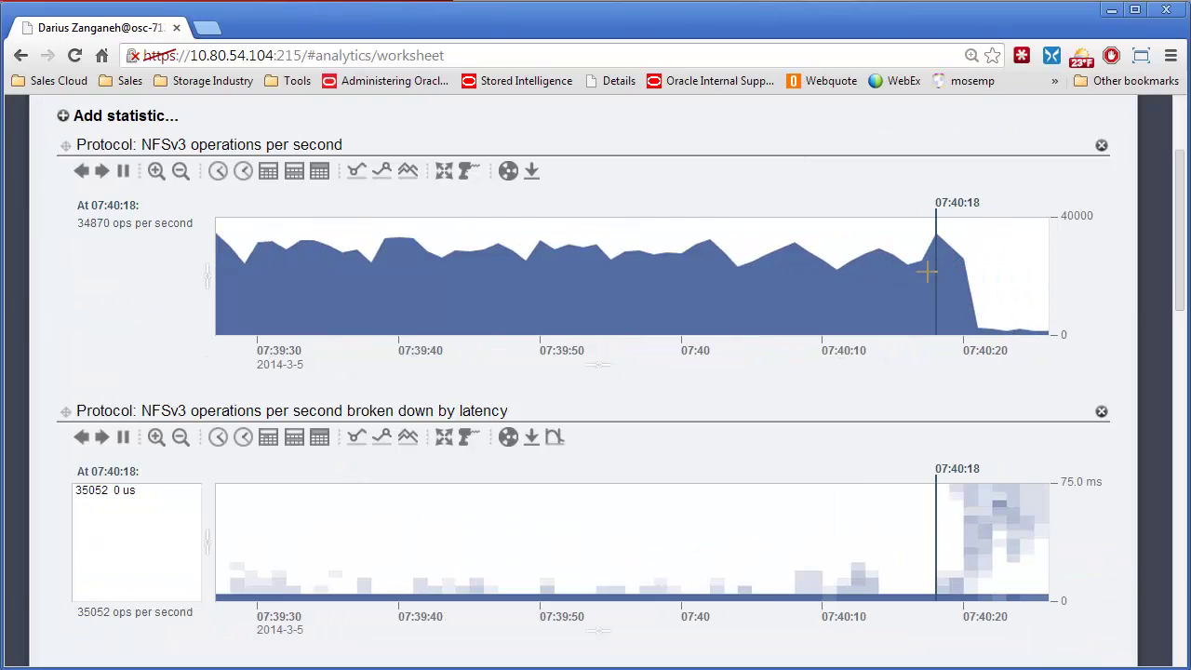
{"action": "scroll", "coordinate": [907, 328], "scroll_direction": "down", "scroll_amount": 2}
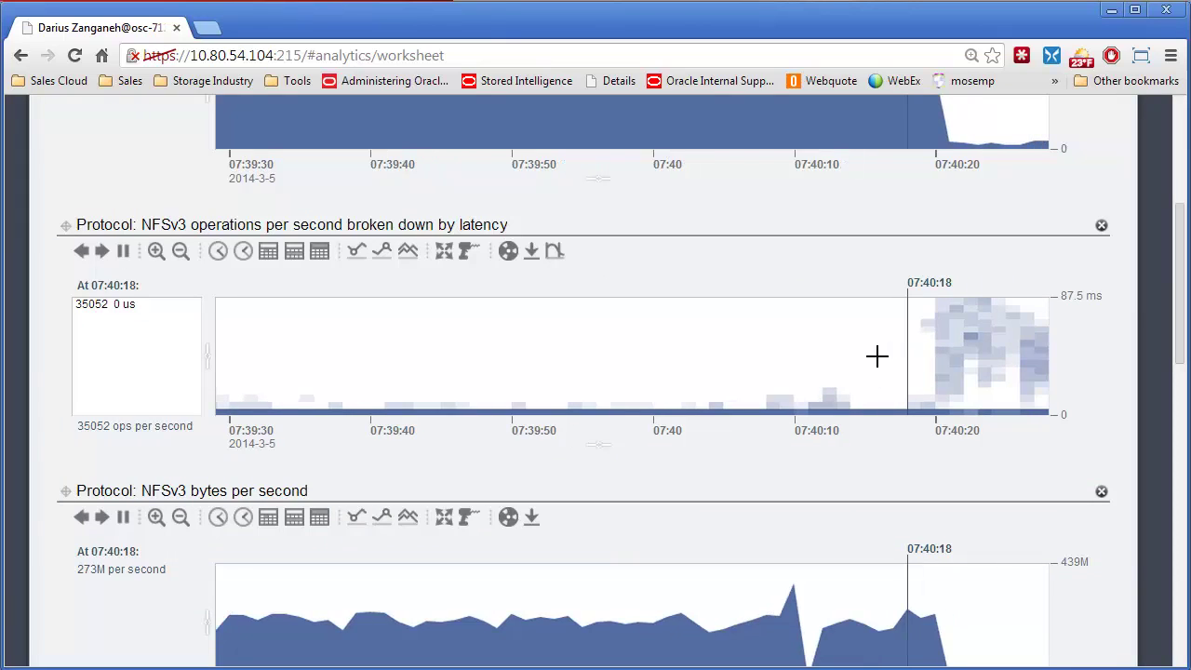
{"action": "left_click", "coordinate": [600, 373]}
{"action": "left_click", "coordinate": [956, 332]}
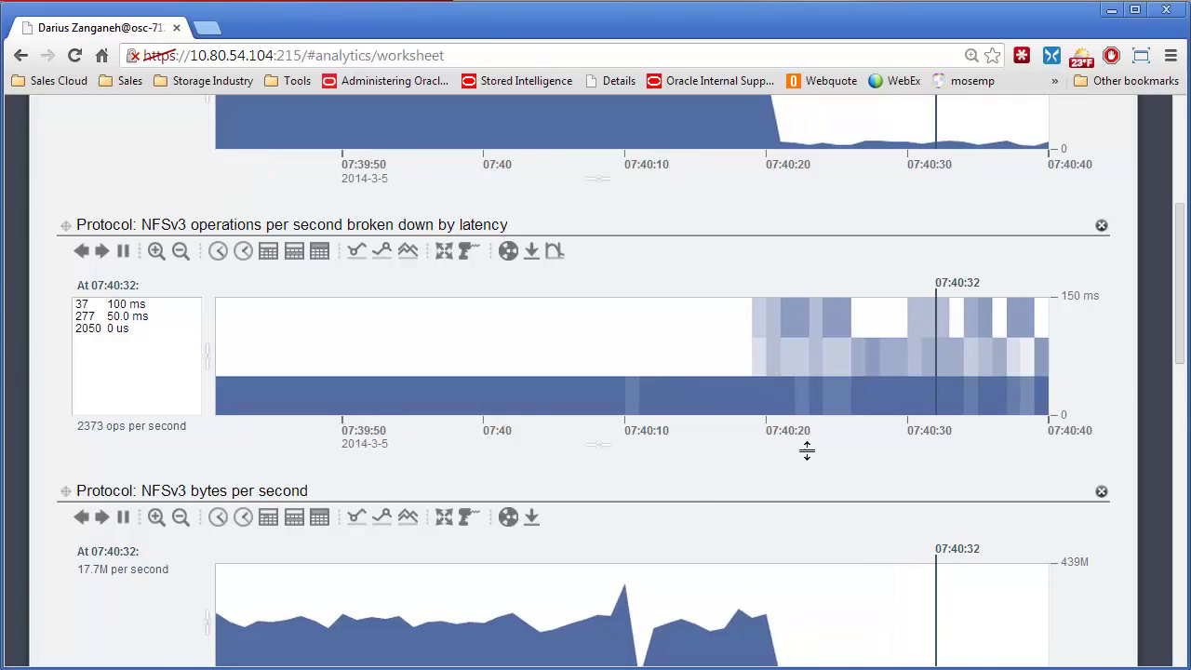
Step: Compare chart values at 07:40:19 and 07:40:28, before and after the collapse
{"action": "scroll", "coordinate": [733, 480], "scroll_direction": "down", "scroll_amount": 1}
{"action": "scroll", "coordinate": [732, 481], "scroll_direction": "down", "scroll_amount": 2}
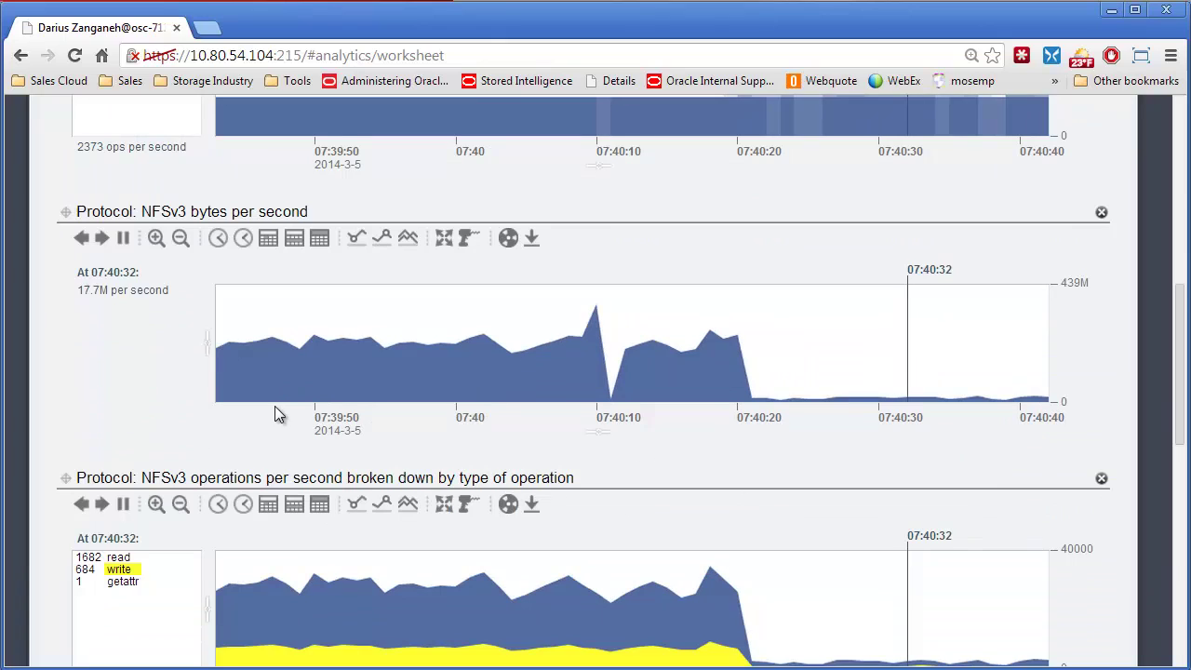
{"action": "left_click", "coordinate": [676, 345]}
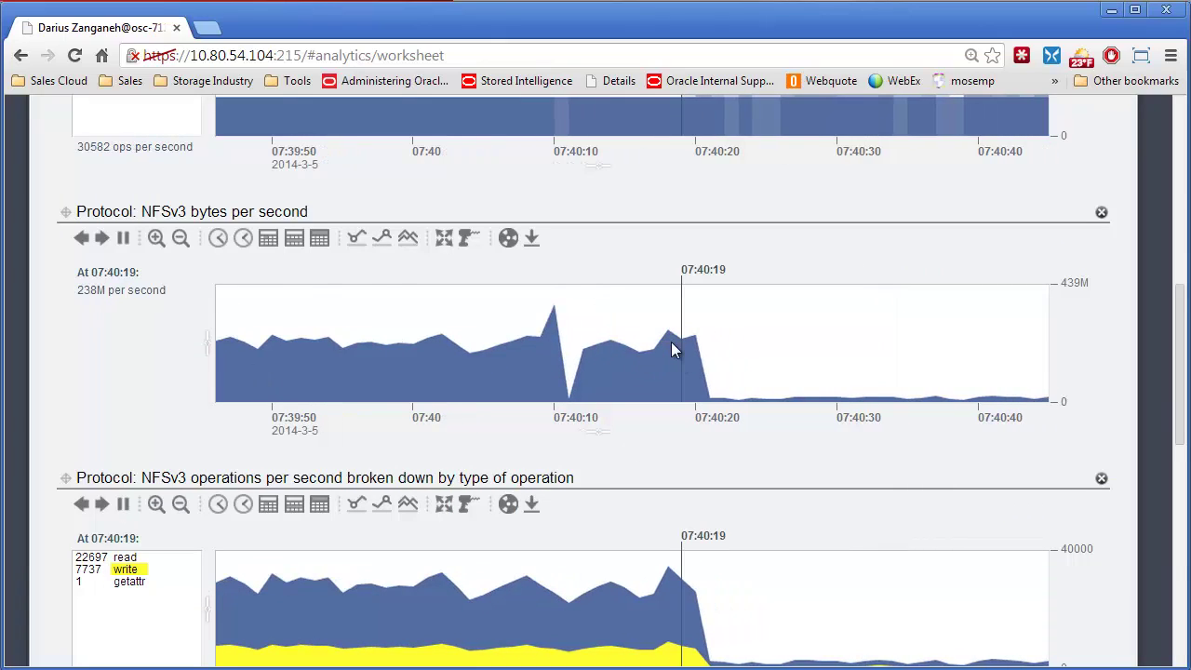
{"action": "left_click", "coordinate": [805, 347]}
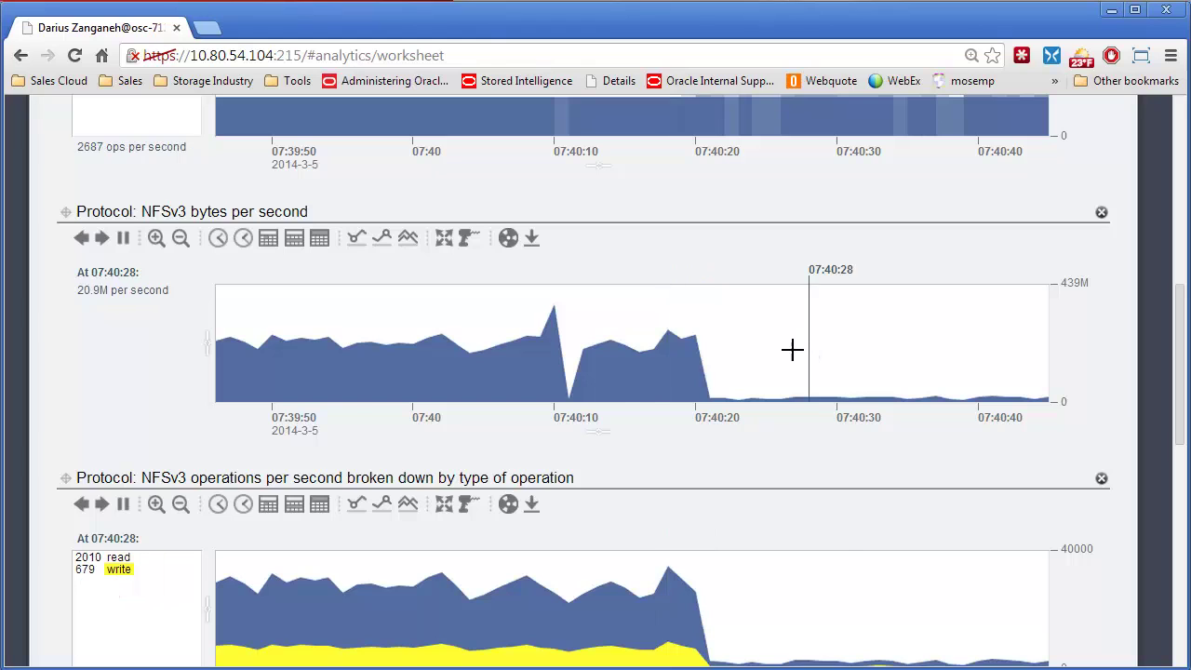
Step: Plot HDD 9 and HDD 1 individually on the Disk I/O chart
{"action": "scroll", "coordinate": [646, 405], "scroll_direction": "down", "scroll_amount": 3}
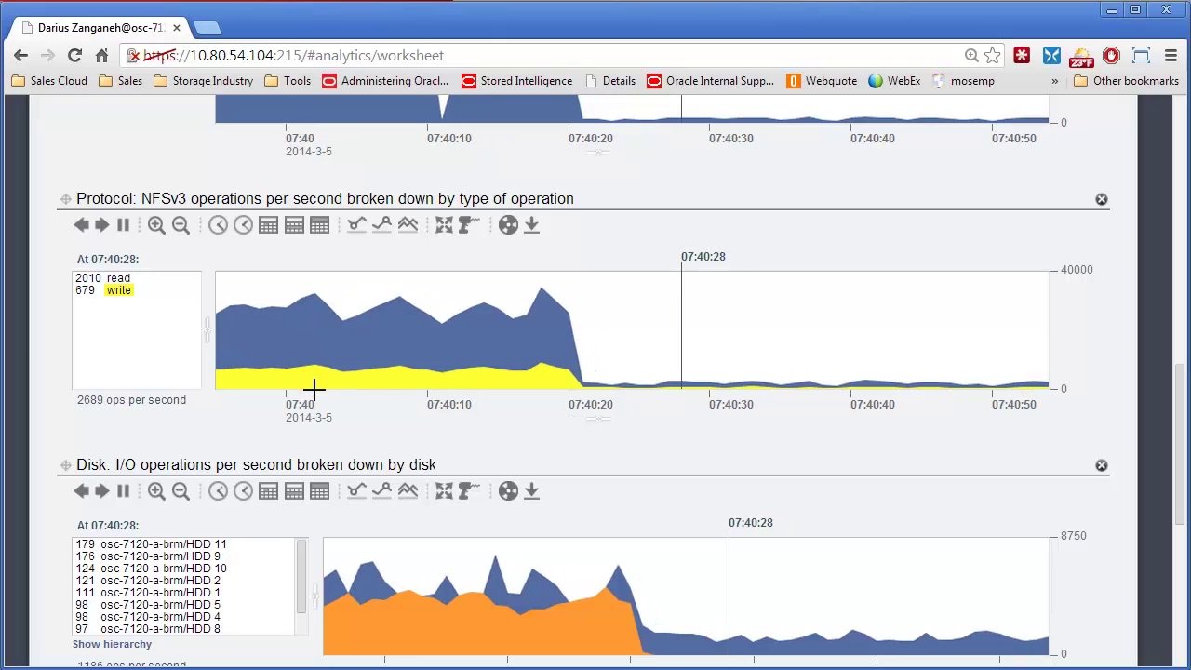
{"action": "scroll", "coordinate": [365, 393], "scroll_direction": "down", "scroll_amount": 2}
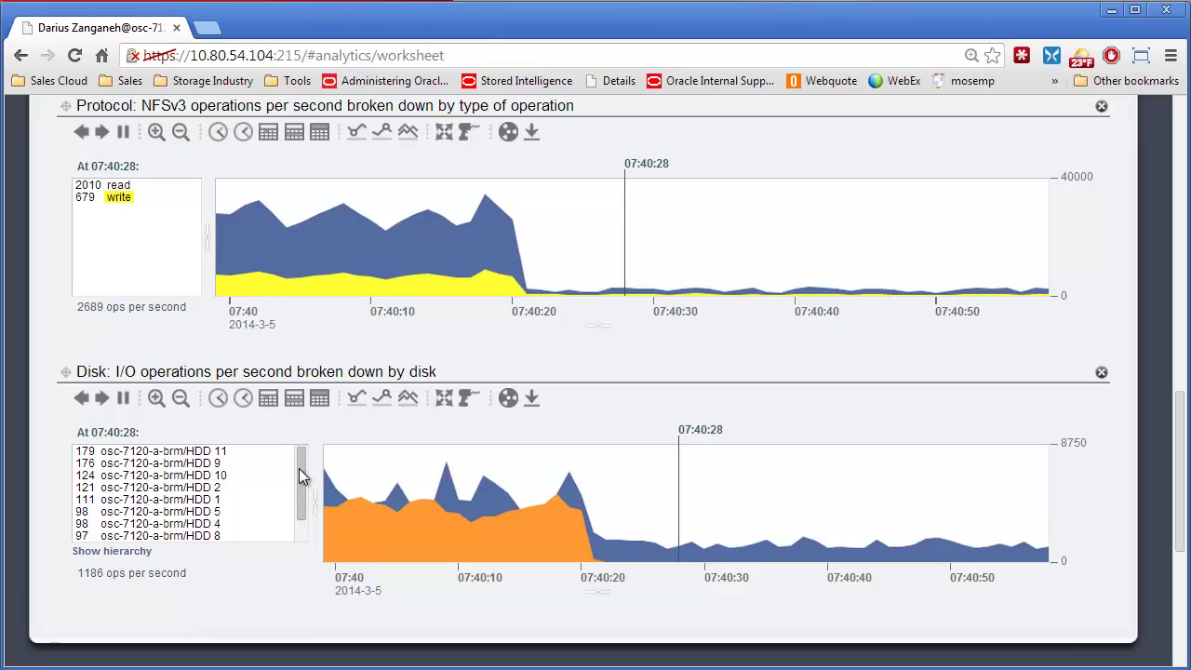
{"action": "mouse_move", "coordinate": [299, 468]}
{"action": "left_mouse_down"}
{"action": "mouse_move", "coordinate": [300, 495]}
{"action": "mouse_move", "coordinate": [299, 460]}
{"action": "left_mouse_up"}
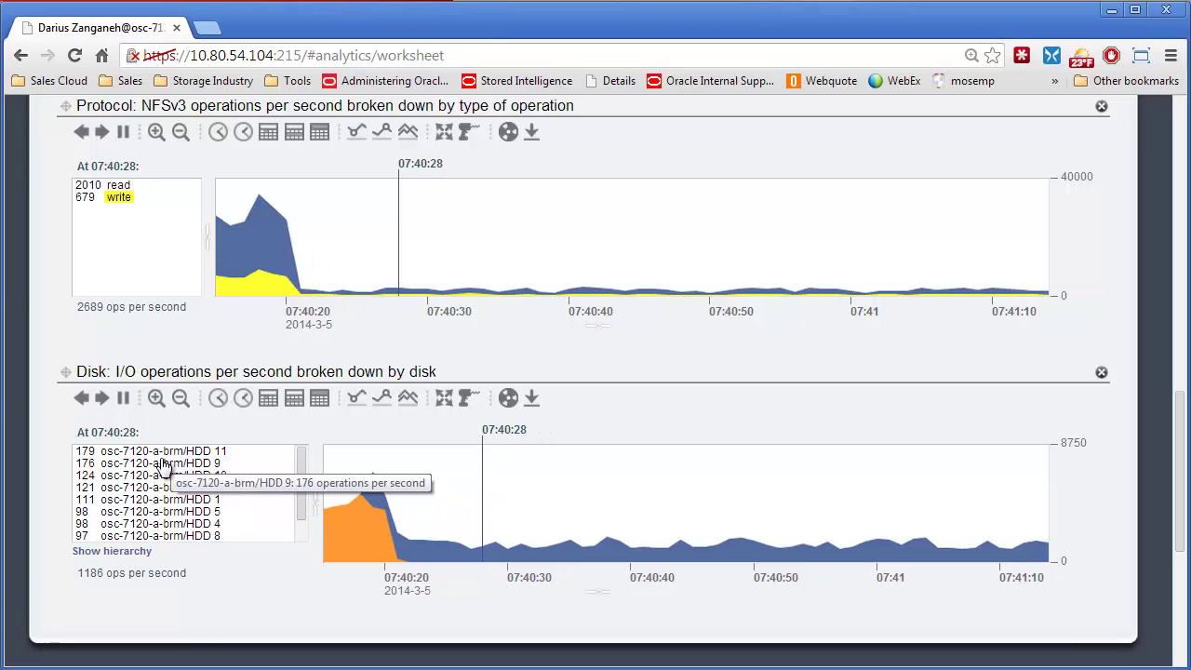
{"action": "left_click", "coordinate": [167, 464]}
{"action": "left_click", "coordinate": [167, 500]}
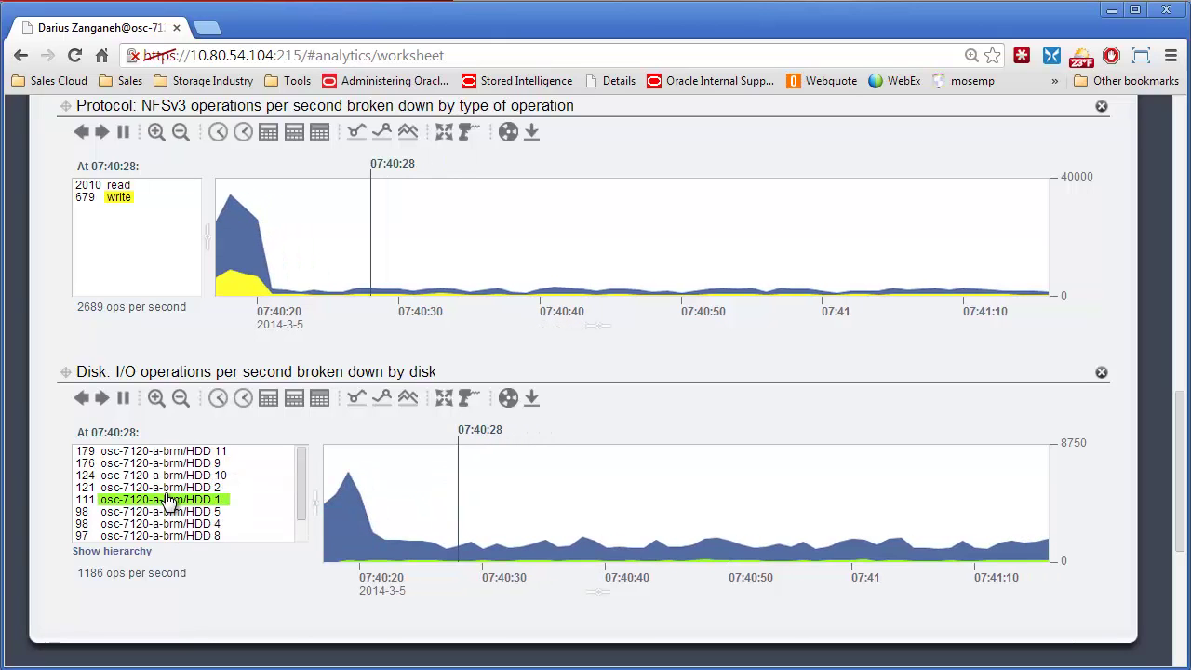
{"action": "scroll", "coordinate": [405, 443], "scroll_direction": "up", "scroll_amount": 6}
{"action": "scroll", "coordinate": [566, 374], "scroll_direction": "up", "scroll_amount": 2}
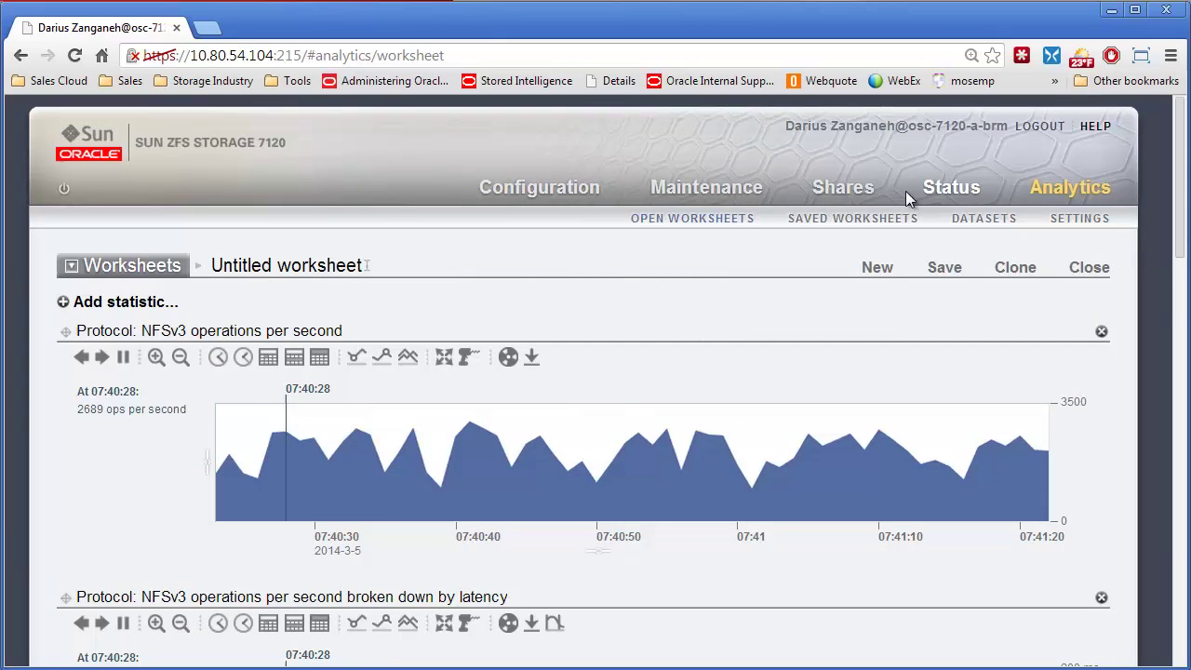
Step: Go to Shares > Projects and open the VMware project
{"action": "left_click", "coordinate": [851, 191]}
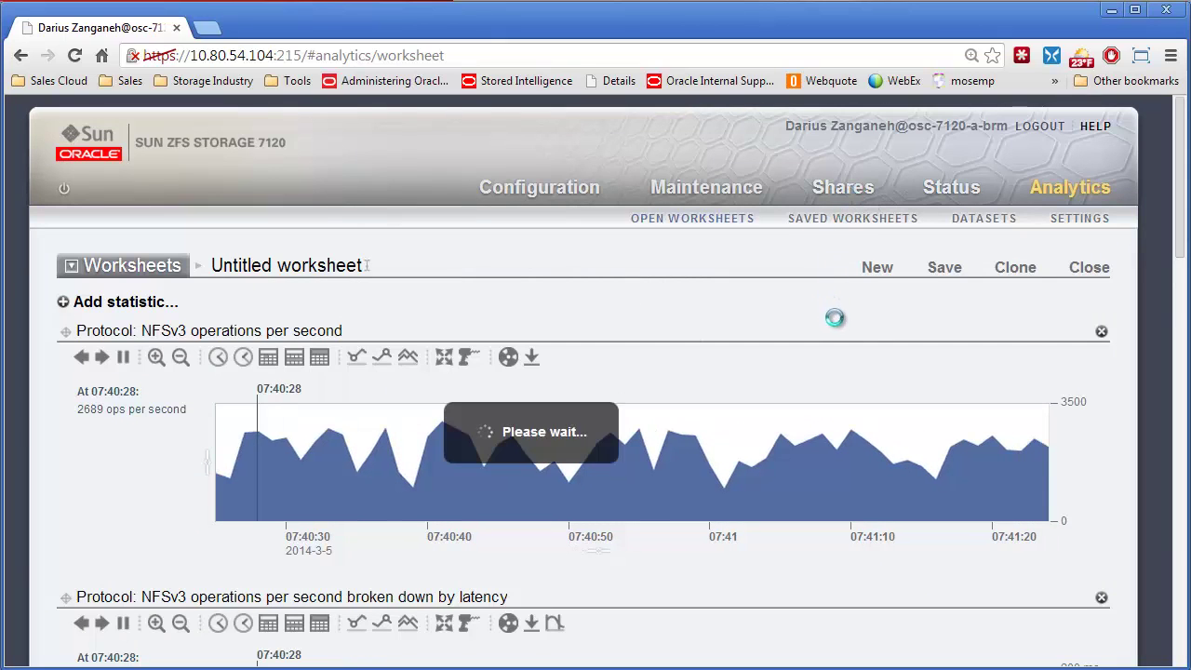
{"action": "scroll", "coordinate": [718, 380], "scroll_direction": "down", "scroll_amount": 2}
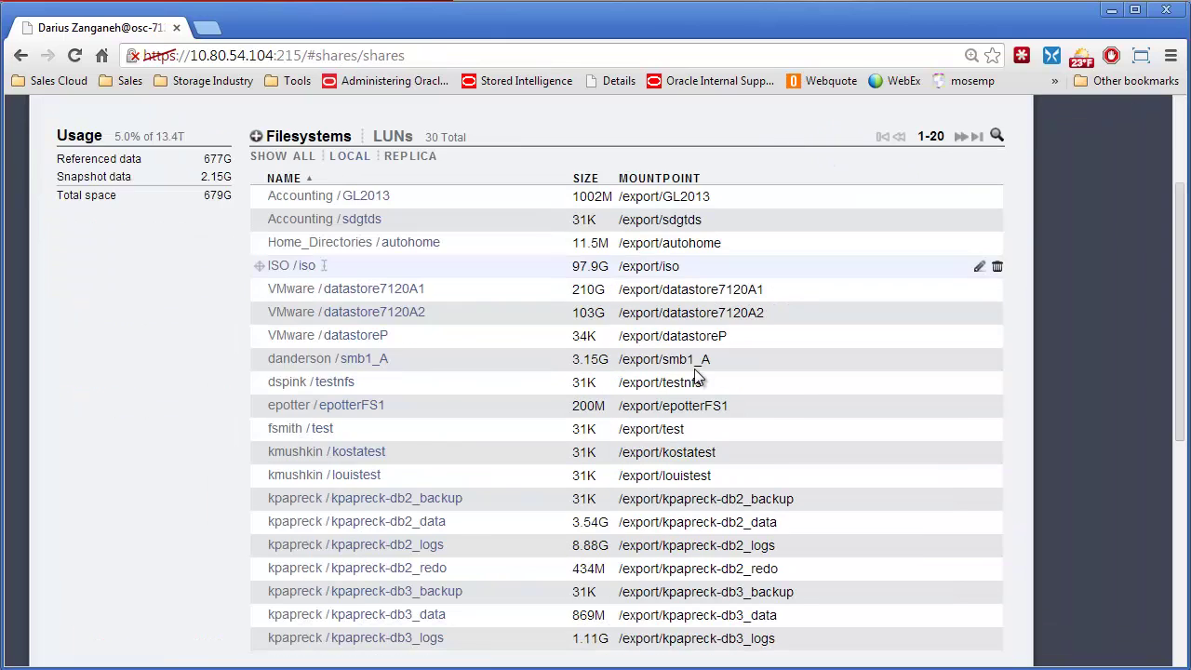
{"action": "scroll", "coordinate": [698, 377], "scroll_direction": "down", "scroll_amount": 1}
{"action": "scroll", "coordinate": [689, 367], "scroll_direction": "up", "scroll_amount": 2}
{"action": "scroll", "coordinate": [778, 300], "scroll_direction": "up", "scroll_amount": 3}
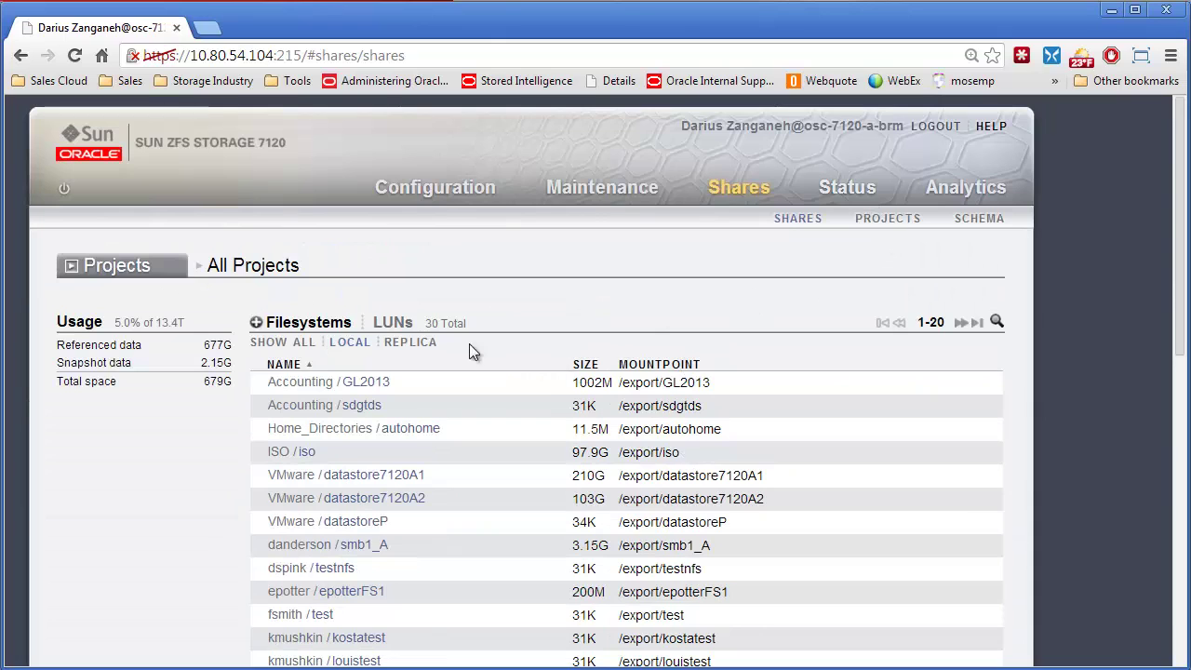
{"action": "left_click", "coordinate": [880, 220]}
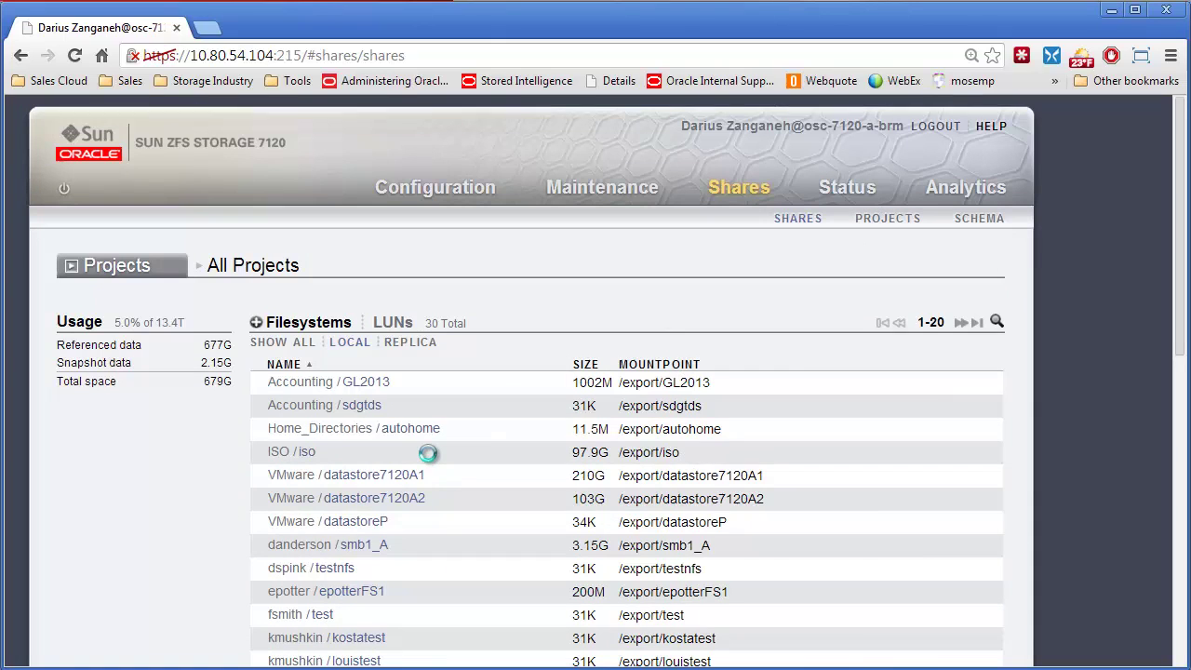
{"action": "left_click", "coordinate": [304, 454]}
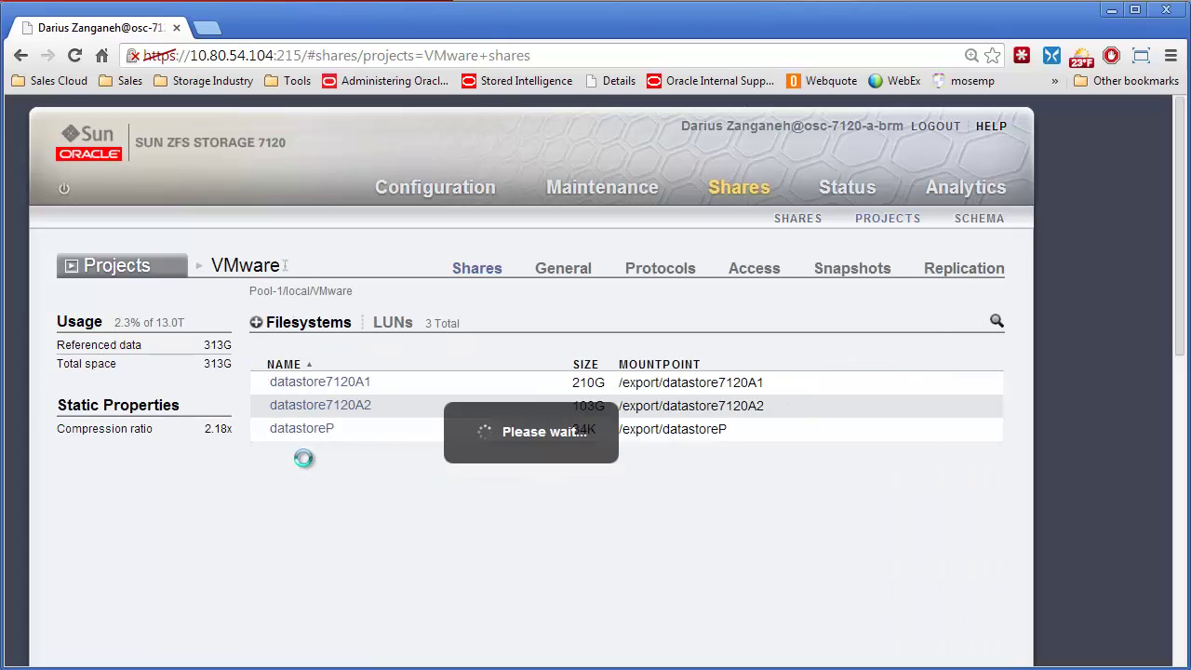
Step: Set its synchronous write bias to Latency, apply, and return to Analytics
{"action": "left_click", "coordinate": [578, 273]}
{"action": "scroll", "coordinate": [647, 502], "scroll_direction": "down", "scroll_amount": 3}
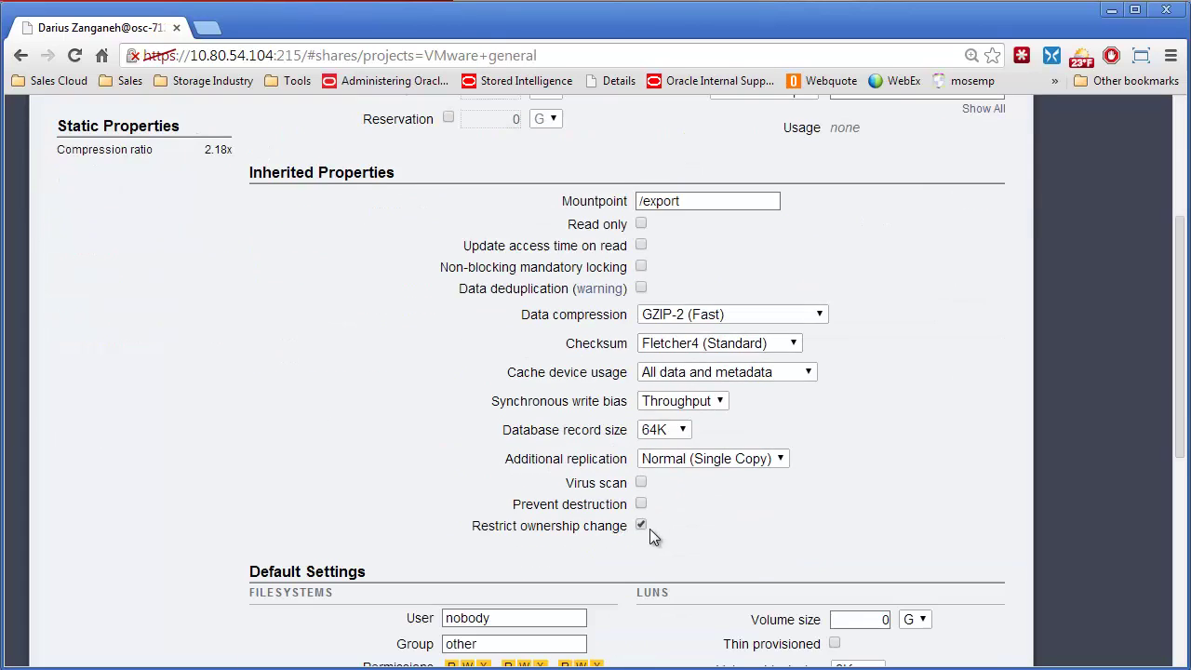
{"action": "left_click", "coordinate": [679, 401]}
{"action": "left_click", "coordinate": [657, 420]}
{"action": "scroll", "coordinate": [854, 291], "scroll_direction": "up", "scroll_amount": 3}
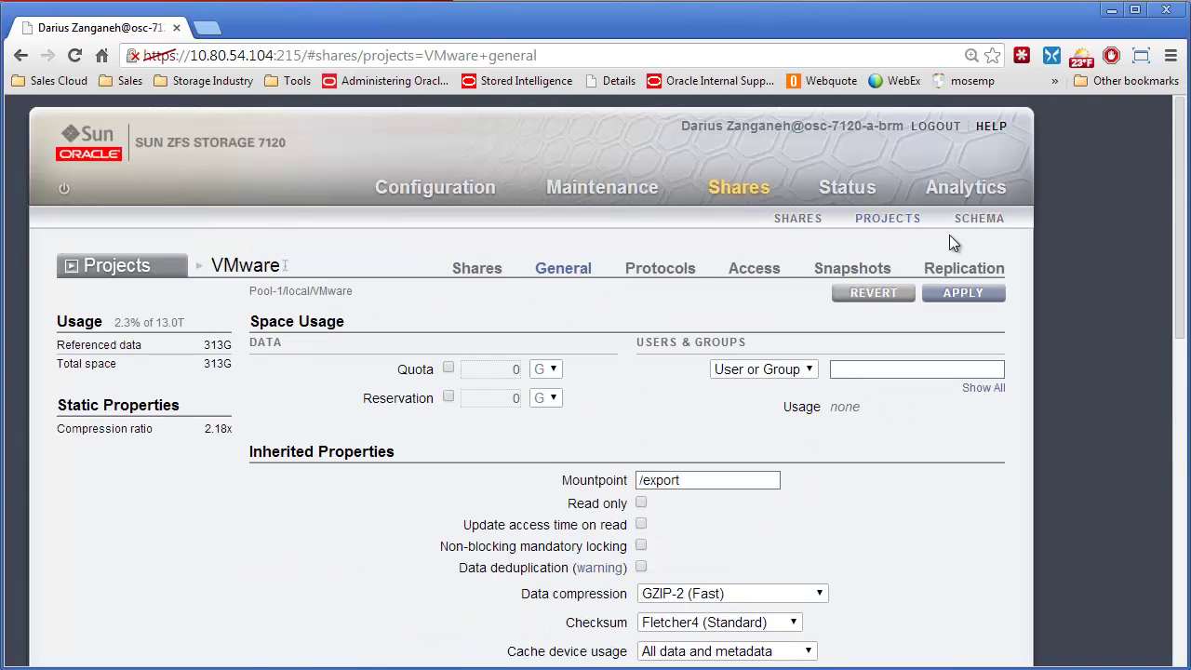
{"action": "left_click", "coordinate": [962, 293]}
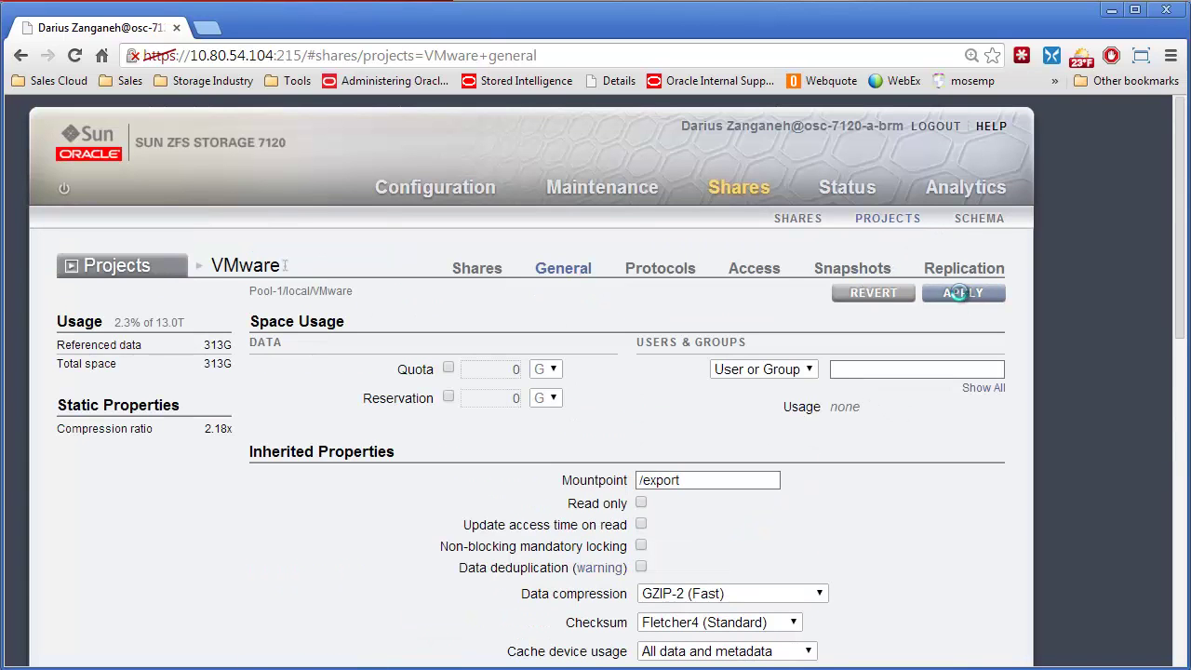
{"action": "left_click", "coordinate": [951, 200]}
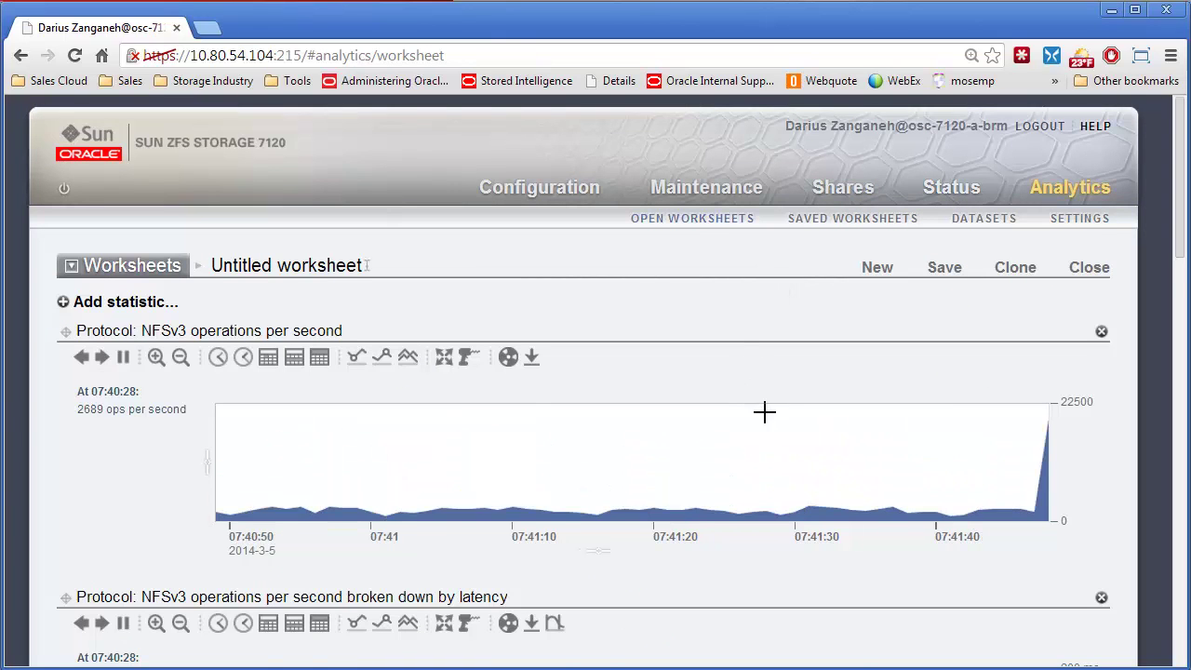
Step: Mark 07:41:50 on the NFSv3 graph and scroll through the NFSv3 and Disk charts
{"action": "scroll", "coordinate": [768, 411], "scroll_direction": "down", "scroll_amount": 1}
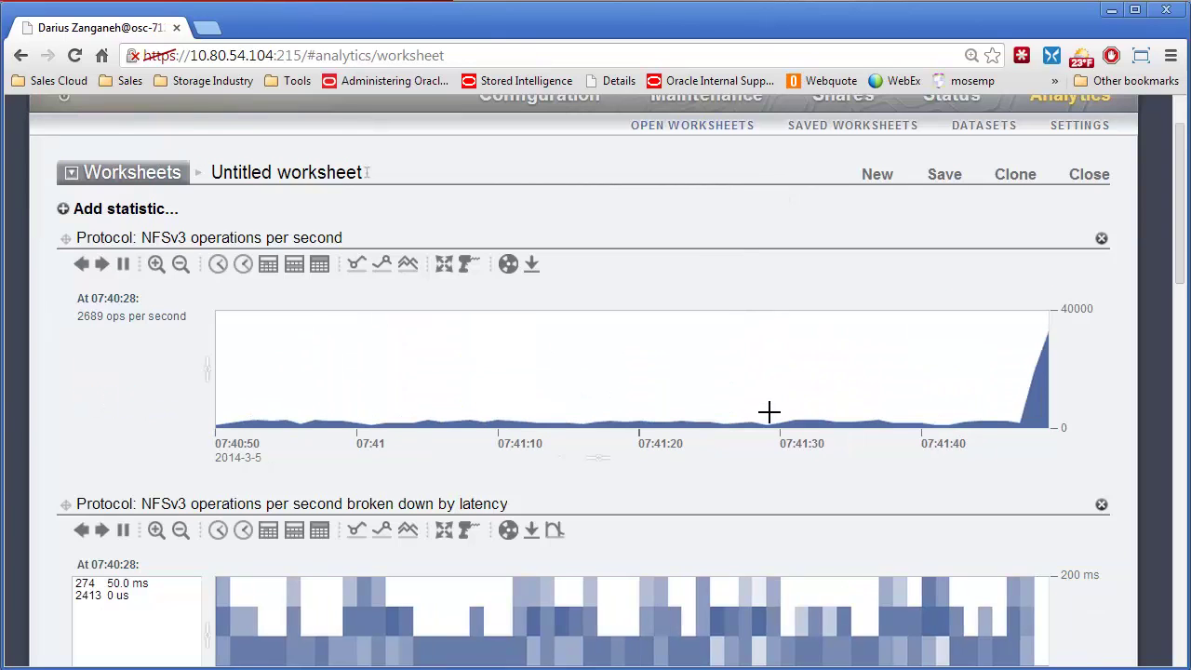
{"action": "left_click", "coordinate": [1038, 352]}
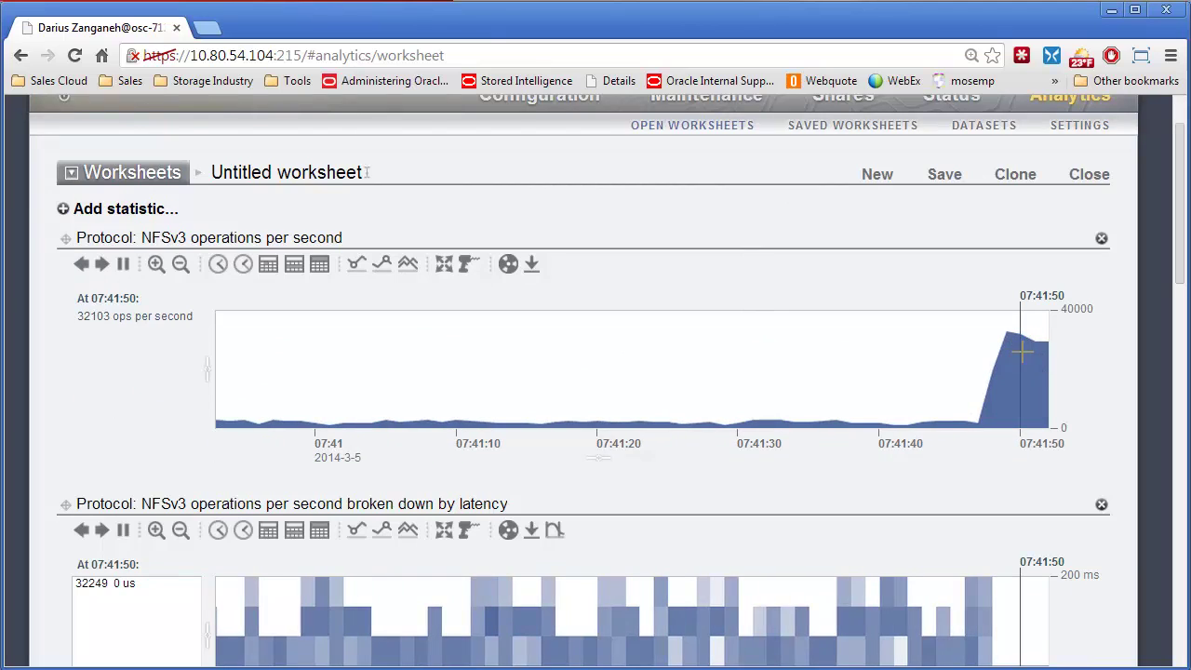
{"action": "scroll", "coordinate": [725, 465], "scroll_direction": "down", "scroll_amount": 2}
{"action": "scroll", "coordinate": [700, 445], "scroll_direction": "down", "scroll_amount": 2}
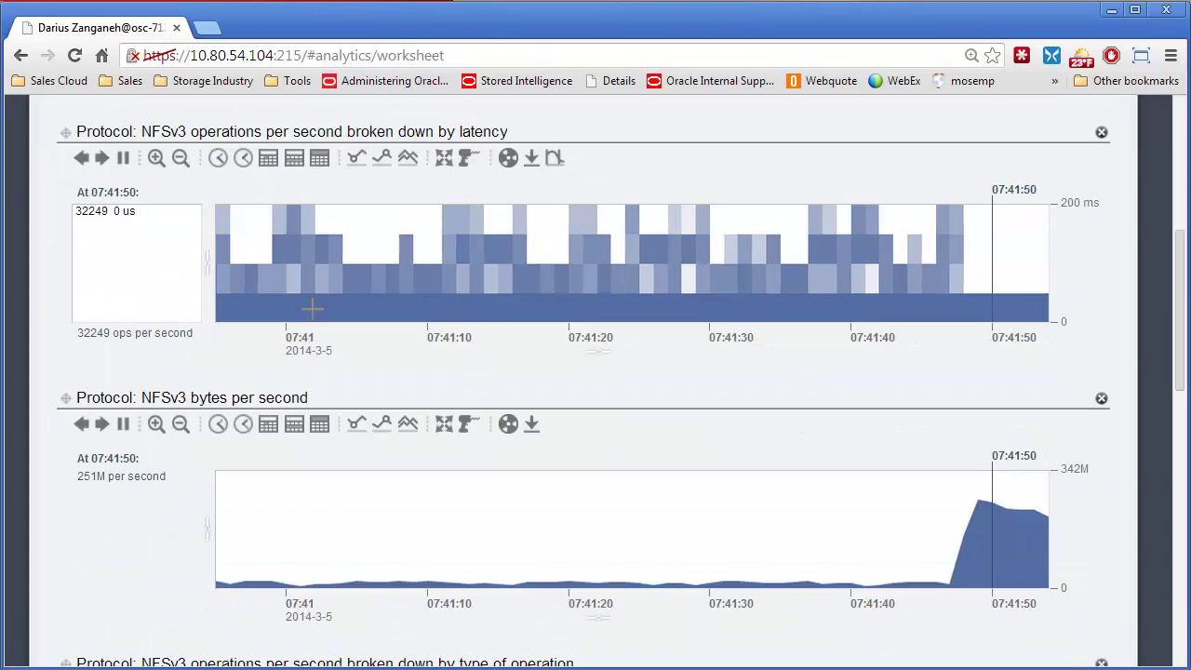
{"action": "scroll", "coordinate": [558, 270], "scroll_direction": "down", "scroll_amount": 2}
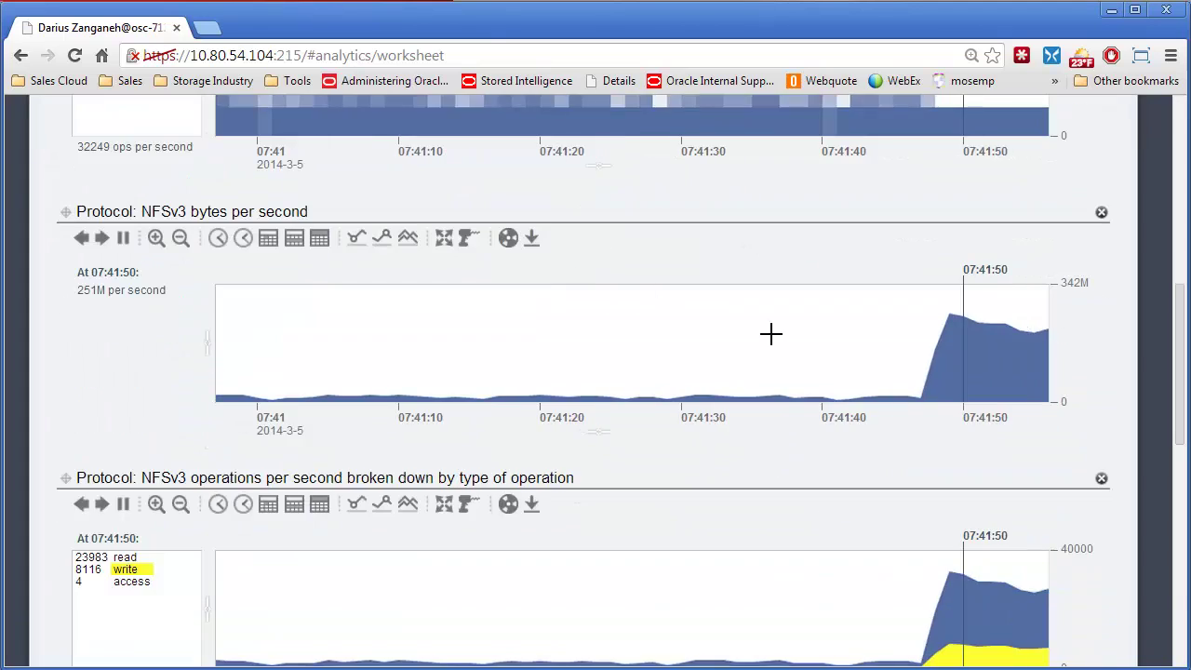
{"action": "scroll", "coordinate": [261, 279], "scroll_direction": "down", "scroll_amount": 2}
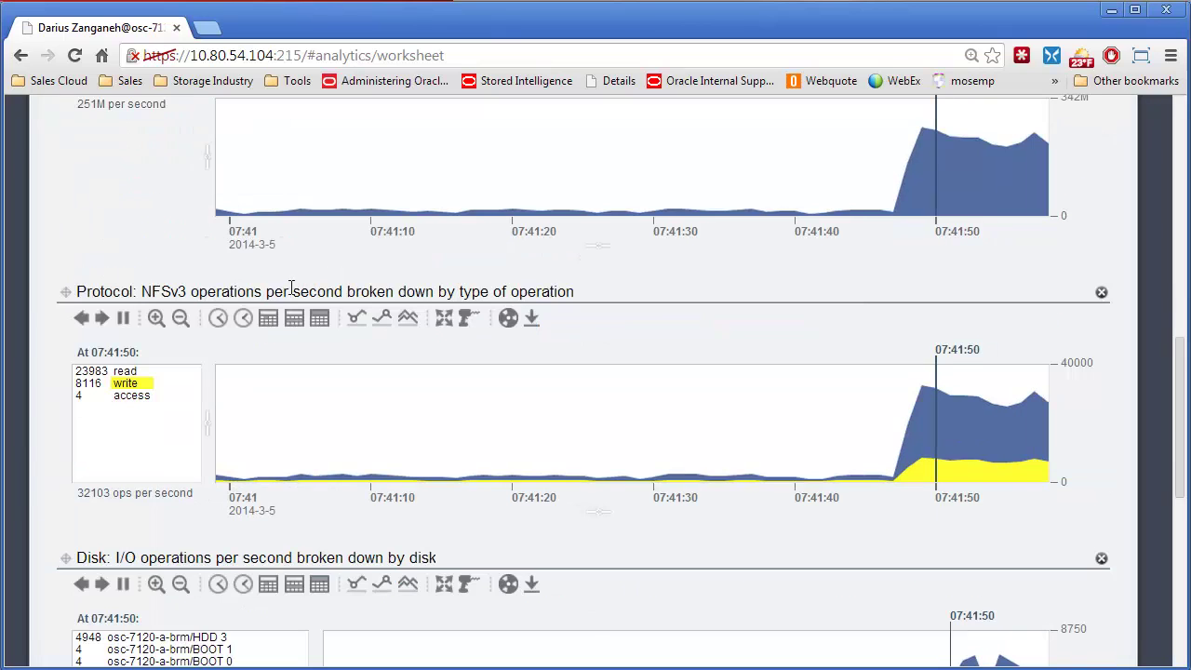
{"action": "scroll", "coordinate": [232, 321], "scroll_direction": "down", "scroll_amount": 1}
{"action": "scroll", "coordinate": [290, 291], "scroll_direction": "down", "scroll_amount": 1}
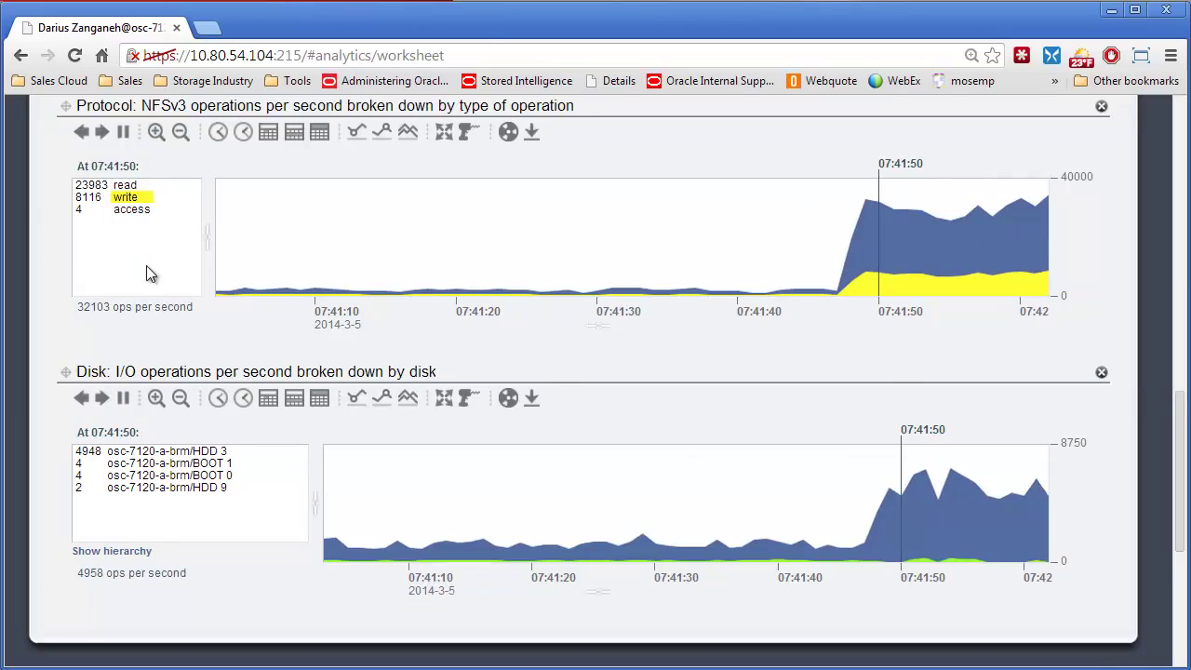
{"action": "scroll", "coordinate": [244, 371], "scroll_direction": "down", "scroll_amount": 1}
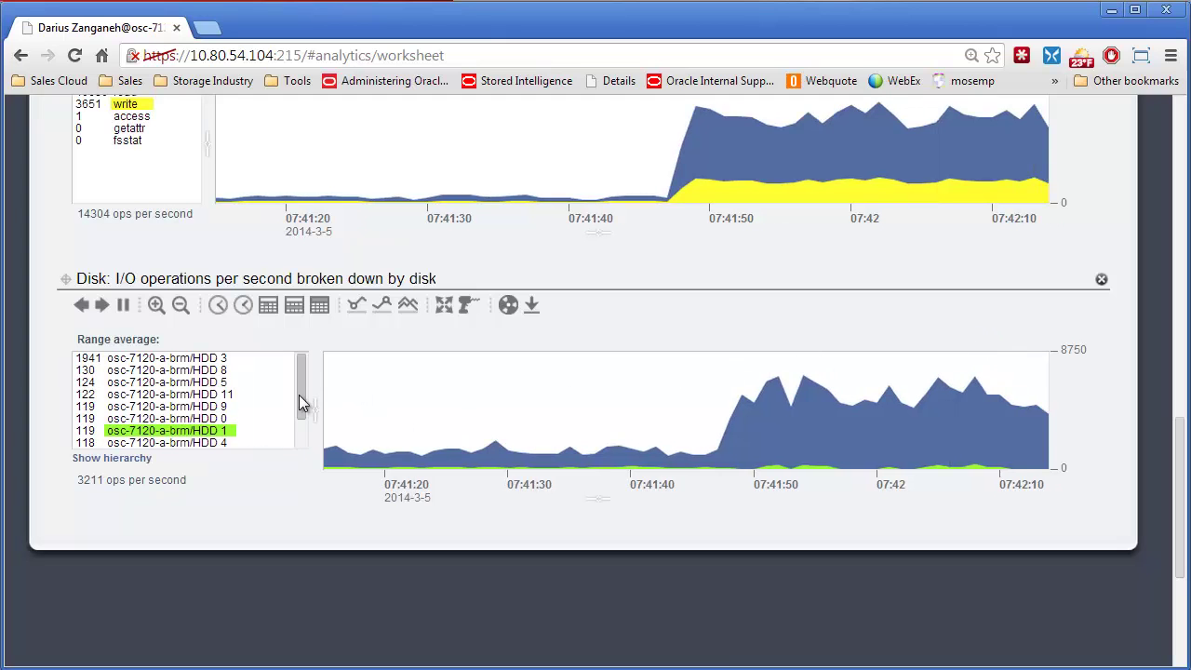
{"action": "left_click_drag", "start_coordinate": [301, 404], "coordinate": [302, 443]}
{"action": "scroll", "coordinate": [545, 394], "scroll_direction": "up", "scroll_amount": 15}
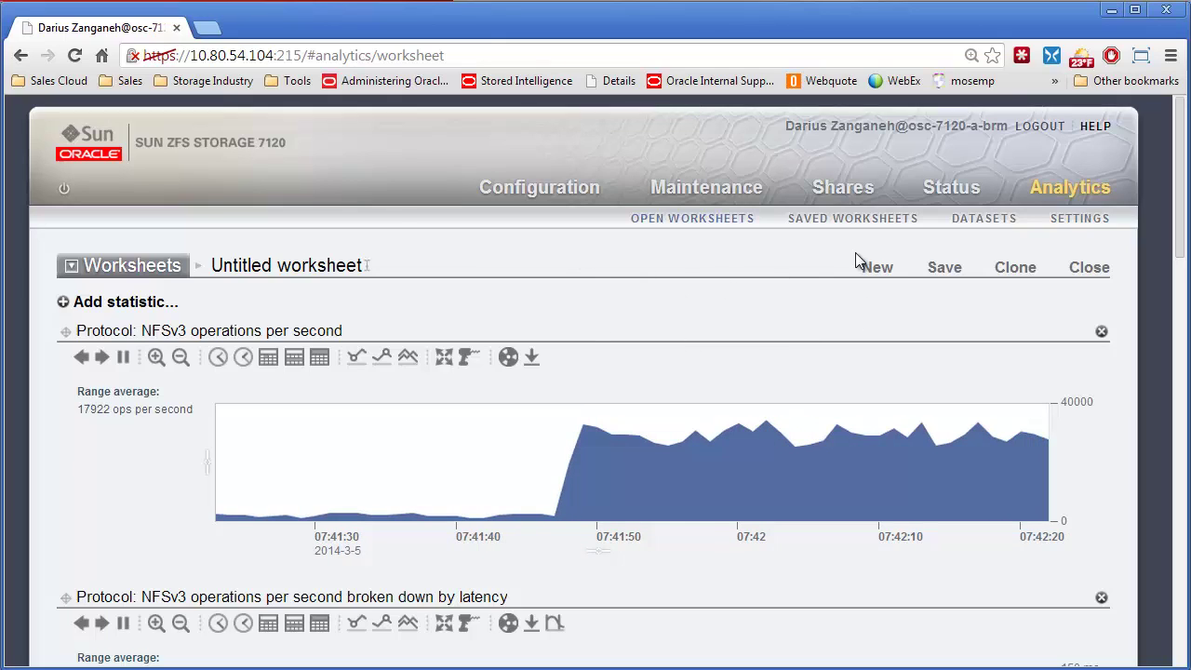
Step: Inspect Pool-1's mirrored layout and allocation under Configuration > Storage, then return to Status
{"action": "left_click", "coordinate": [590, 189]}
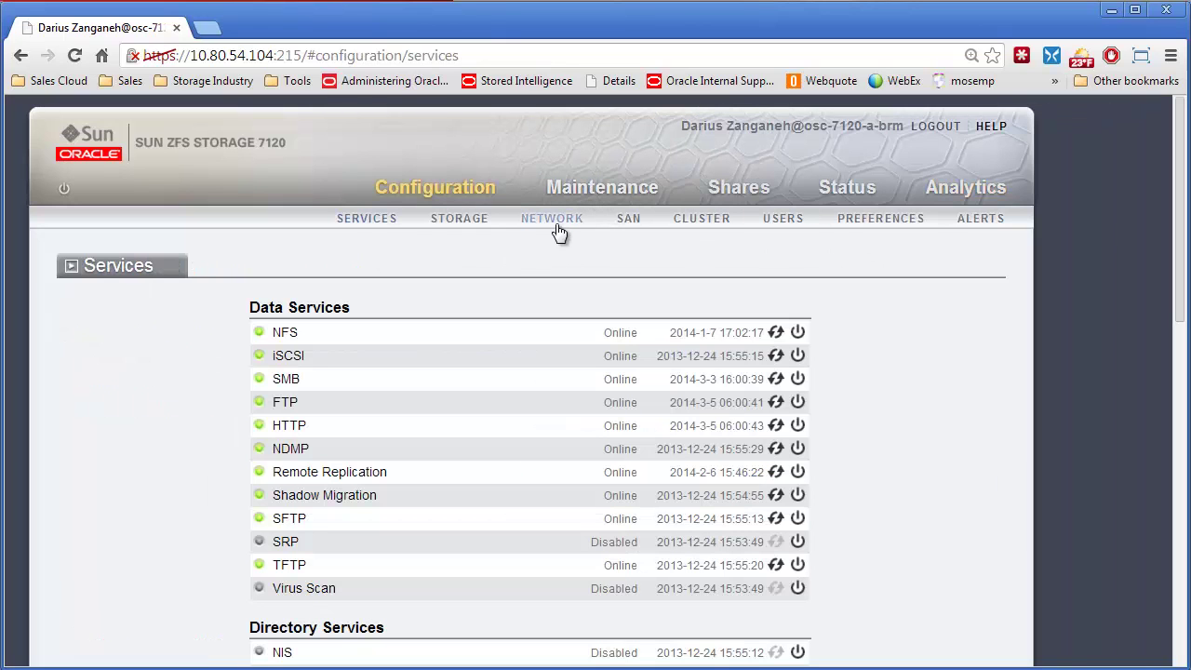
{"action": "left_click", "coordinate": [455, 218]}
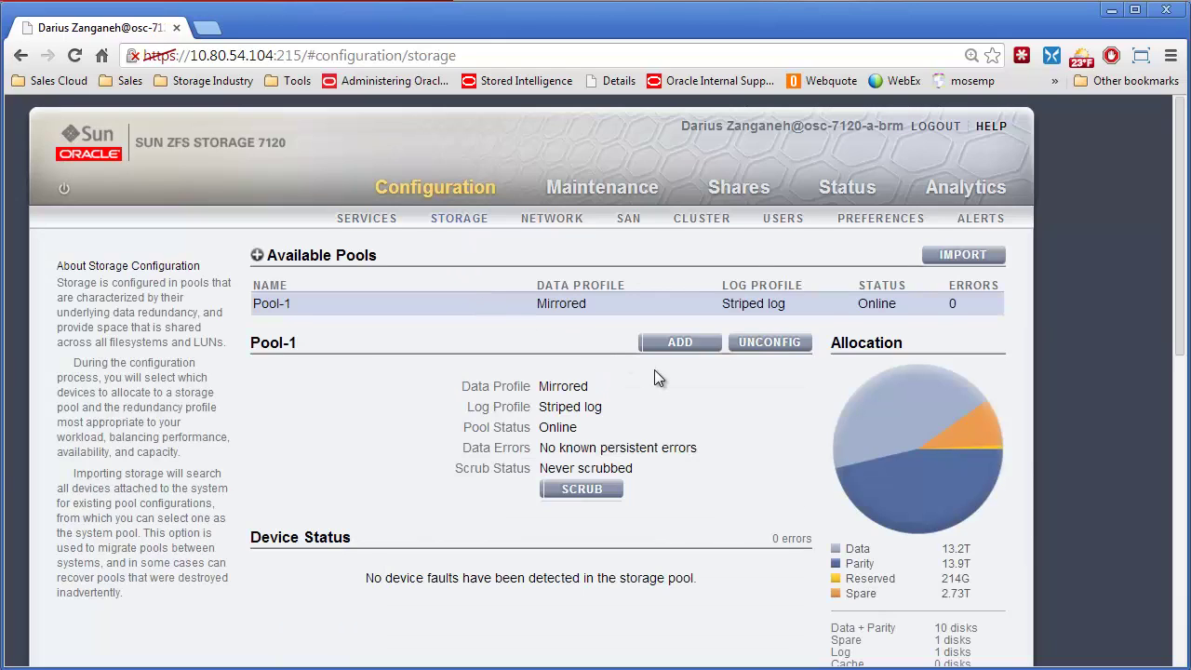
{"action": "scroll", "coordinate": [654, 370], "scroll_direction": "down", "scroll_amount": 2}
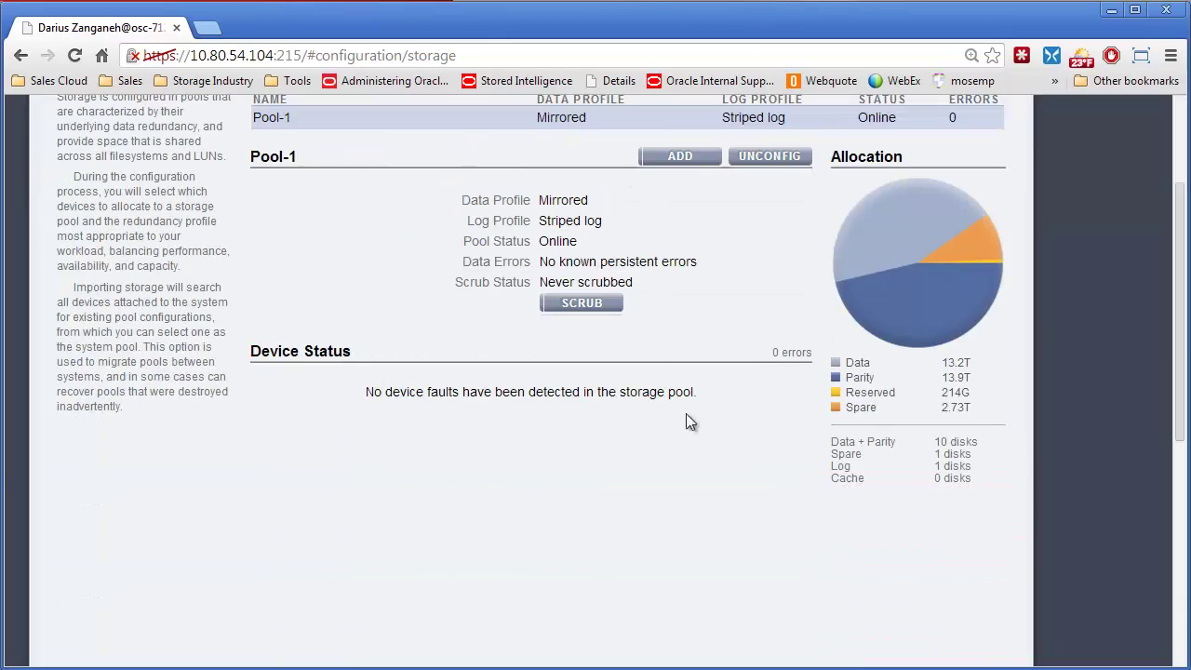
{"action": "double_click", "coordinate": [845, 479]}
{"action": "scroll", "coordinate": [384, 261], "scroll_direction": "up", "scroll_amount": 2}
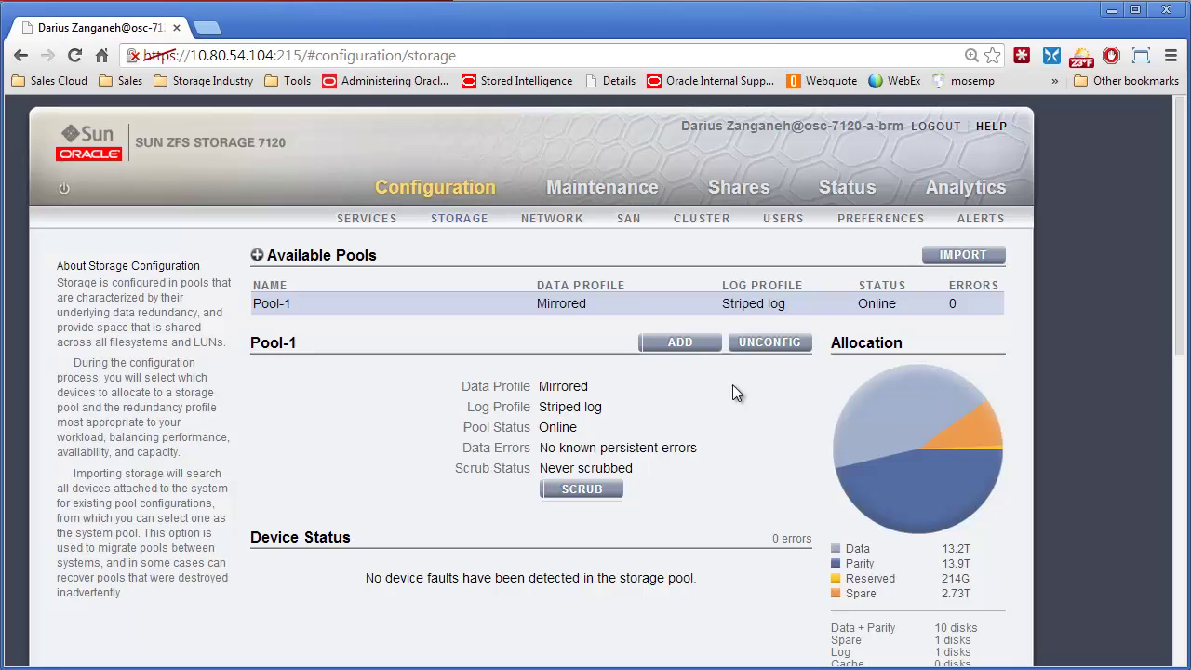
{"action": "left_click", "coordinate": [848, 192]}
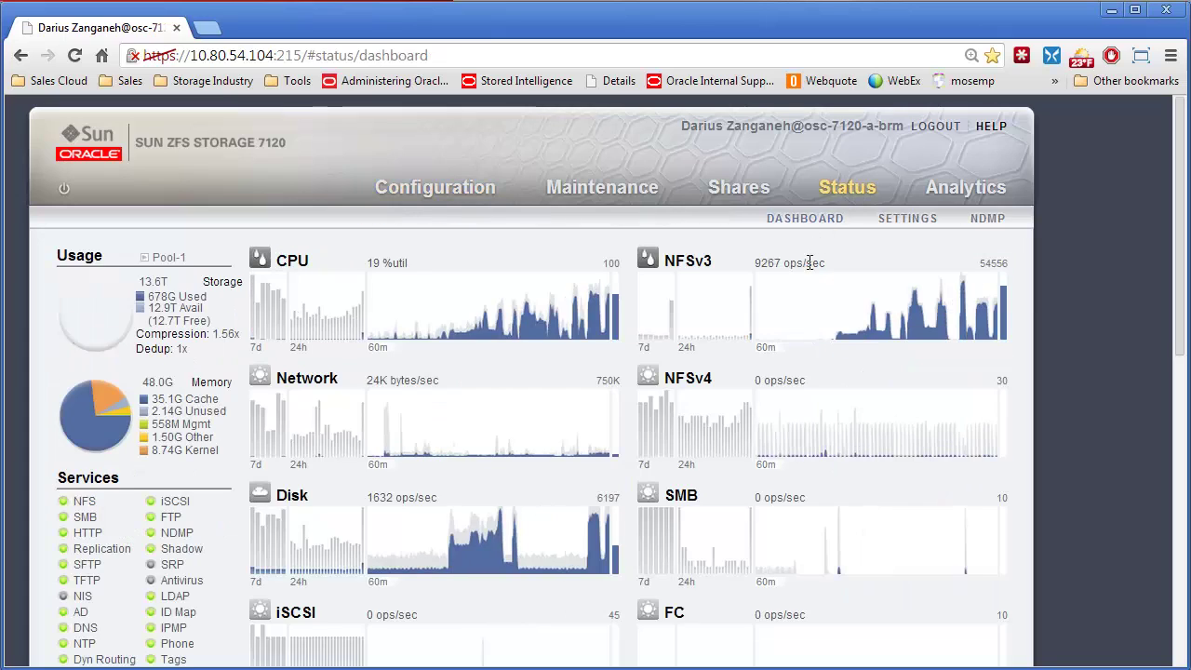